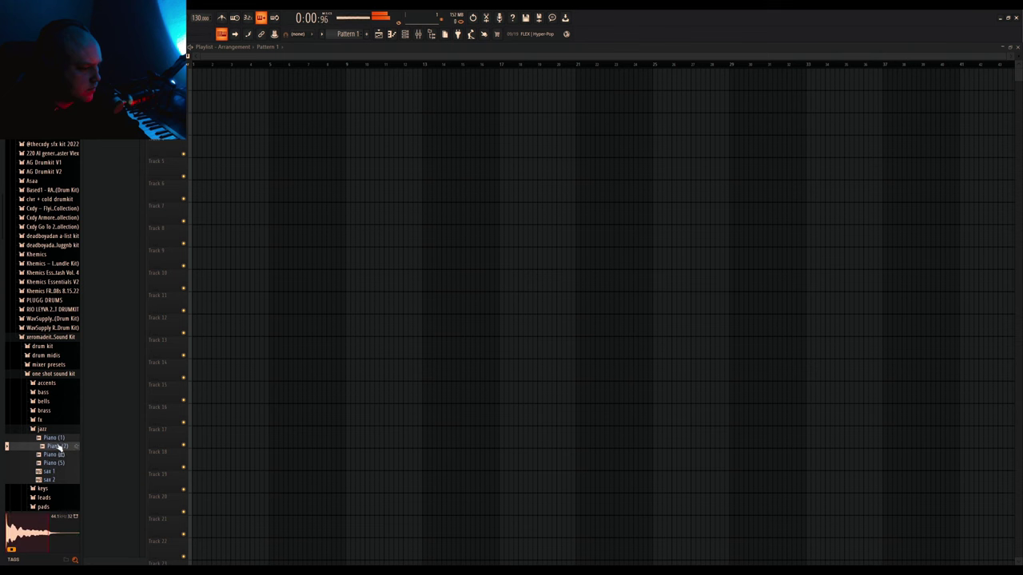
- Audition the jazz piano one-shots and load Piano (5) as a channel for the melody
left_click(58, 438)
left_click(406, 35)
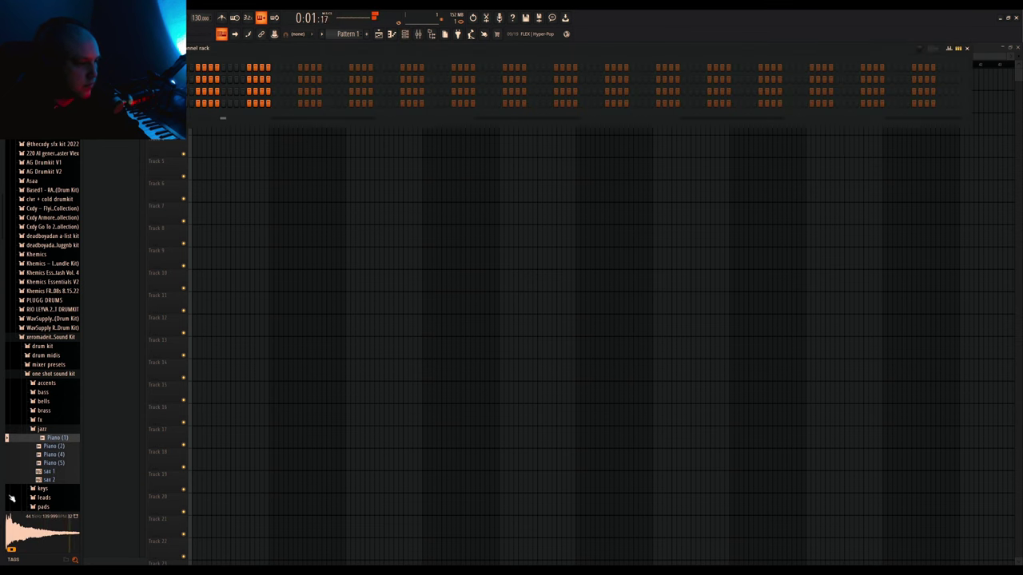
left_click(54, 463)
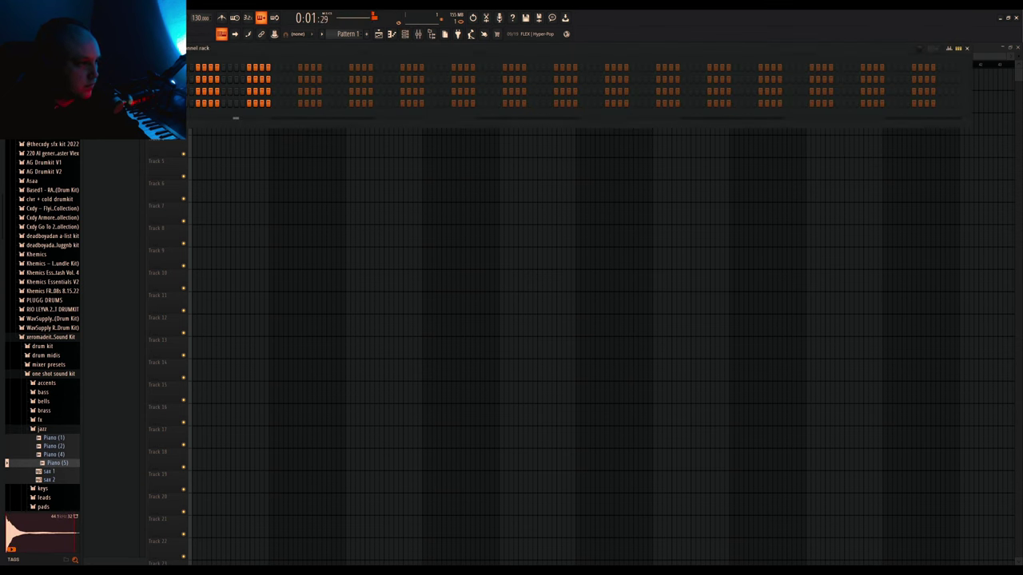
left_click_drag(58, 463, 151, 114)
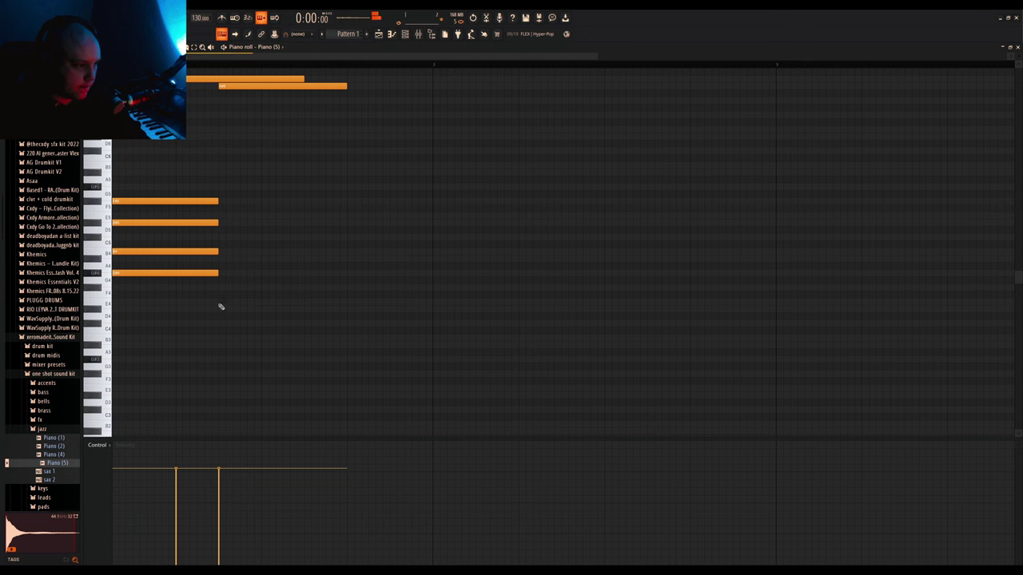
- Lower the first chord's bottom note by one octave to G#3 and play the pattern back
key("ctrl+Down")
key("space")
left_click(292, 278, "ctrl")
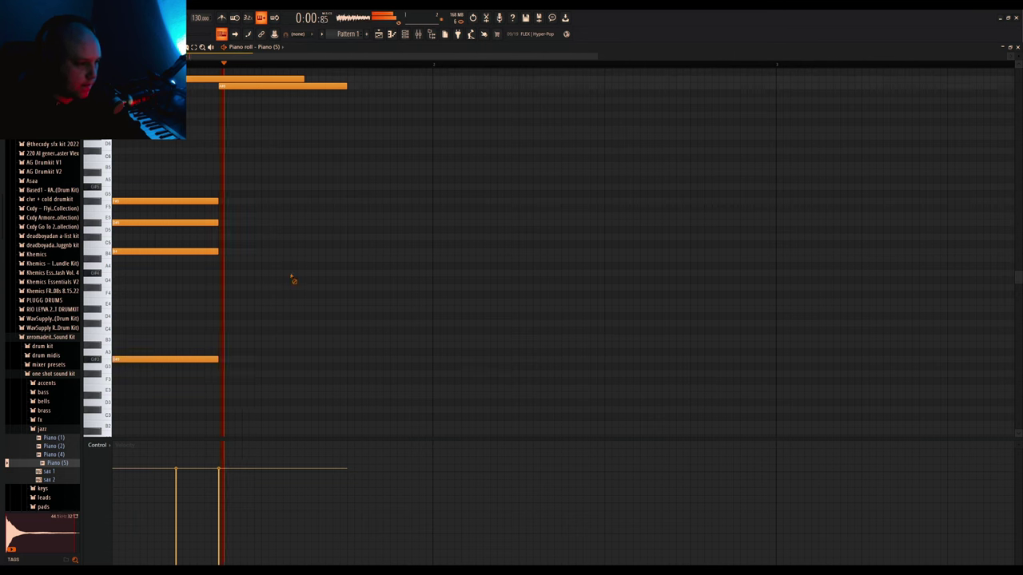
- Build a second chord from E4, D#5 and F#5 with aligned starts, and select its notes
scroll(287, 294, "down", 1)
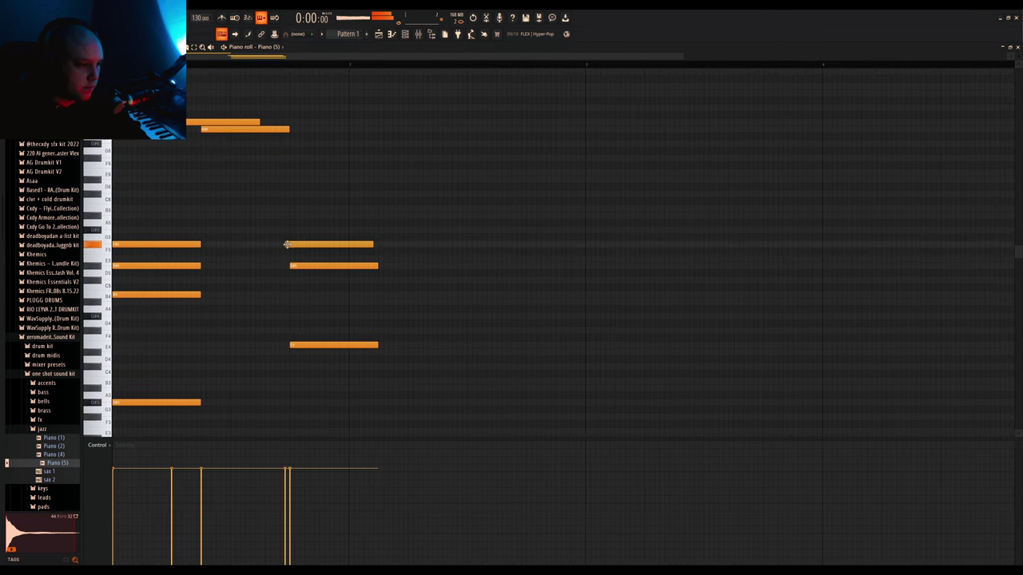
left_click(381, 347)
right_click(393, 345)
left_click_drag(367, 240, 375, 382)
key("space")
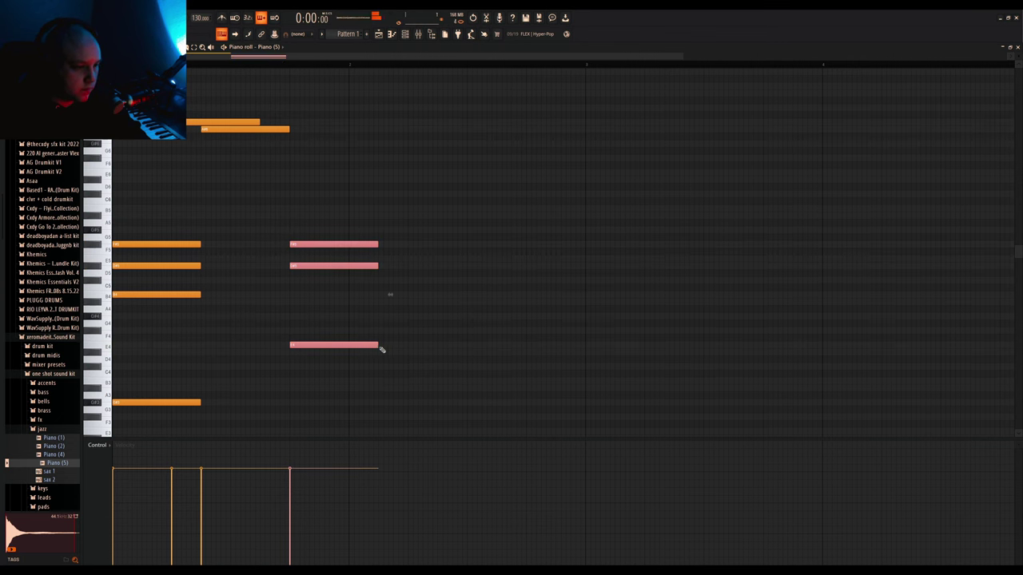
- Extend the second chord's upper notes to half a bar and place a third chord of D#4, D#5 and F#5 behind it
left_click_drag(349, 266, 466, 275)
left_click(434, 292)
scroll(327, 306, "down", 1)
scroll(327, 306, "down", 1)
key("space")
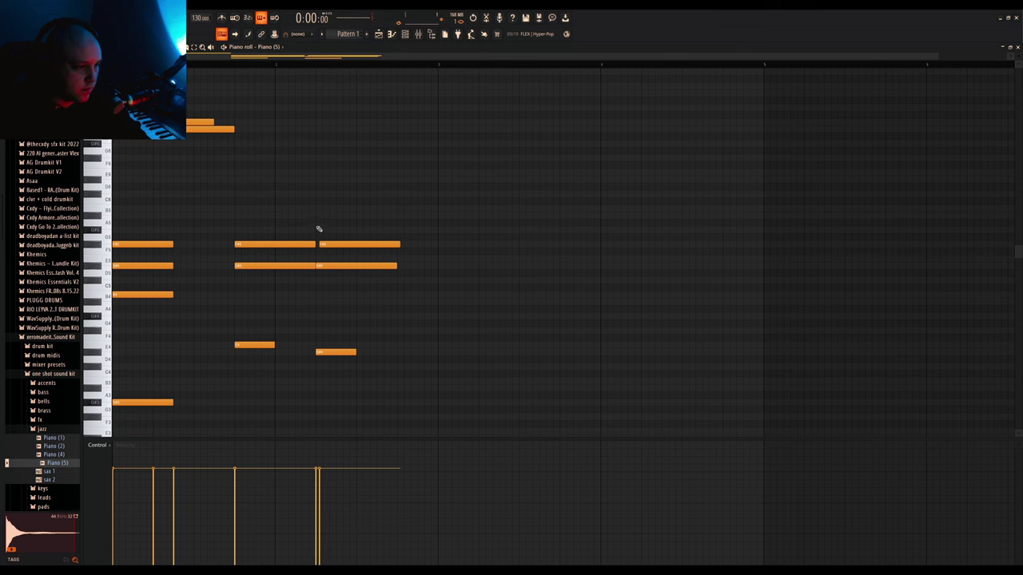
- Add A#5 to the third chord and align its F#5 with the start of the other notes
left_click_drag(336, 251, 333, 251)
key("space")
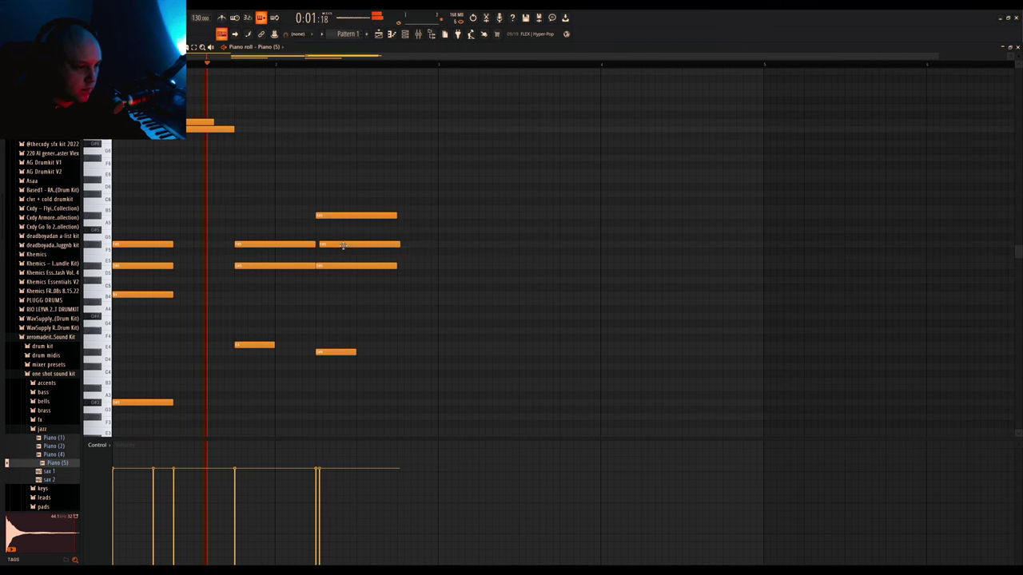
scroll(290, 290, "down", 1)
key("space")
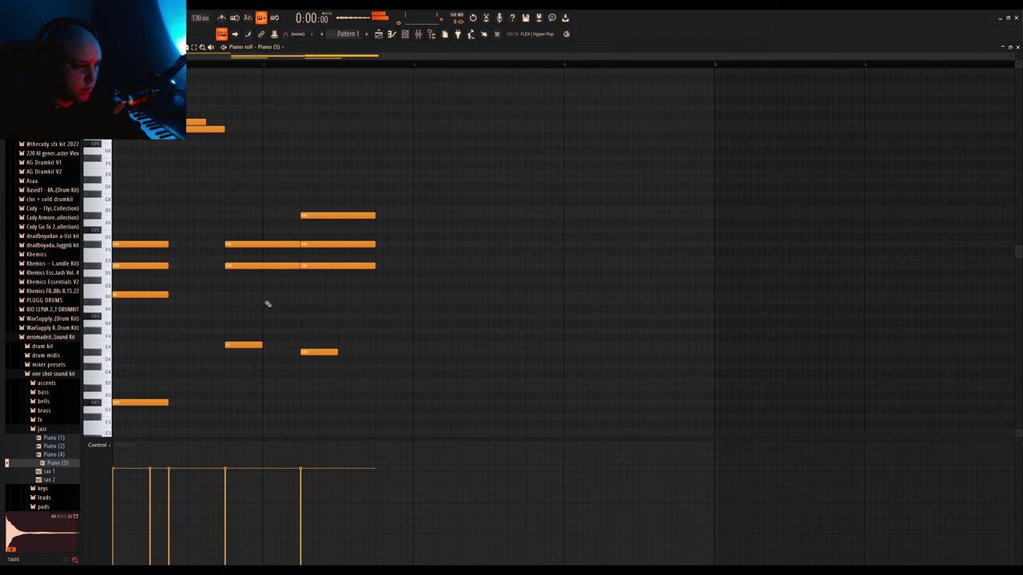
- Extend the E4 and D#4 bass notes, and stretch the first chord's notes up to the start of the second chord
key("space")
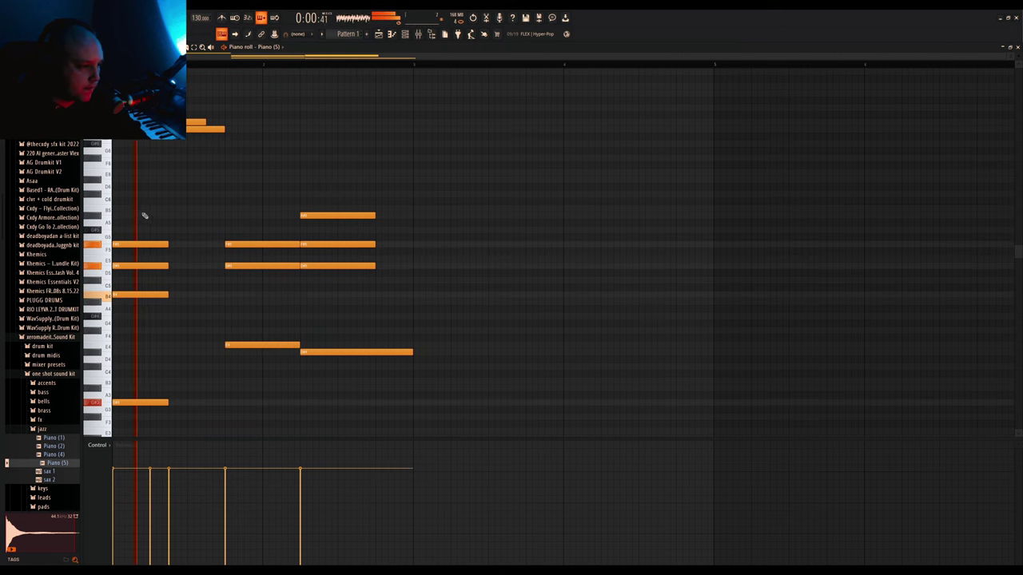
left_click_drag(144, 216, 177, 434)
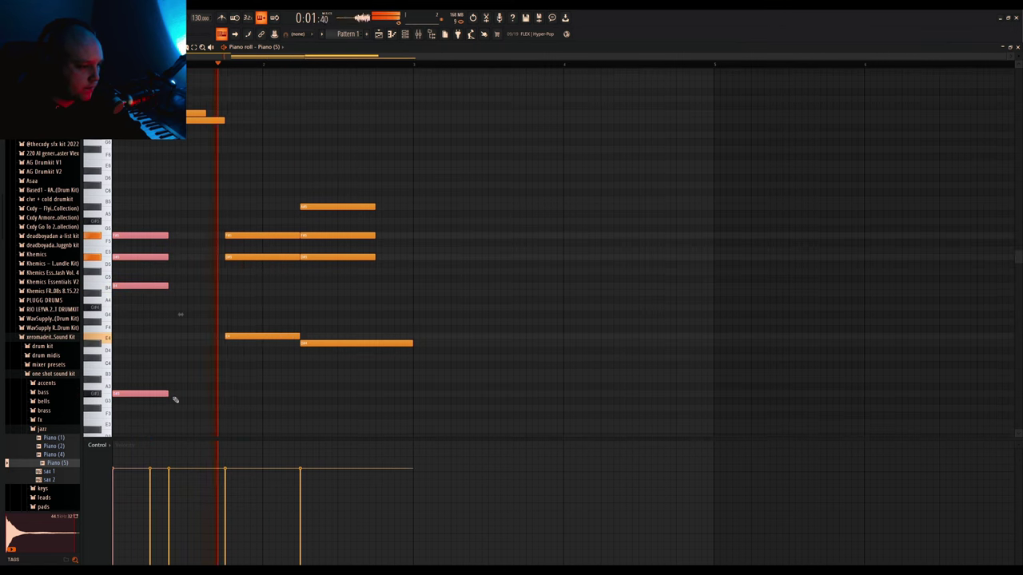
left_click_drag(169, 394, 220, 395)
left_click(201, 335, "ctrl")
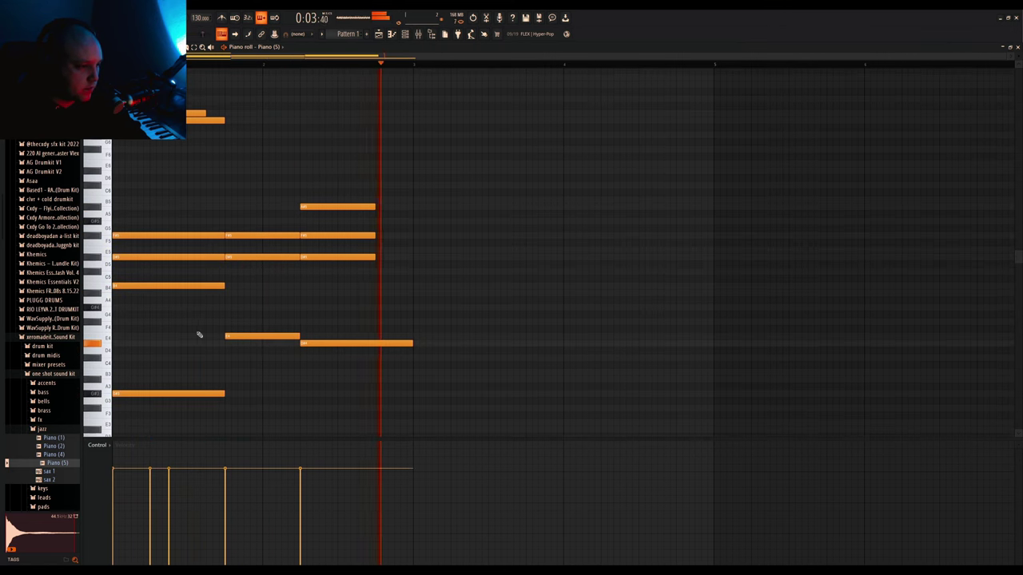
- Add a D#6 melody note above the first chord, ahead of the two higher notes, and play the pattern back
scroll(169, 279, "up", 2)
key("space")
scroll(124, 291, "up", 1)
scroll(124, 291, "up", 2)
left_click(181, 215)
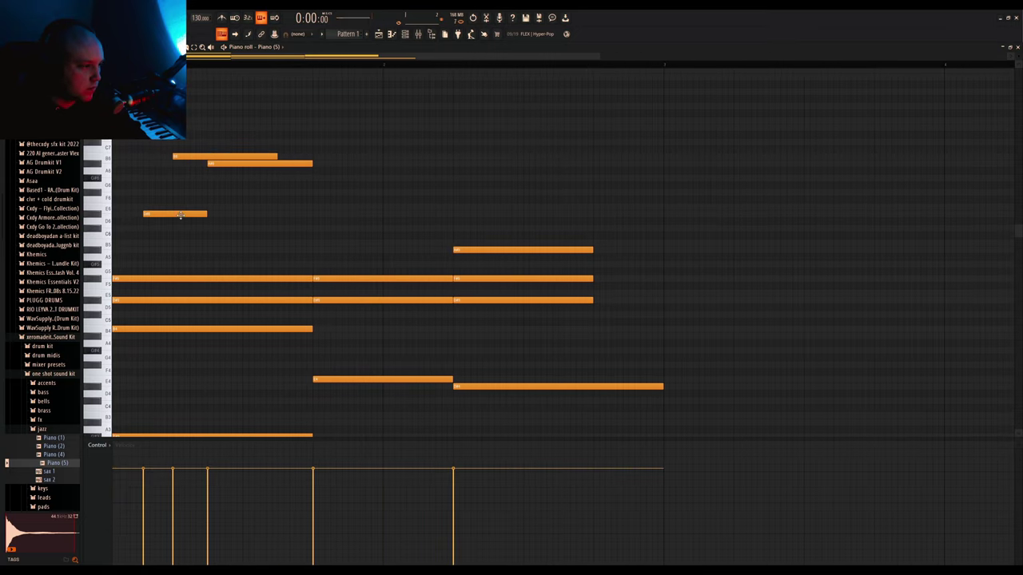
scroll(133, 239, "down", 2)
scroll(79, 232, "up", 3)
key("space")
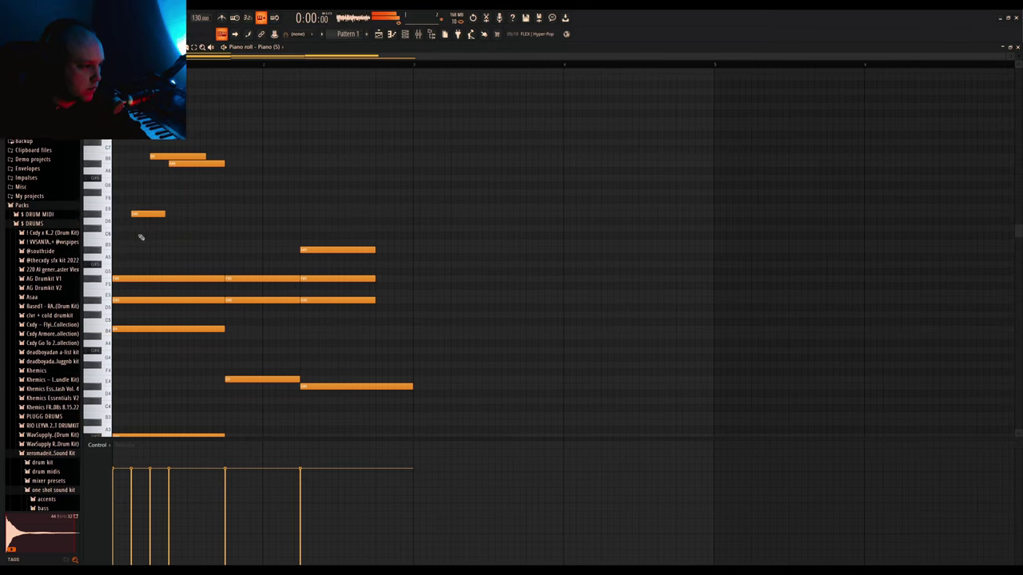
- Vary the note velocities and double the bass notes one octave lower as G#2, E3 and D#3
scroll(119, 234, "up", 1)
scroll(106, 232, "up", 1)
key("space")
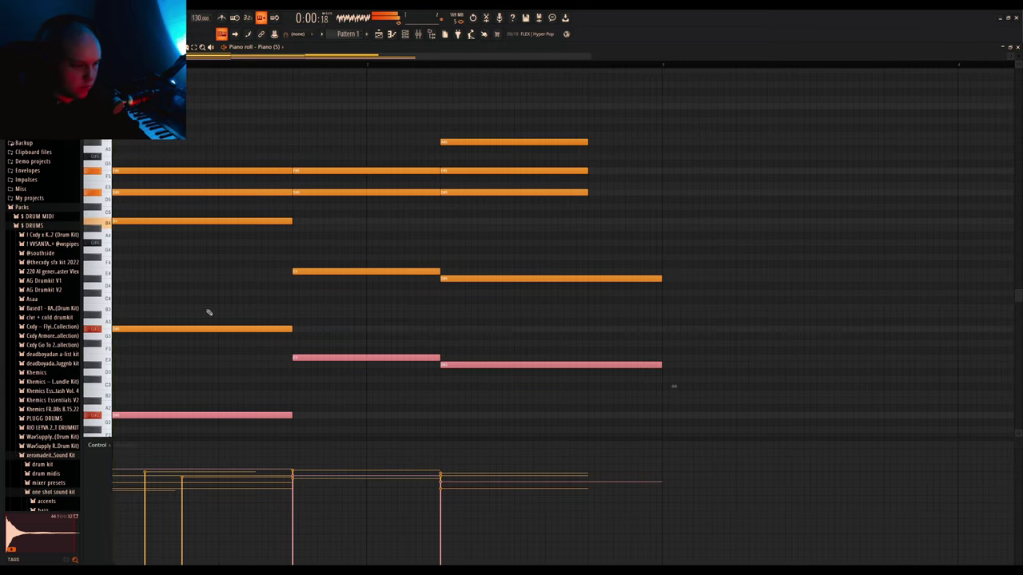
scroll(292, 277, "down", 2)
scroll(242, 327, "down", 2)
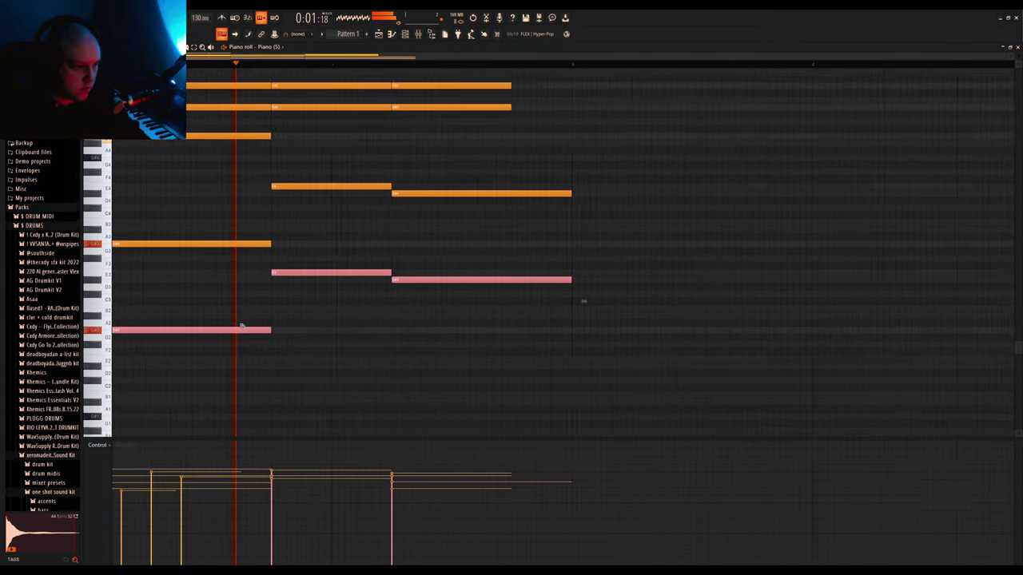
scroll(222, 315, "up", 2)
scroll(180, 313, "up", 2)
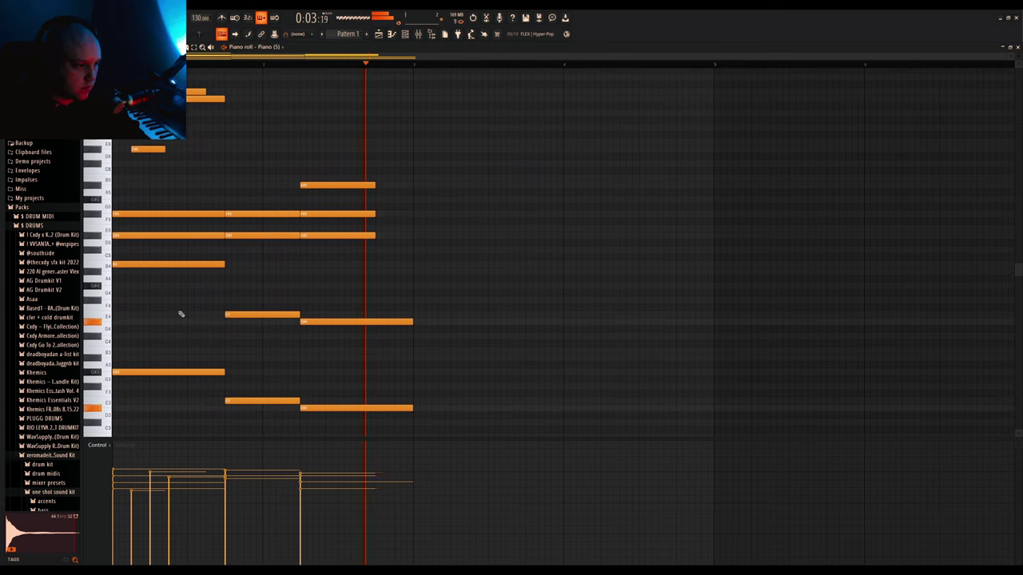
- Add C#6 and D#6 melody notes over the second chord and delay the start of its F#5
left_click(305, 207)
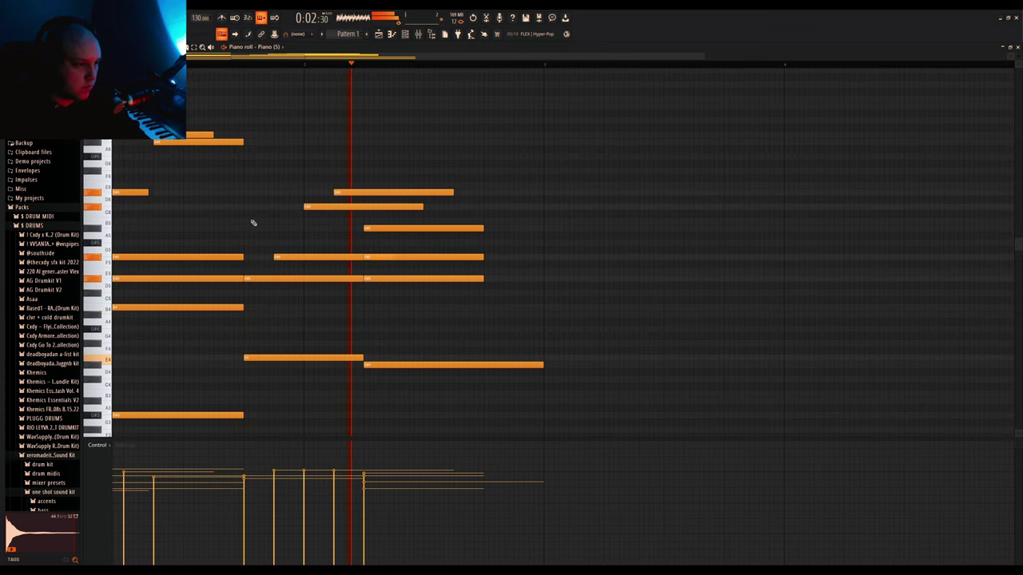
key("space")
scroll(429, 254, "up", 3)
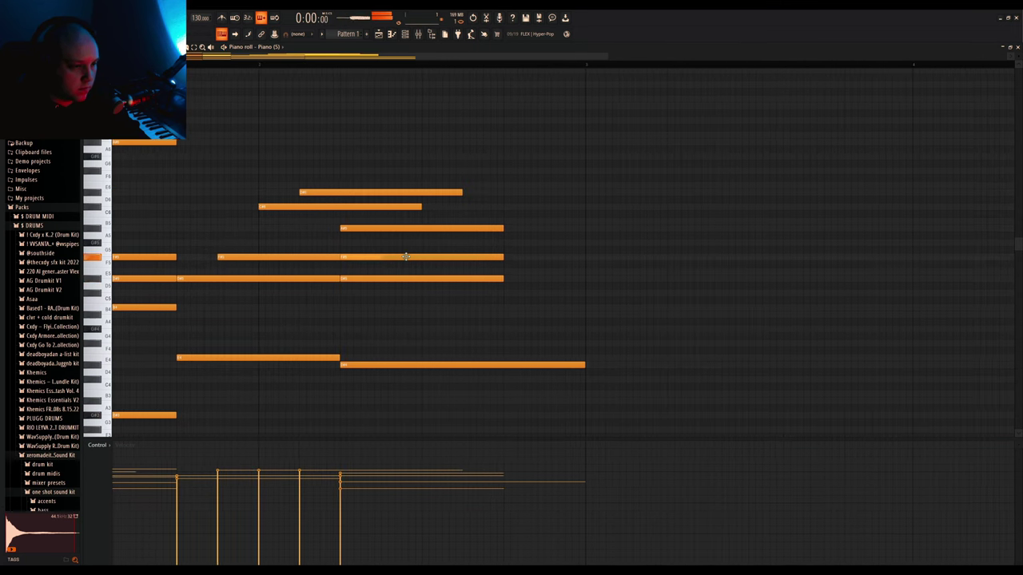
- Rework the end of the phrase into short F#5, D#5 and A#4 notes that finish at bar 3
key("space")
left_click_drag(445, 279, 400, 258)
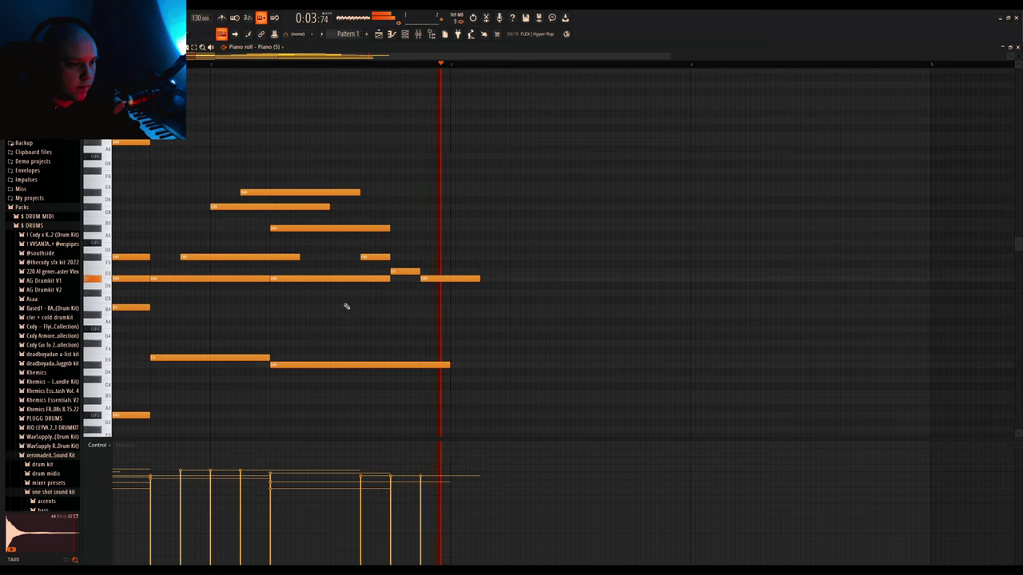
scroll(344, 304, "down", 2)
key("space")
scroll(328, 292, "up", 3)
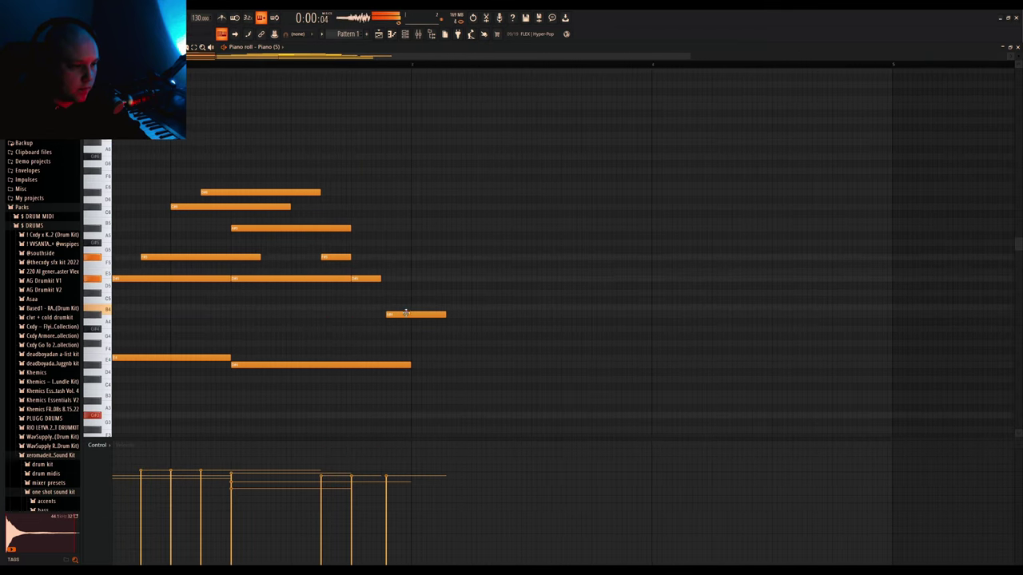
left_click_drag(449, 313, 408, 320)
key("space")
- Duplicate the two-bar phrase into bars 3 and 4, and shift the closing A#4 of both phrases slightly earlier
scroll(395, 344, "down", 4)
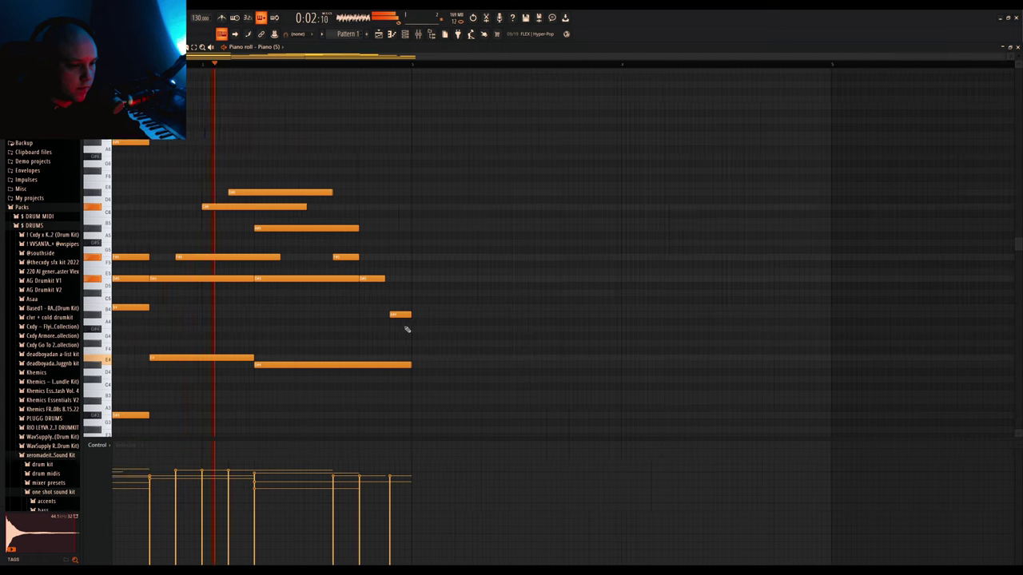
scroll(328, 296, "down", 4)
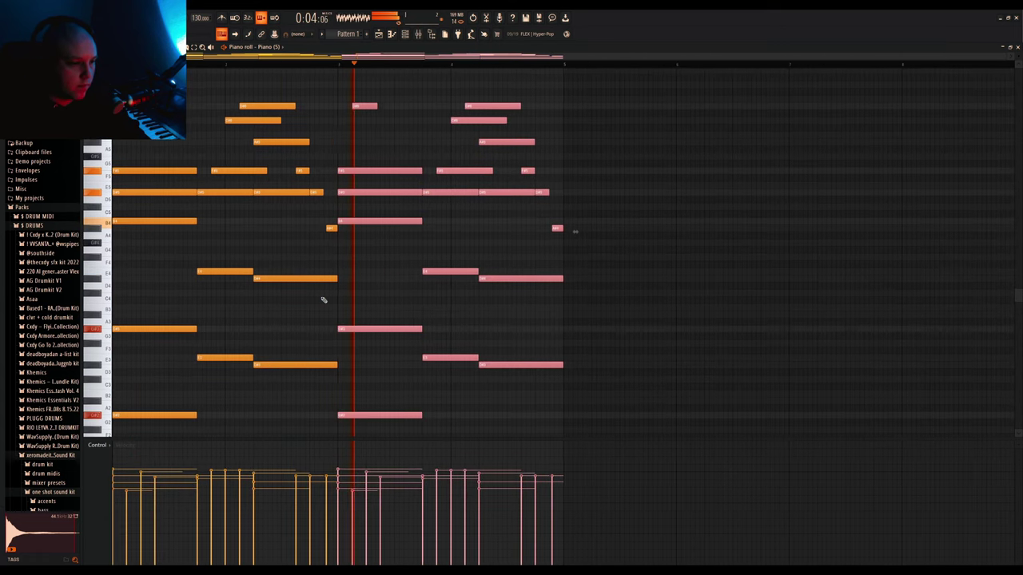
left_click_drag(331, 230, 329, 229)
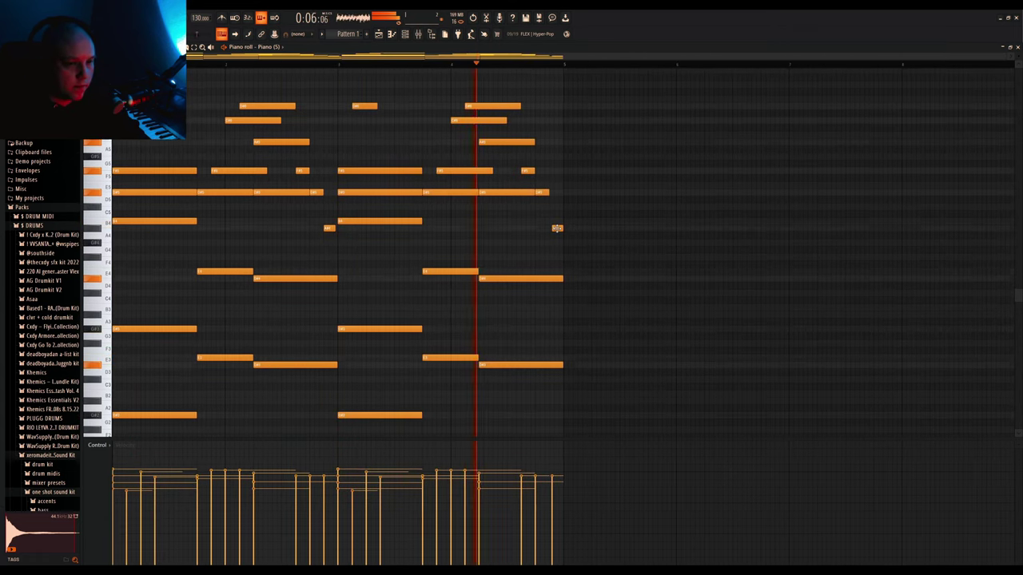
left_click_drag(557, 229, 555, 229)
scroll(280, 320, "down", 2)
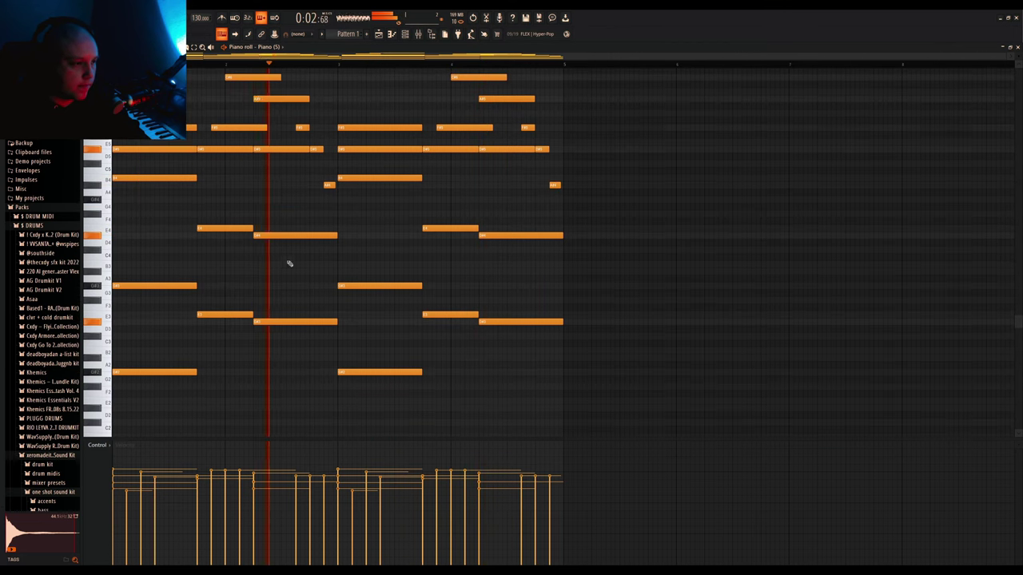
- Delete the D#4 and D#3 bass notes in bar 2 and extend E4 and E3 to the end of that bar
right_click(290, 236)
right_click(290, 321)
key("space")
key("space")
left_click_drag(238, 204, 244, 374)
key("space")
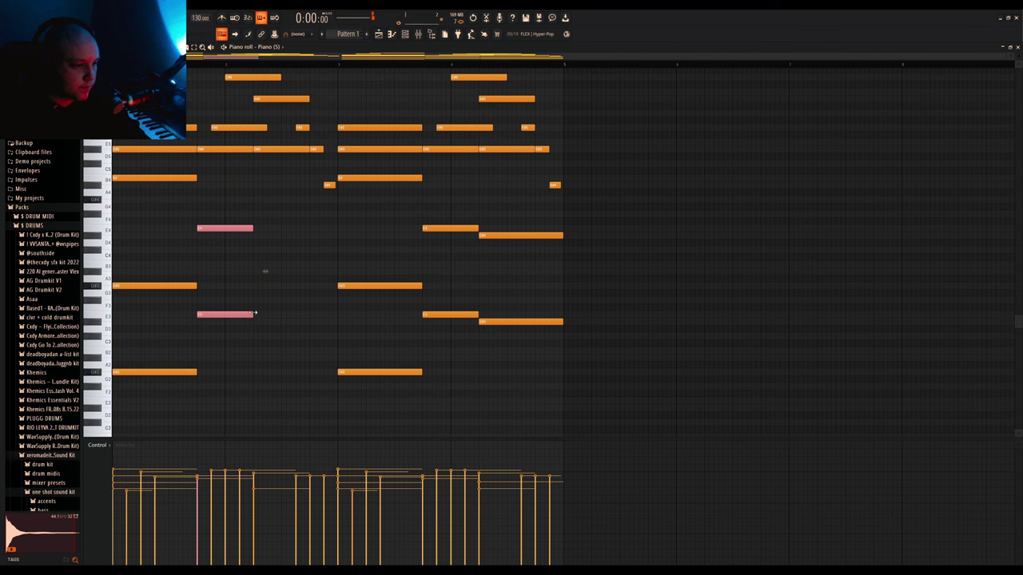
left_click_drag(255, 313, 335, 328)
key("space")
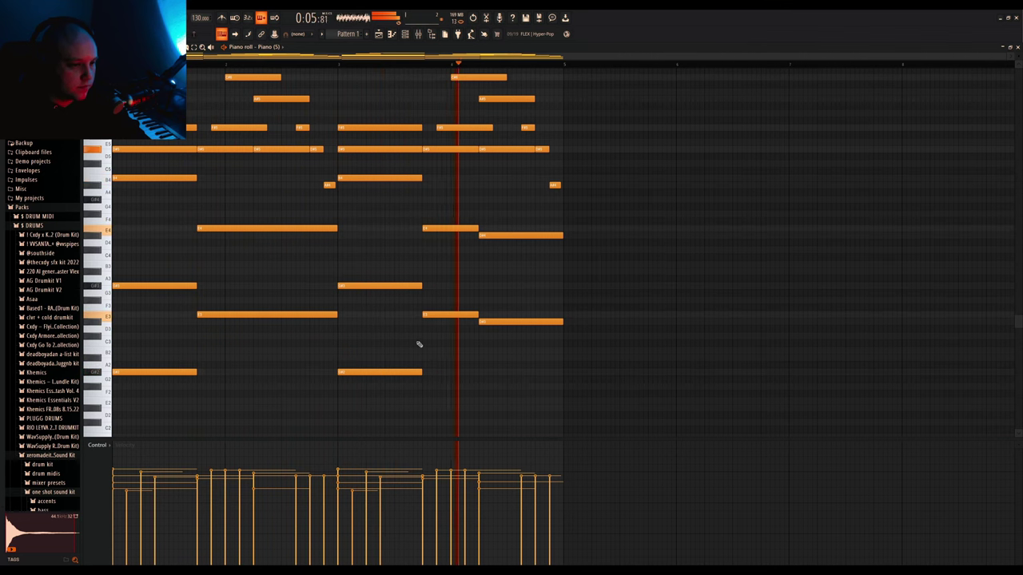
- Transpose the whole pattern up three semitones and slightly stagger the chord notes' starts
scroll(520, 365, "up", 3)
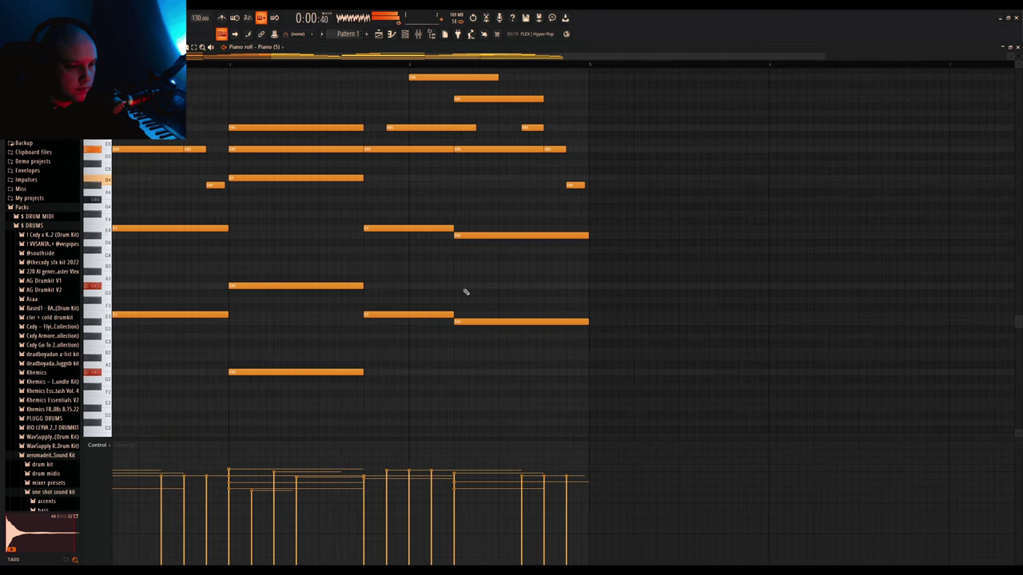
scroll(466, 291, "down", 3)
scroll(676, 285, "up", 3)
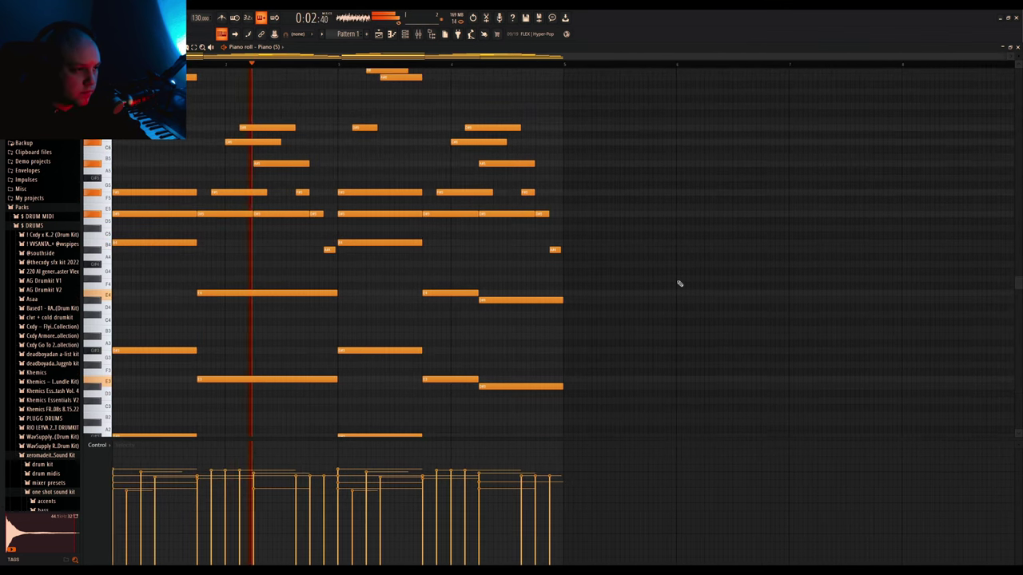
scroll(678, 286, "up", 3)
key("space")
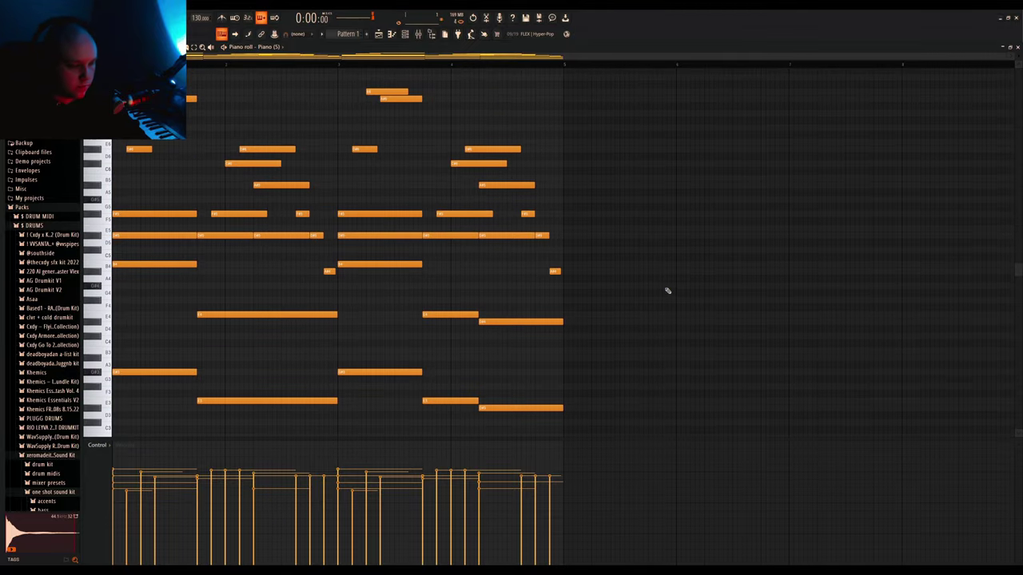
key("space")
scroll(667, 291, "down", 3)
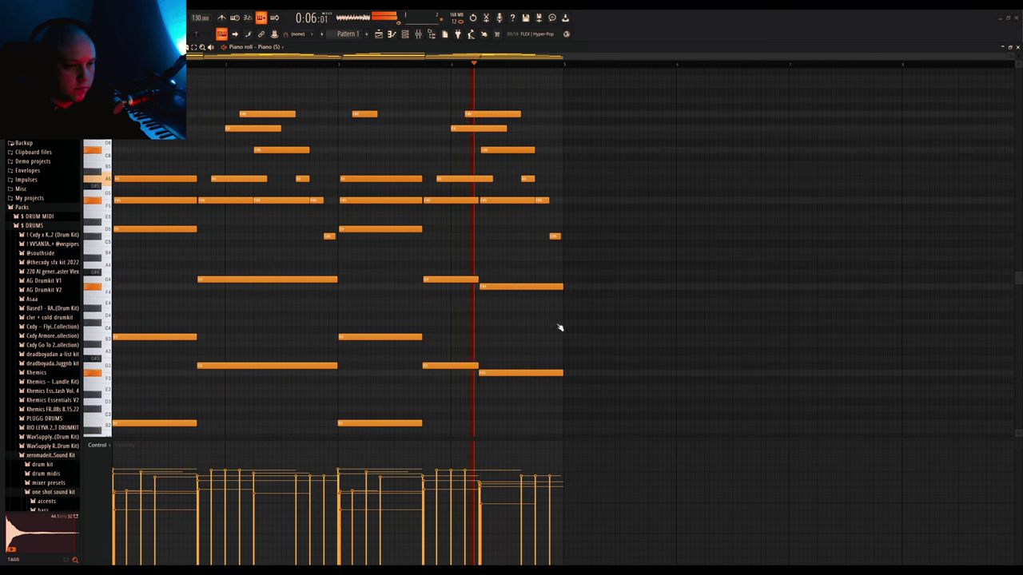
scroll(640, 292, "up", 4)
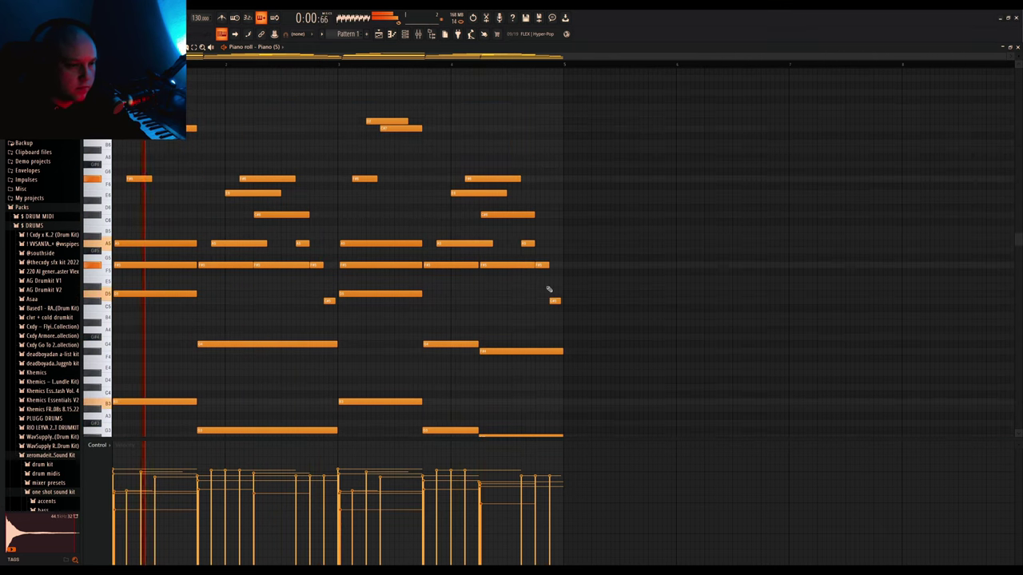
- Change the last three melody notes of bar 4 to E6, C#6 and A5, and listen to the loop
left_click(533, 244, "ctrl+shift")
left_click_drag(566, 291, 555, 244)
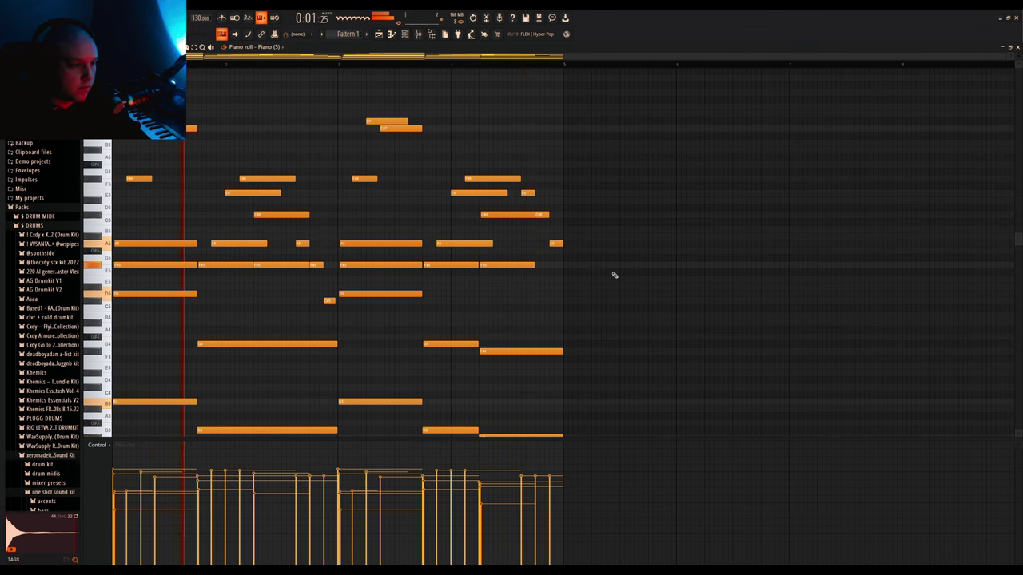
scroll(616, 276, "down", 5)
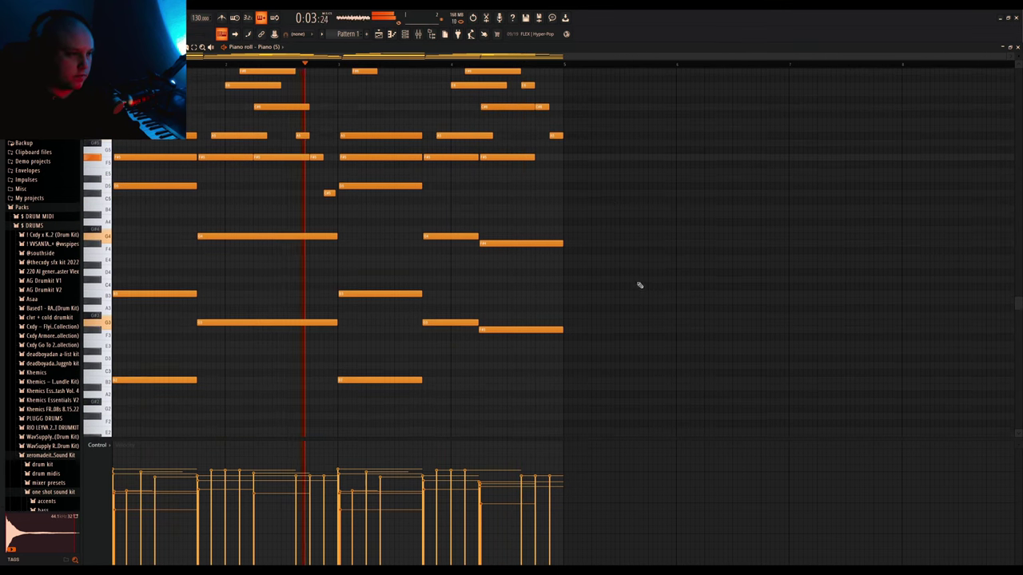
scroll(640, 285, "up", 2)
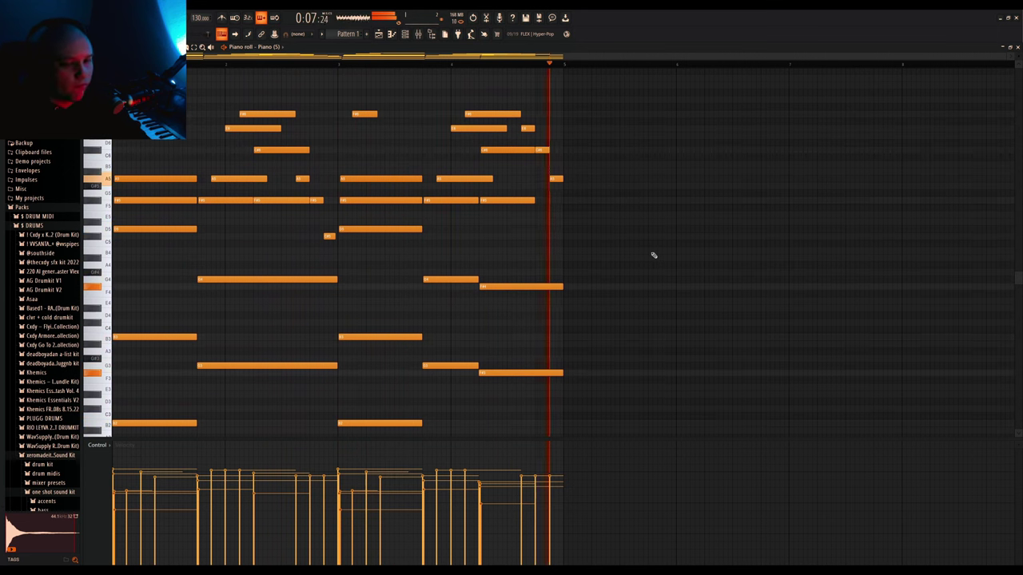
- Shift the C#6 and F#5 melody notes in bars 2 and 4 slightly later, ending bar 2 on B5 and bar 4 on D6 and C#6
key("space")
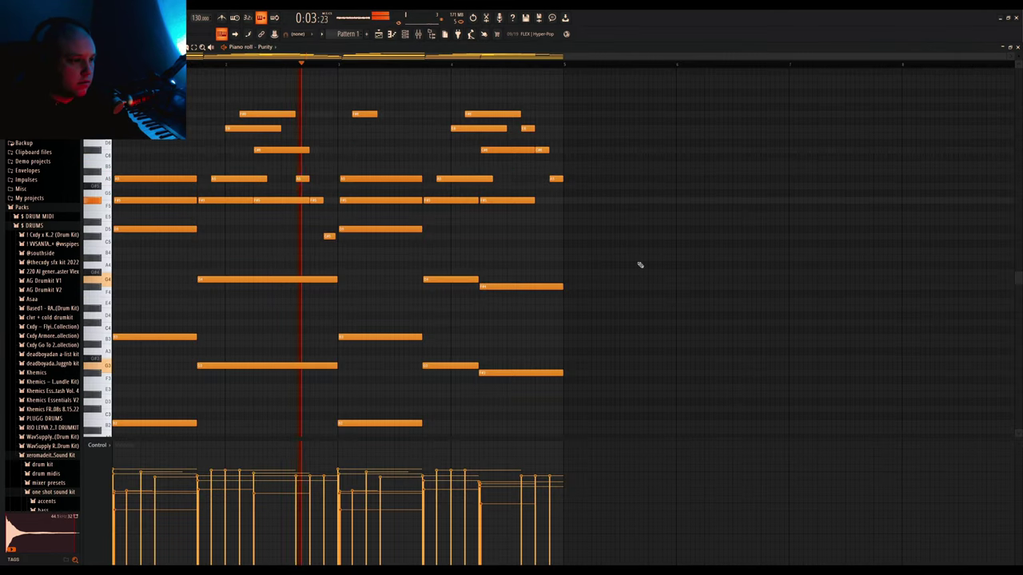
left_click_drag(314, 193, 344, 192)
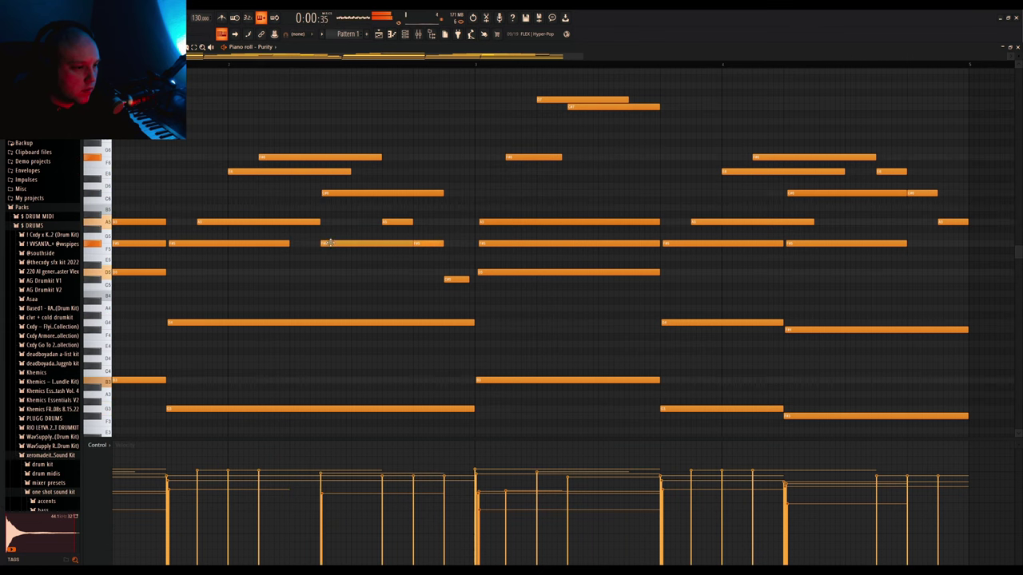
scroll(330, 242, "down", 3)
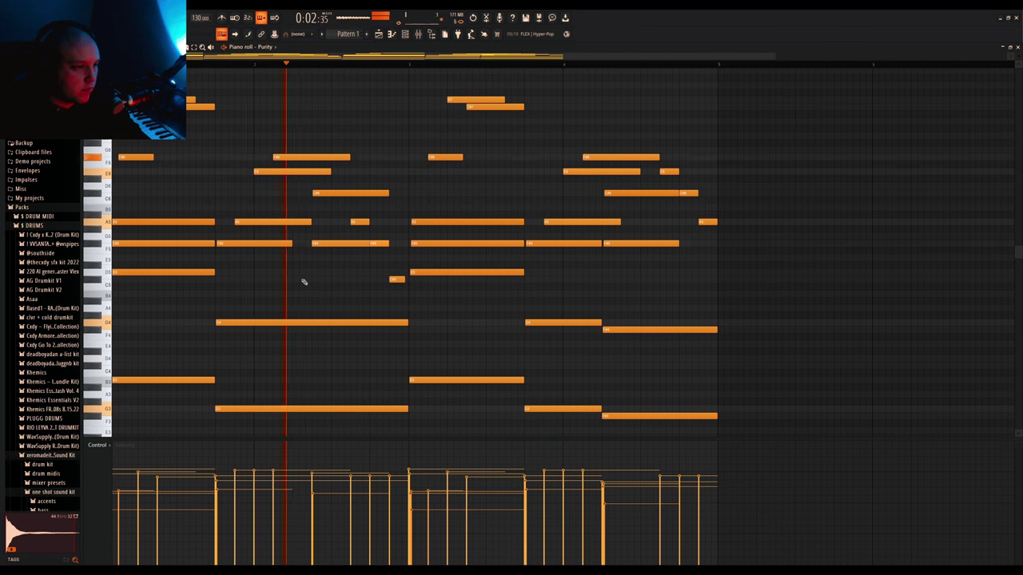
scroll(305, 282, "up", 1)
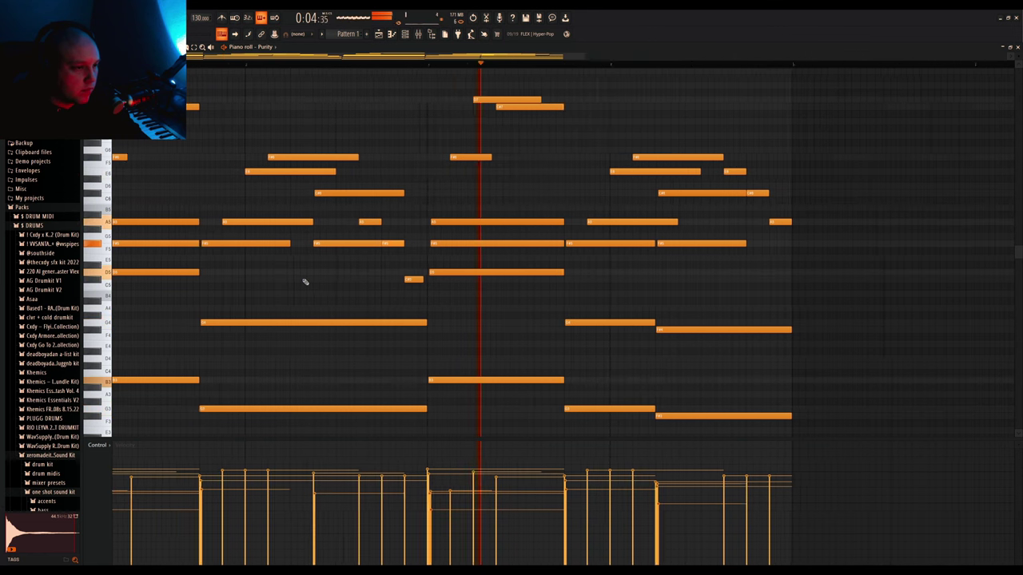
scroll(304, 282, "up", 2)
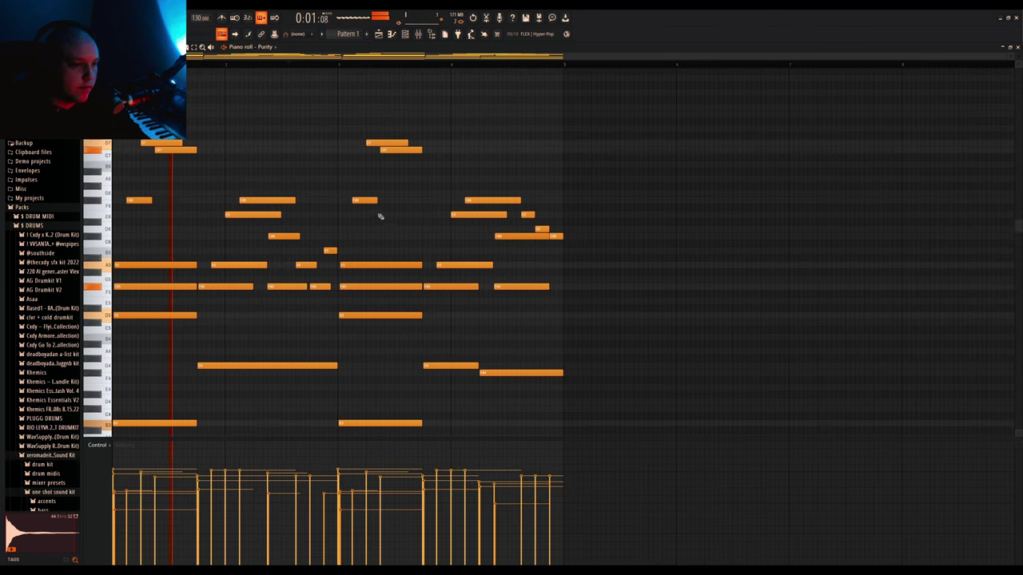
- Bring up SRX Orchestra from the channel rack, browse its PR-B patches as far as 113 Trumpeters, and open its piano roll
left_click(405, 33)
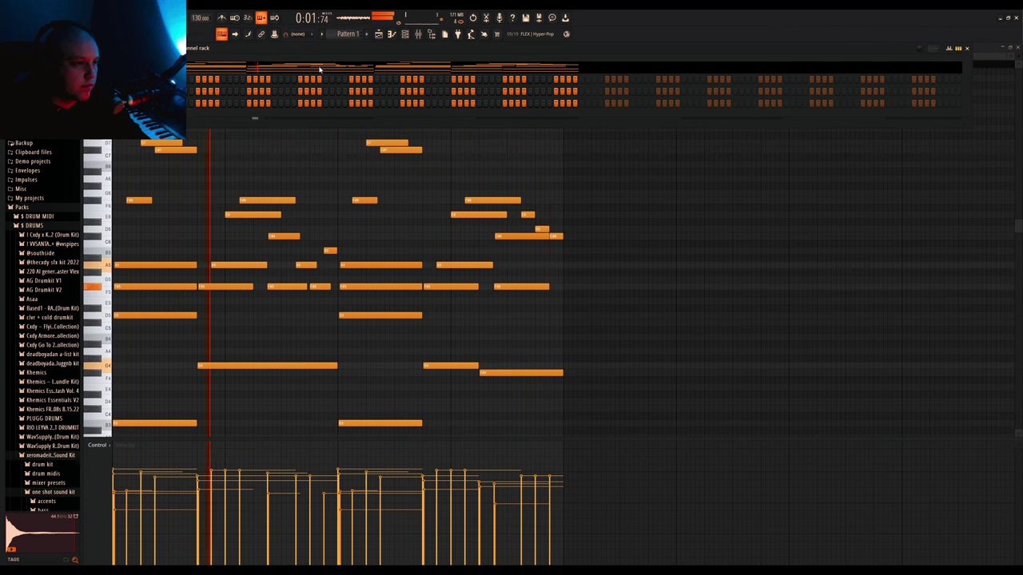
left_click(315, 88)
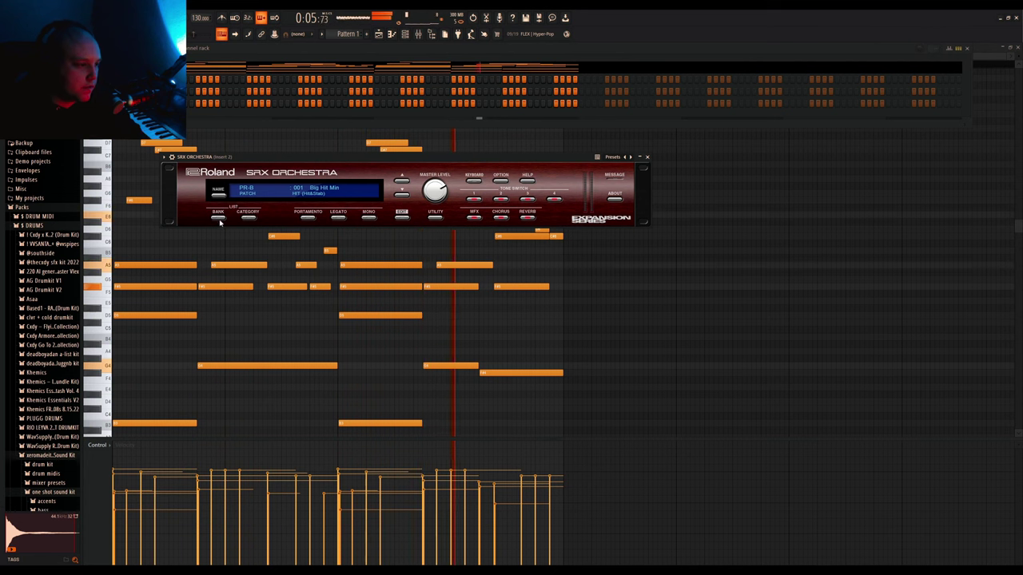
scroll(324, 184, "down", 10)
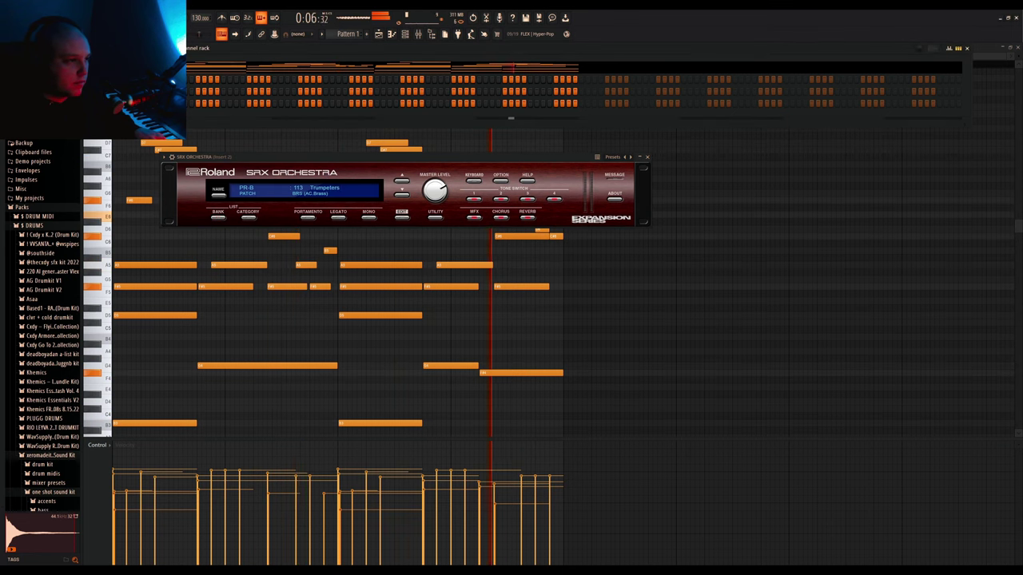
left_click(392, 34)
- Try a bar 2 counter-melody on F#6, C#6 and G6, adding a closing B5 and deleting it together with the A5
scroll(241, 241, "up", 2)
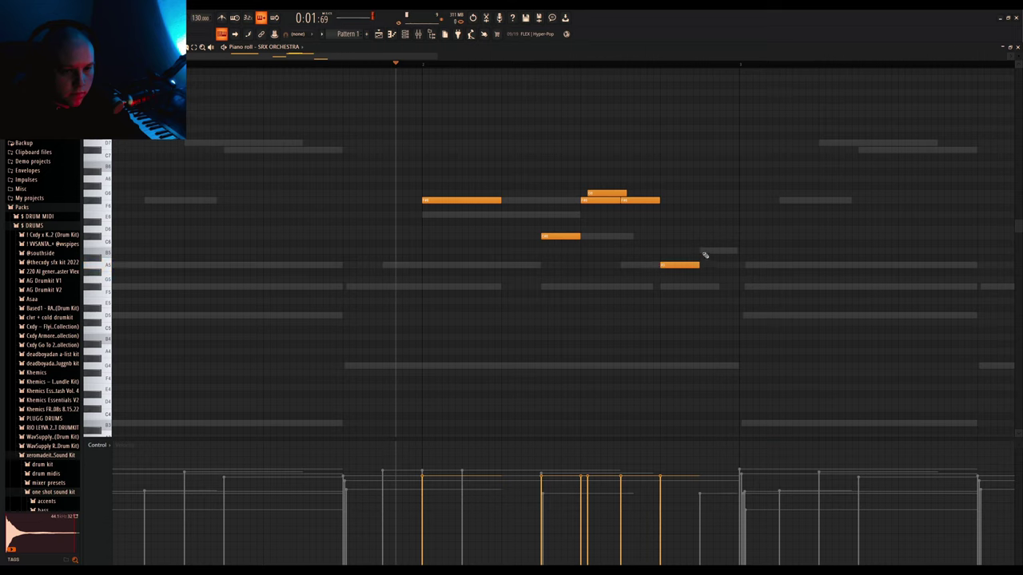
left_click(704, 253)
key("space")
scroll(345, 310, "down", 2)
scroll(345, 310, "down", 1)
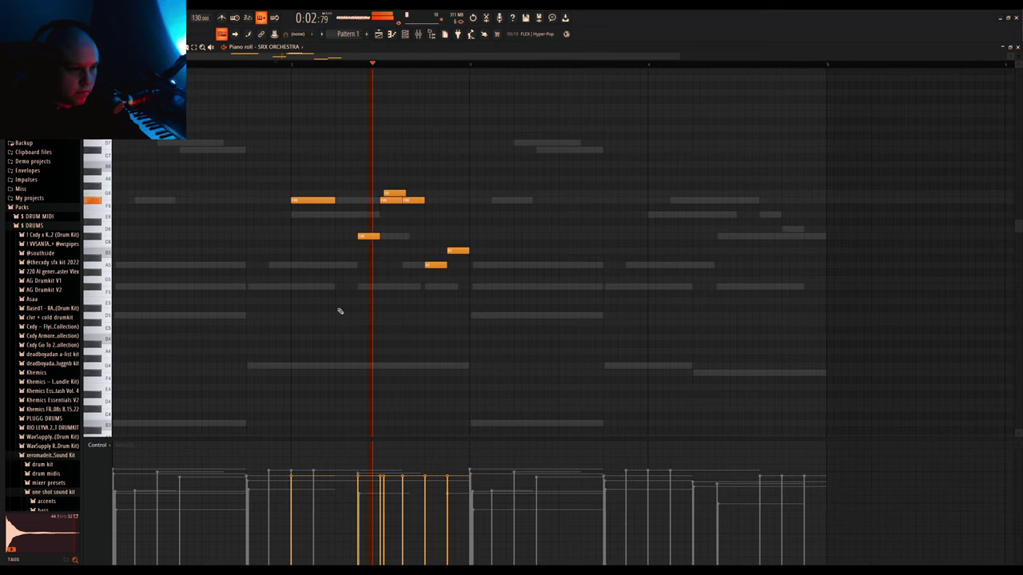
right_click(436, 265)
right_click(458, 250)
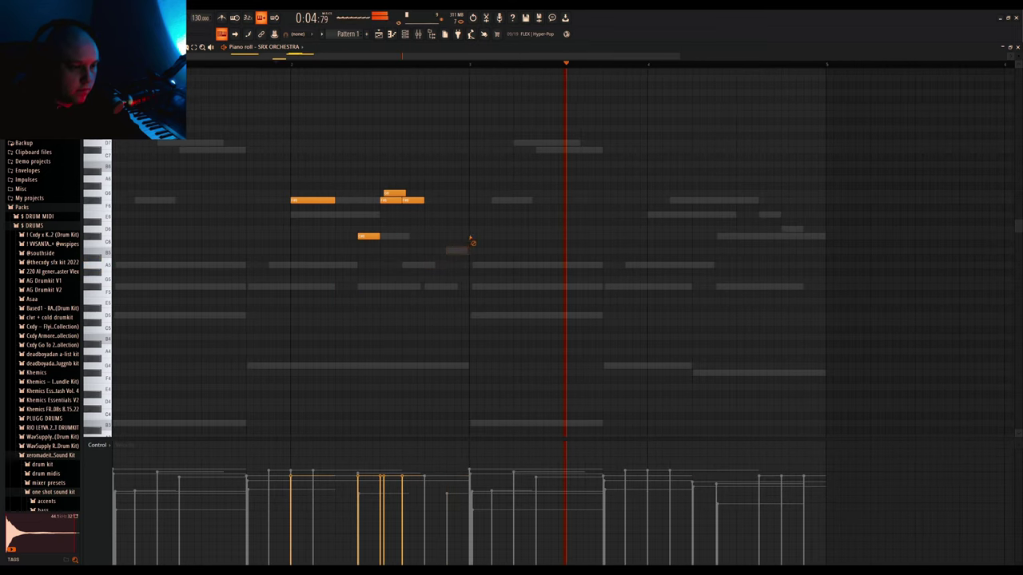
key("space")
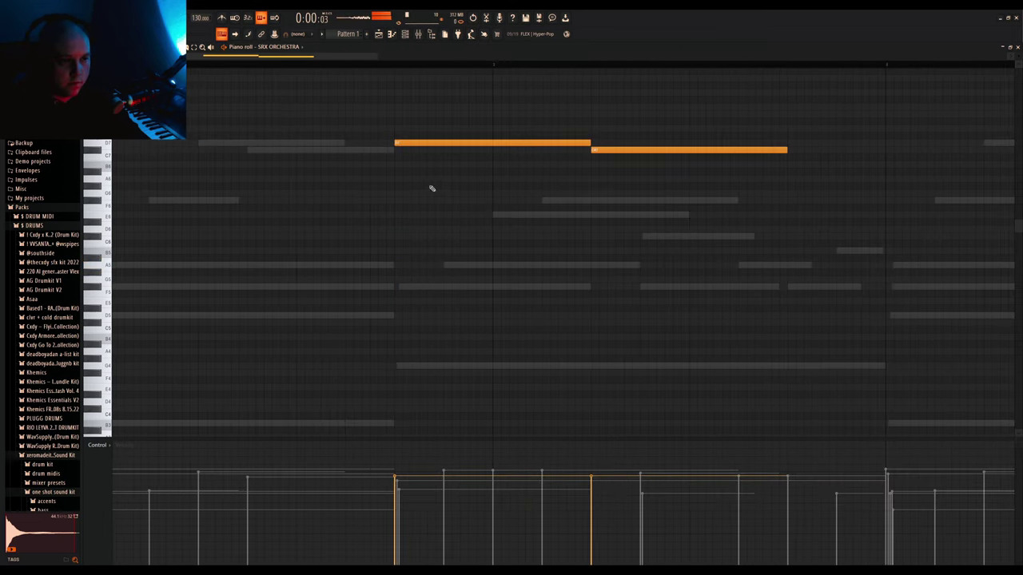
- Try two long notes, D7 and C#7, across bars 1 and 2 and transpose them down an octave
scroll(338, 229, "down", 2)
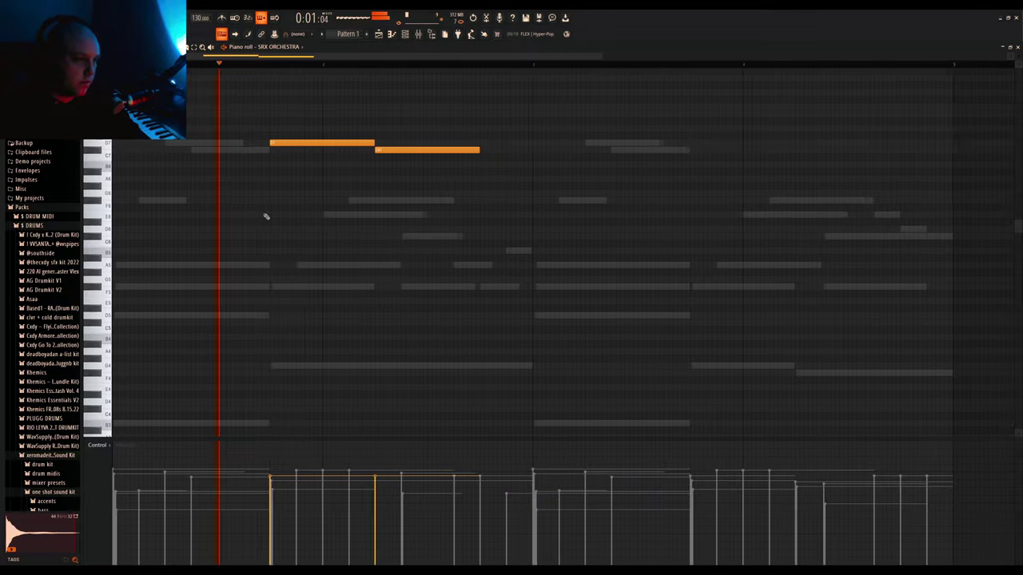
scroll(264, 213, "down", 3)
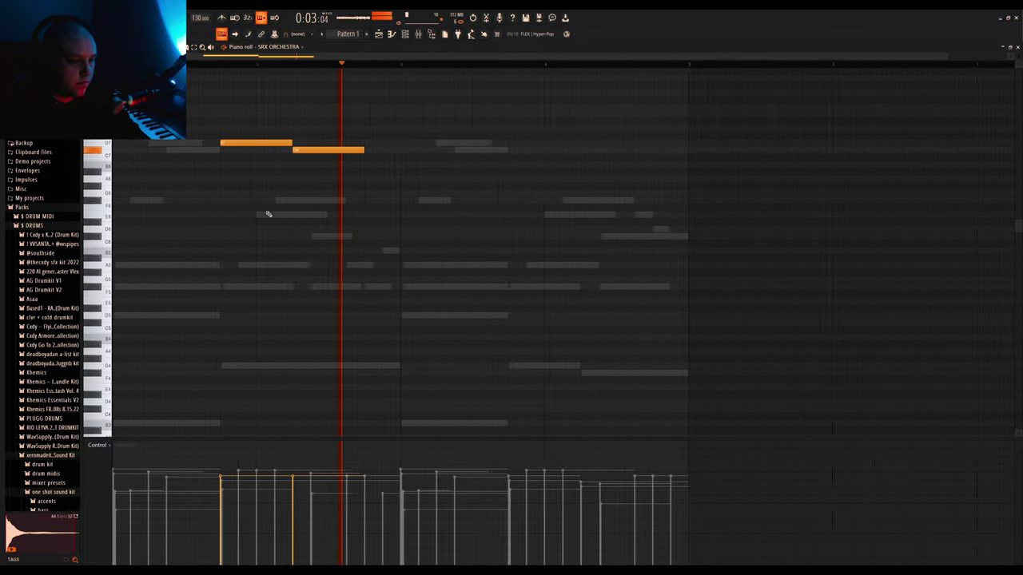
scroll(209, 175, "up", 2)
scroll(235, 214, "up", 1)
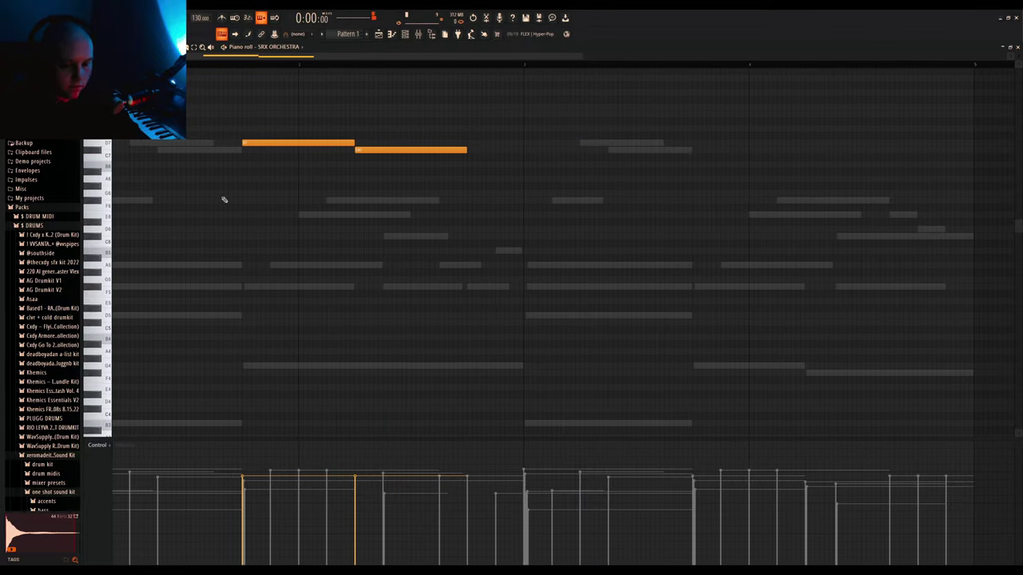
key("ctrl+Down")
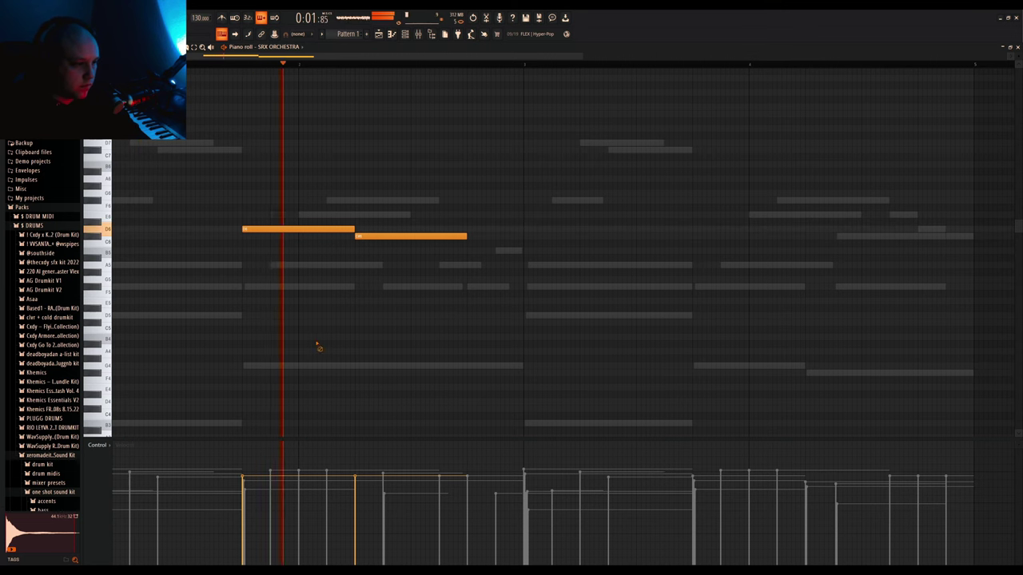
- Write the phrase F#5, F#5, G5, A5 and a long F#5 across bars 1 and 2, raising the second F#5 and the G5 an octave
scroll(264, 276, "up", 1)
key("space")
scroll(263, 277, "up", 1)
left_click_drag(275, 230, 277, 278)
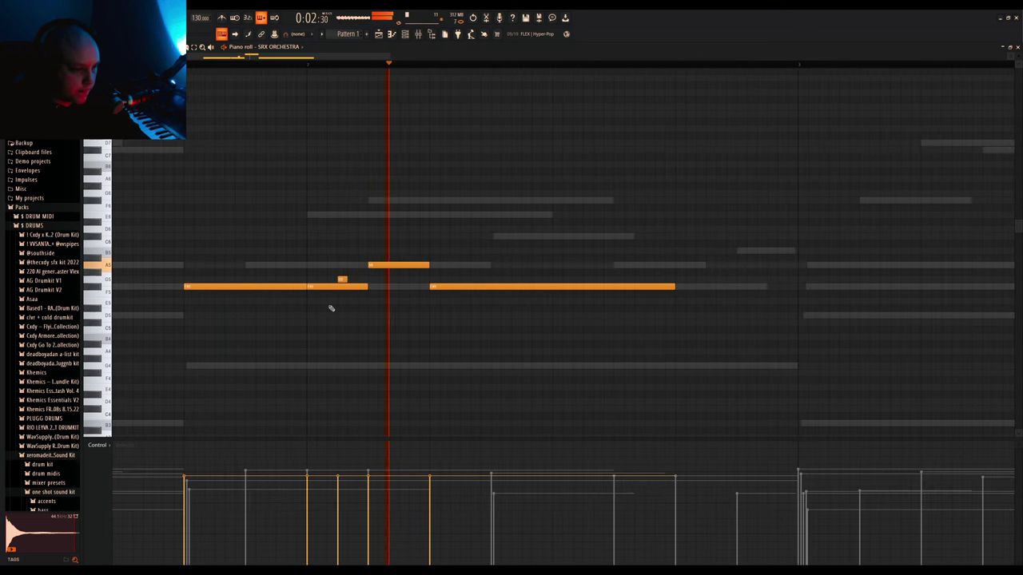
key("F9")
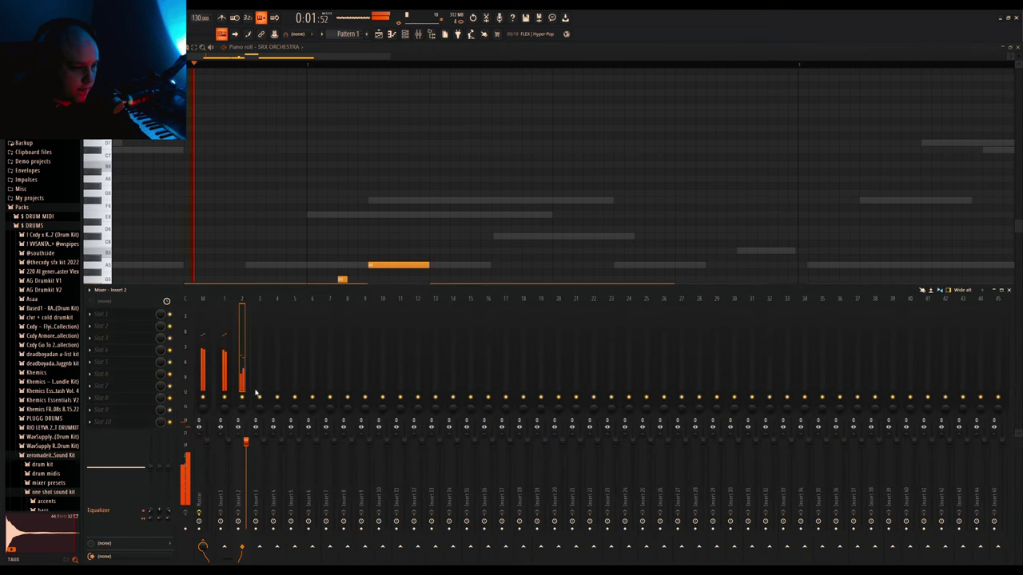
key("F9")
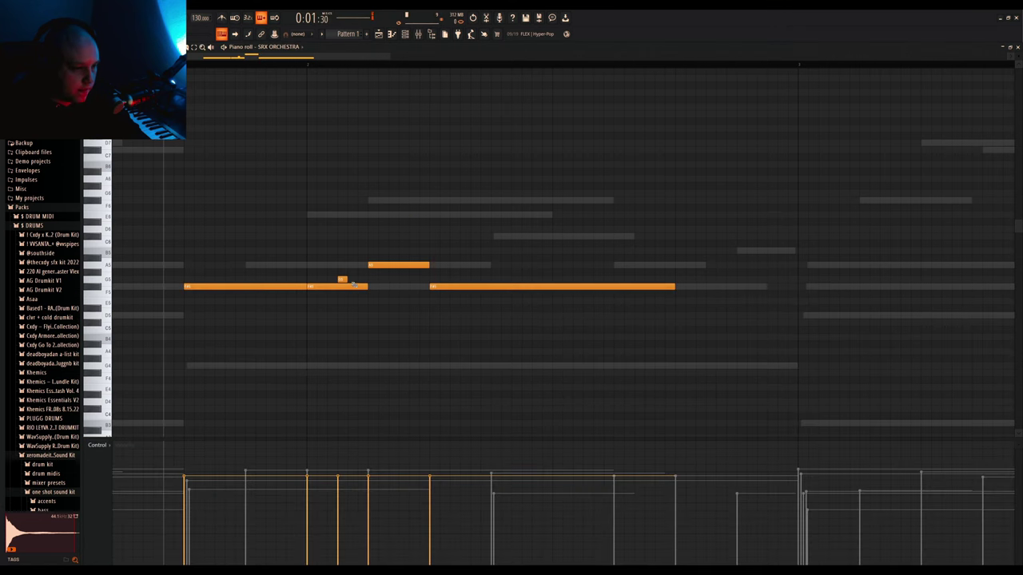
key("ctrl+Up")
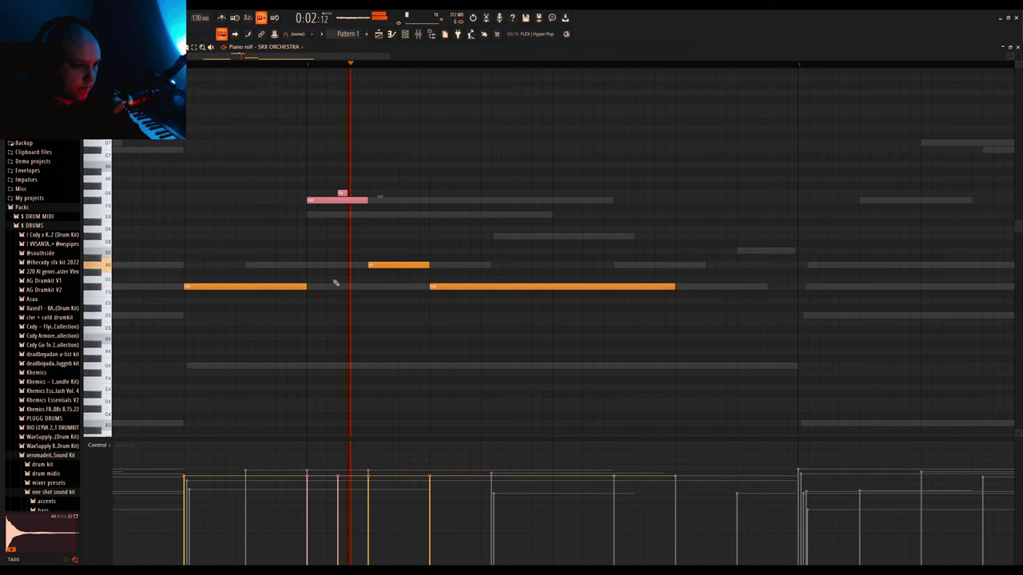
- Check the orchestra track's level in the mixer and delete the short G6 note from the phrase
left_click(421, 31)
key("space")
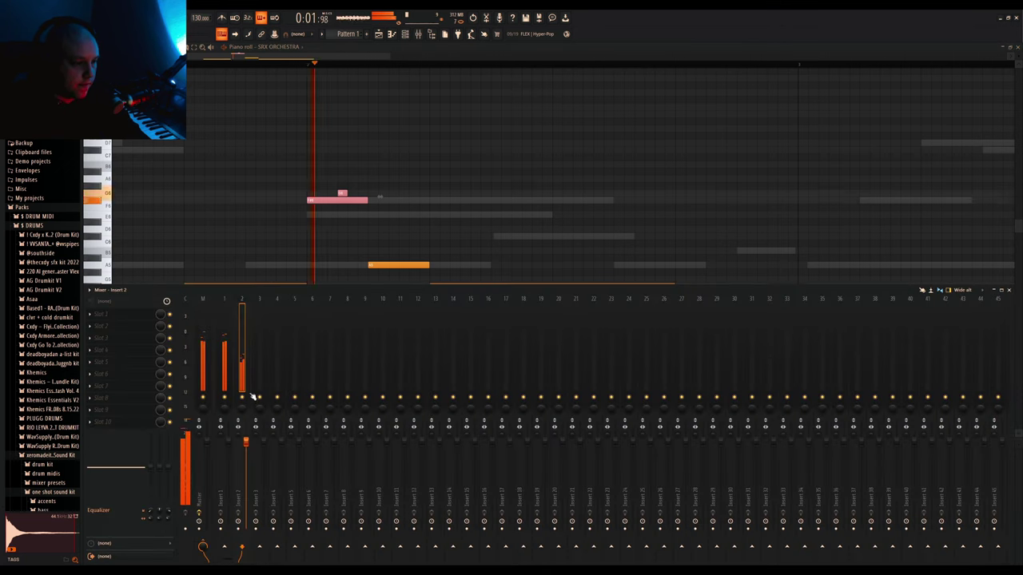
right_click(276, 226)
scroll(276, 280, "down", 4)
key("space")
right_click(297, 202)
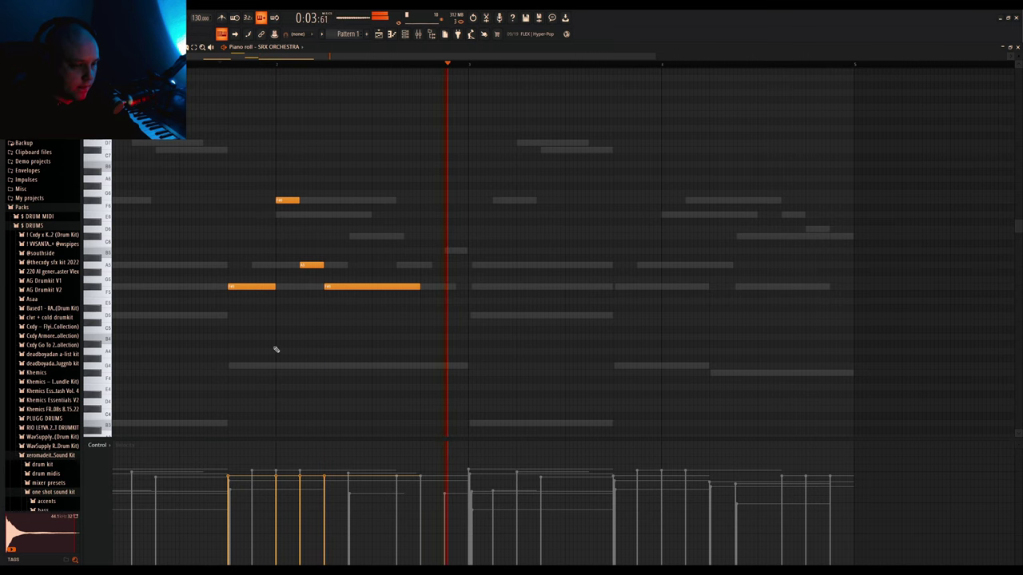
- Move the four-note orchestra phrase from bars 1 and 2 to the same place in bars 3 and 4
scroll(273, 327, "down", 3)
left_click_drag(188, 176, 395, 362)
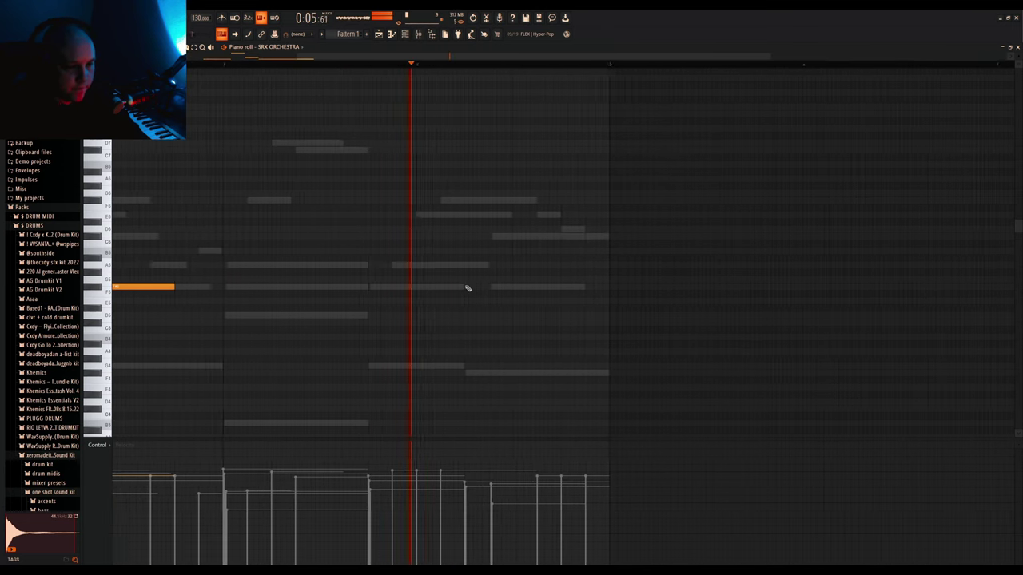
key("space")
left_click_drag(157, 143, 518, 292)
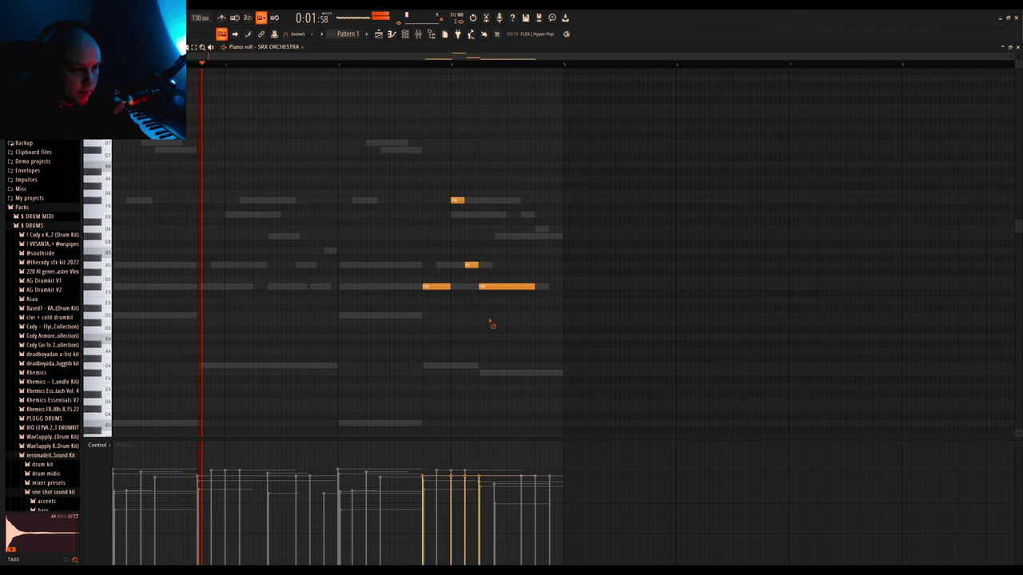
- Lower the F#6 at the start of bar 4 to E5 and listen to the phrase
left_click_drag(459, 207, 450, 173)
key("shift+Down")
key("shift+Down")
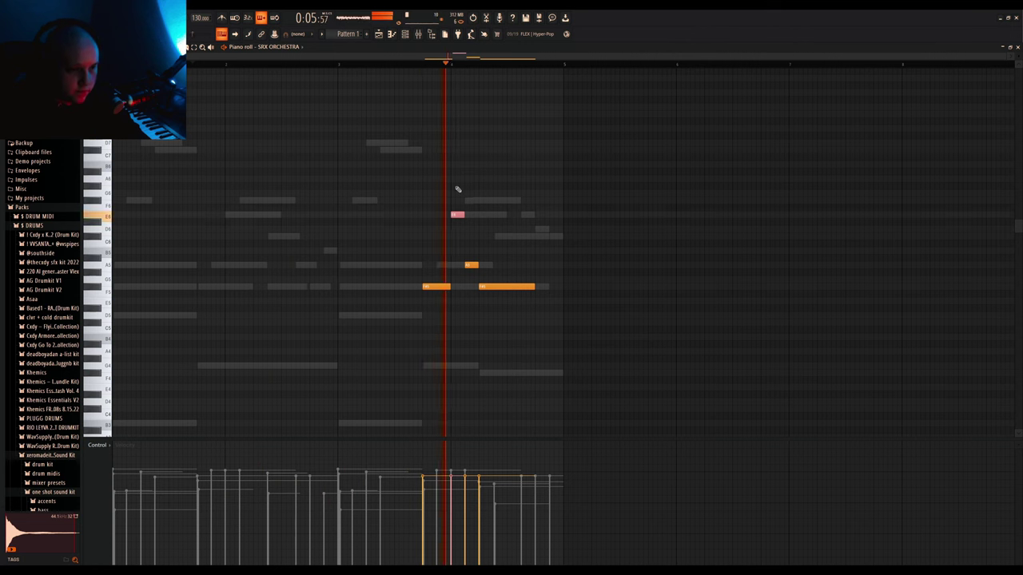
key("space")
key("shift+Down")
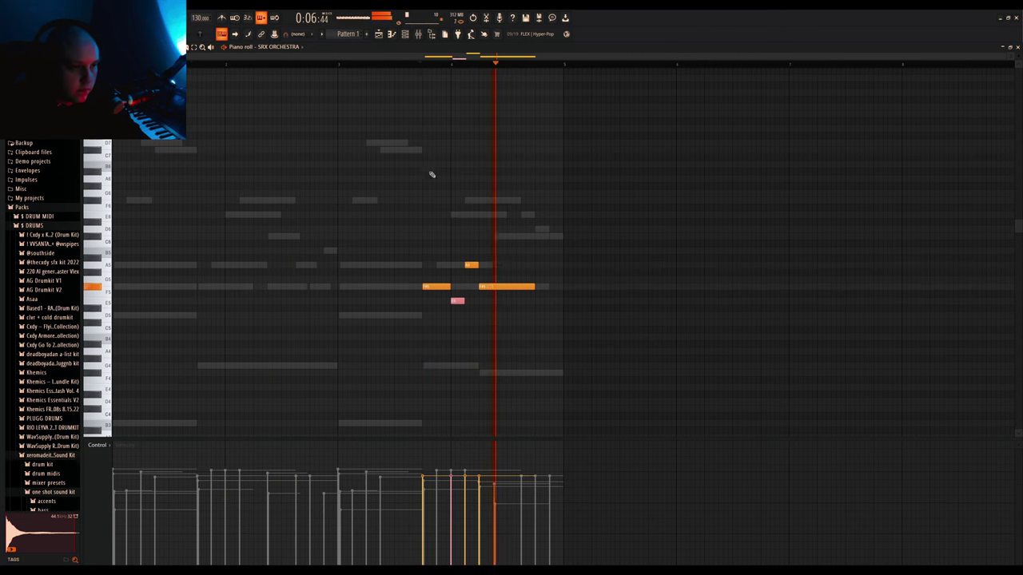
- Set SRX Orchestra's 047 Unison Clari patch to mono and extend the phrase's last F#5 to the end of bar 4
left_click(392, 33)
left_click(142, 80)
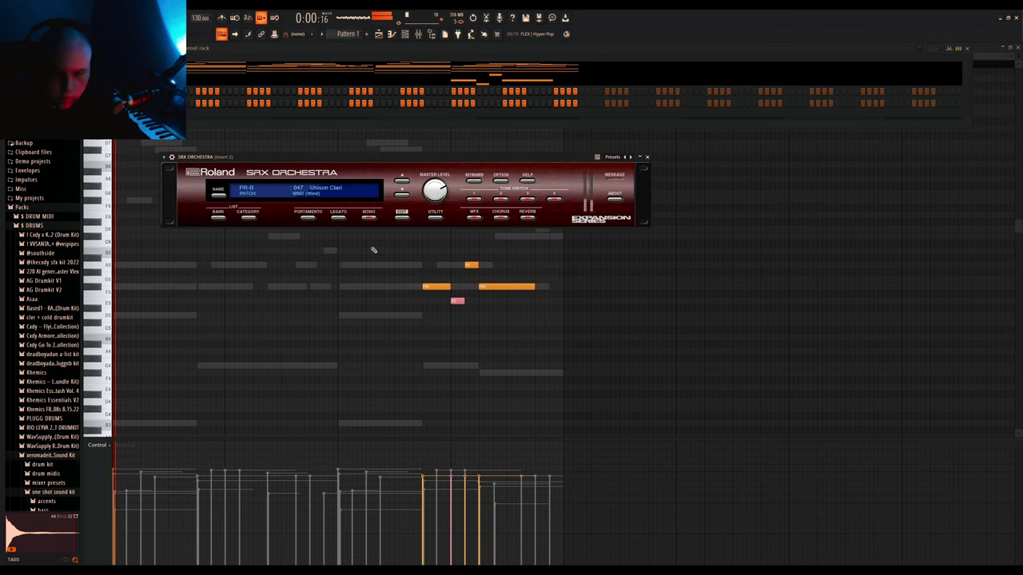
left_click(532, 297)
left_click_drag(535, 288, 562, 293)
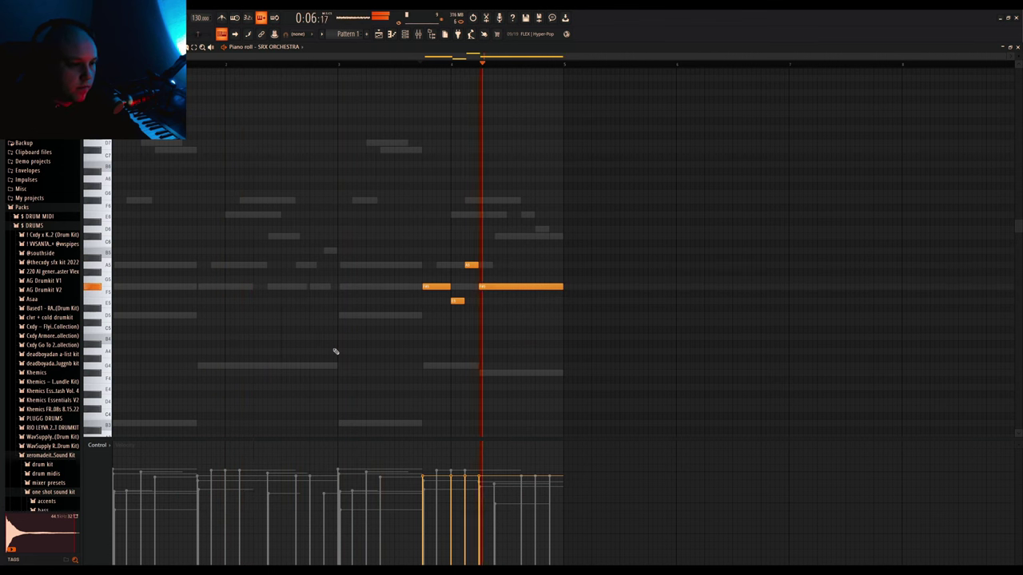
- Write a Serum lead phrase of C#7, D7, E7, D7 and a long last note in bar 1, raising that last note from A6 to C#7
key("F6")
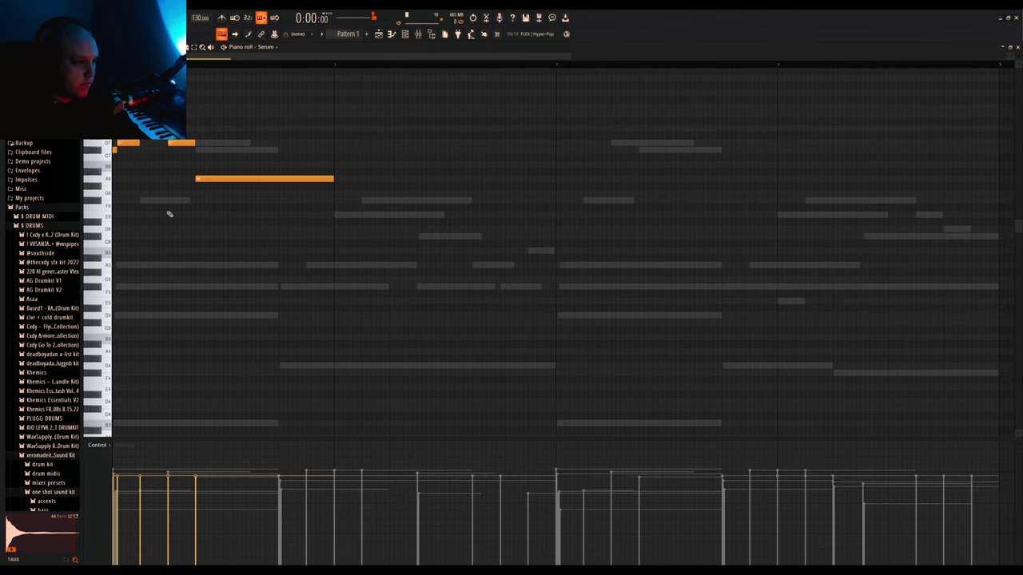
scroll(168, 214, "up", 3, "ctrl")
left_click_drag(232, 178, 235, 151)
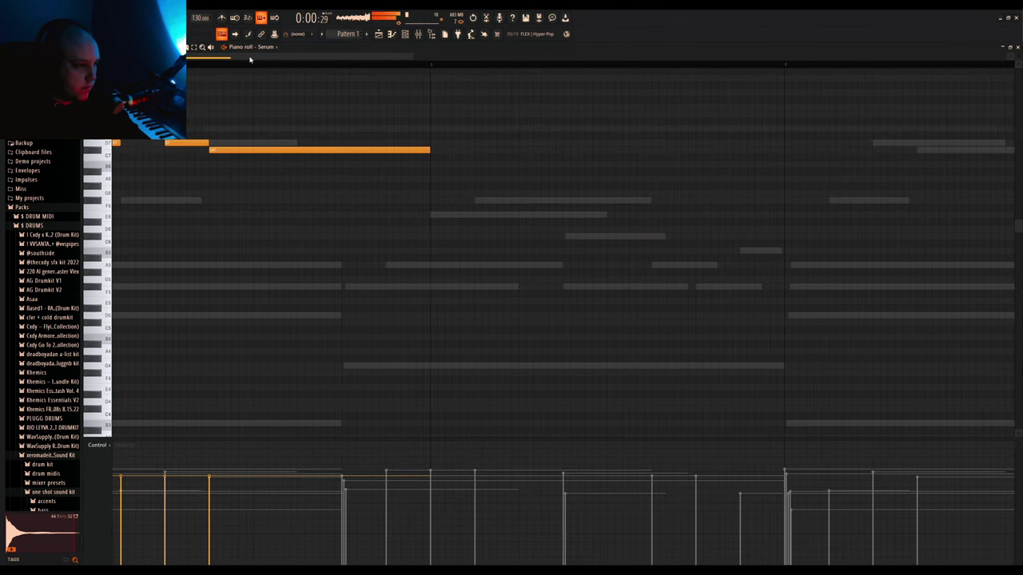
key("space")
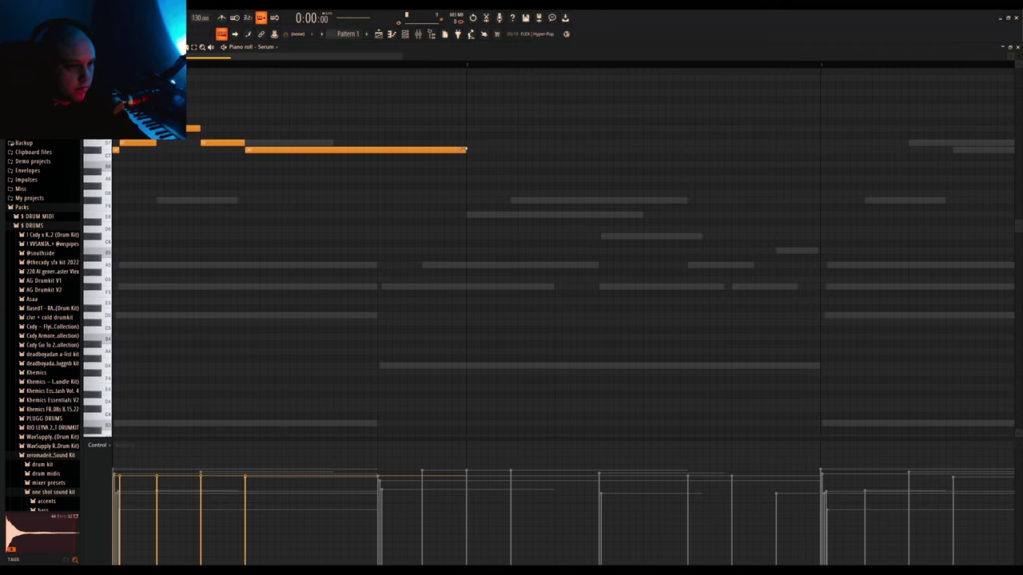
- Shorten the long C#7 to end where the first chord ends, and duplicate the lead phrase directly after it
key("space")
left_click_drag(463, 149, 372, 151)
key("ctrl+b")
right_click(386, 203)
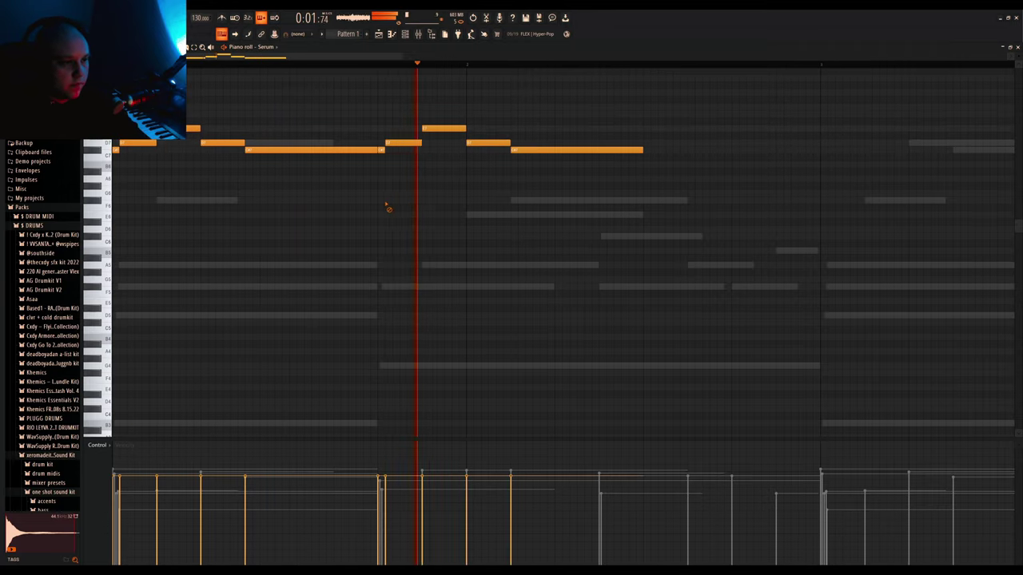
- Add a B6 note at the end of bar 2 and duplicate the two-bar lead phrase into bars 3 and 4
scroll(389, 208, "down", 2, "ctrl")
key("space")
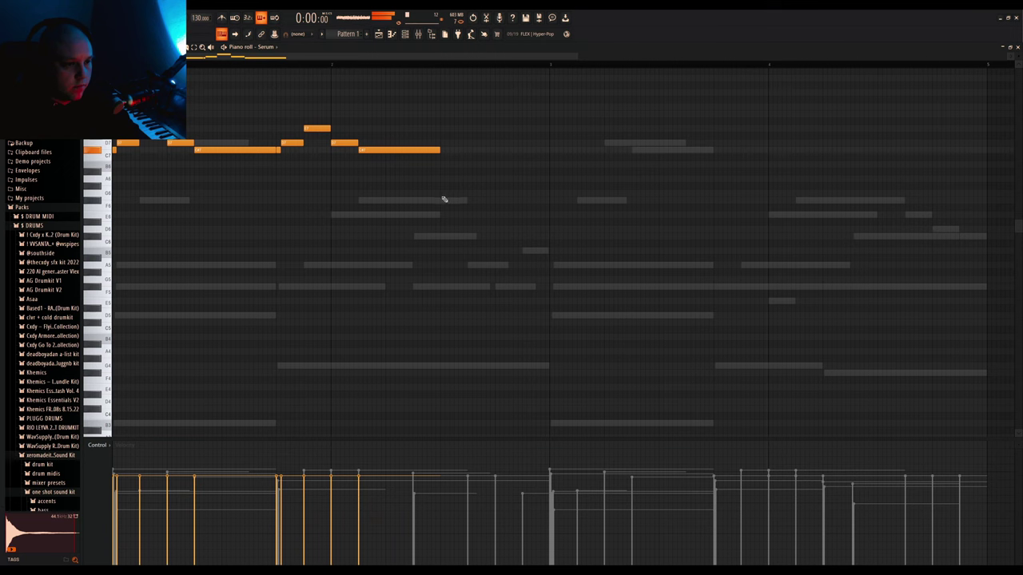
left_click(468, 199)
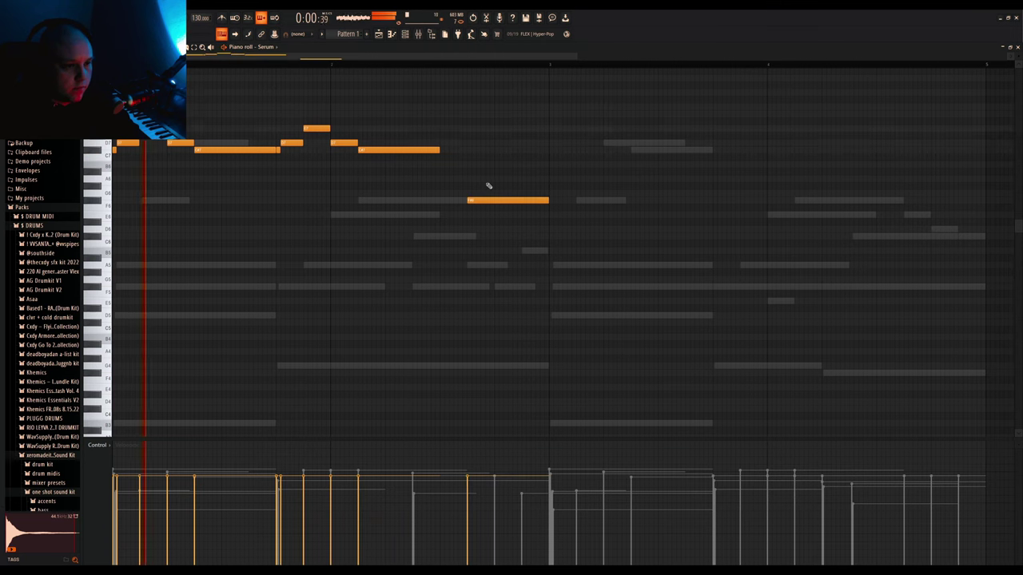
left_click_drag(491, 200, 488, 167)
key("ctrl+b")
scroll(313, 226, "down", 2, "ctrl")
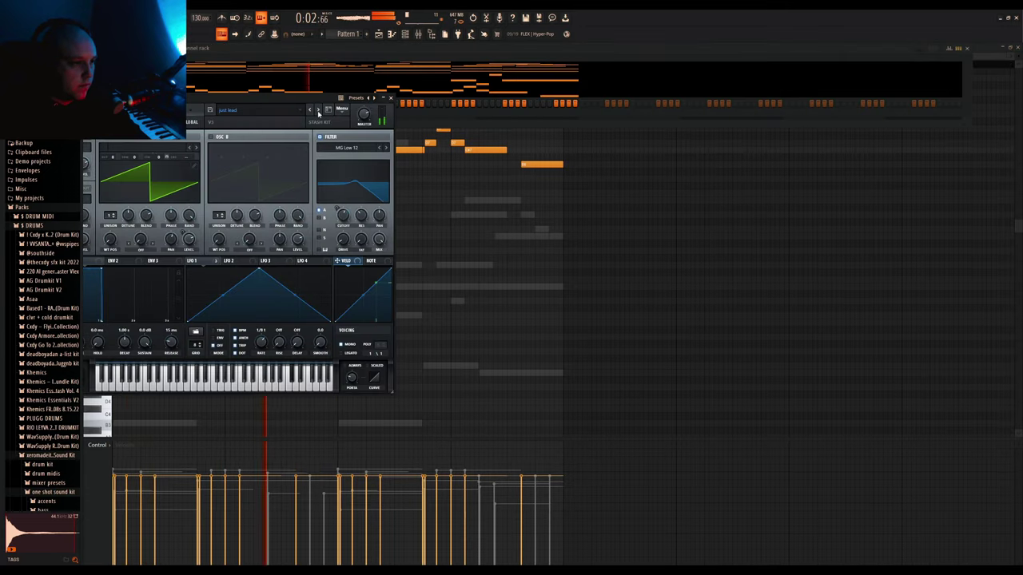
- Step through the Serum lead's presets during playback and settle on "key - boo"
left_click(318, 113)
key("space")
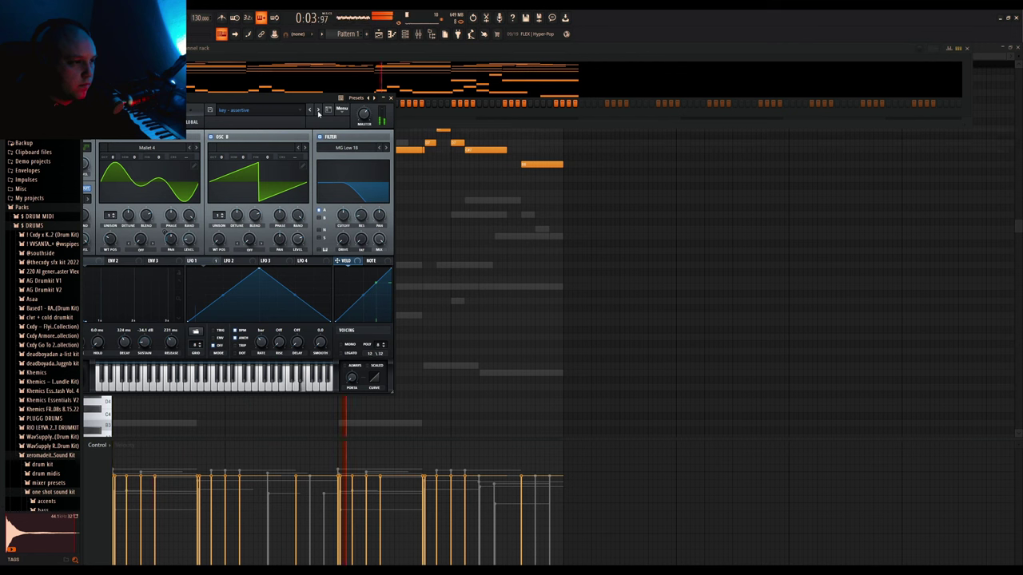
left_click(318, 113)
left_click(318, 113)
key("space")
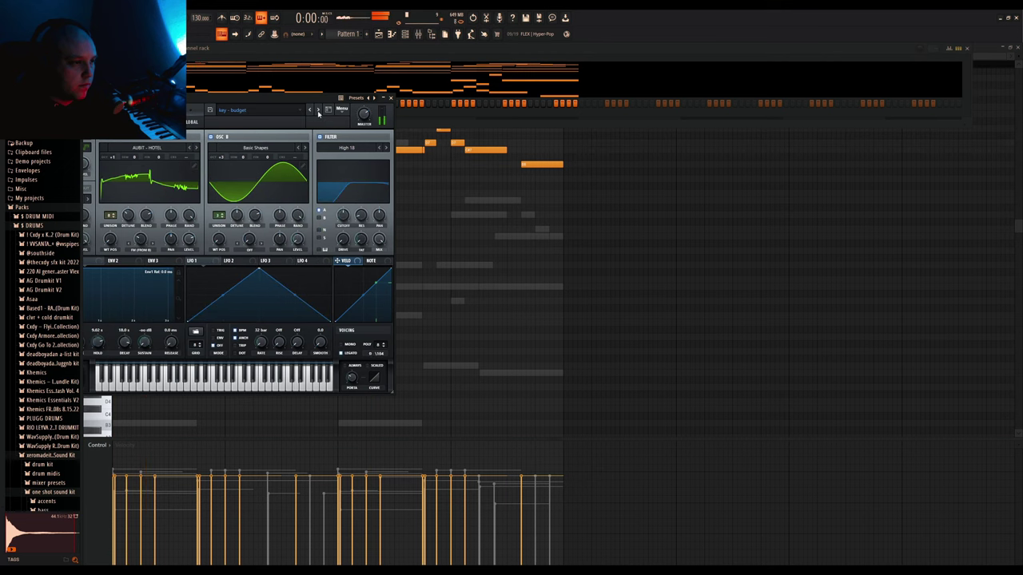
left_click(311, 112)
key("space")
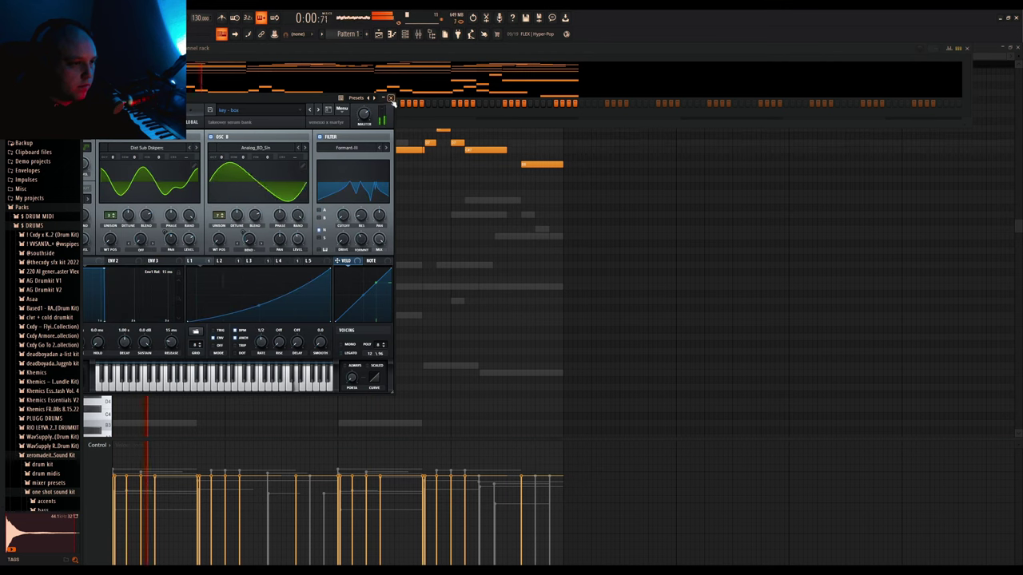
left_click(391, 97)
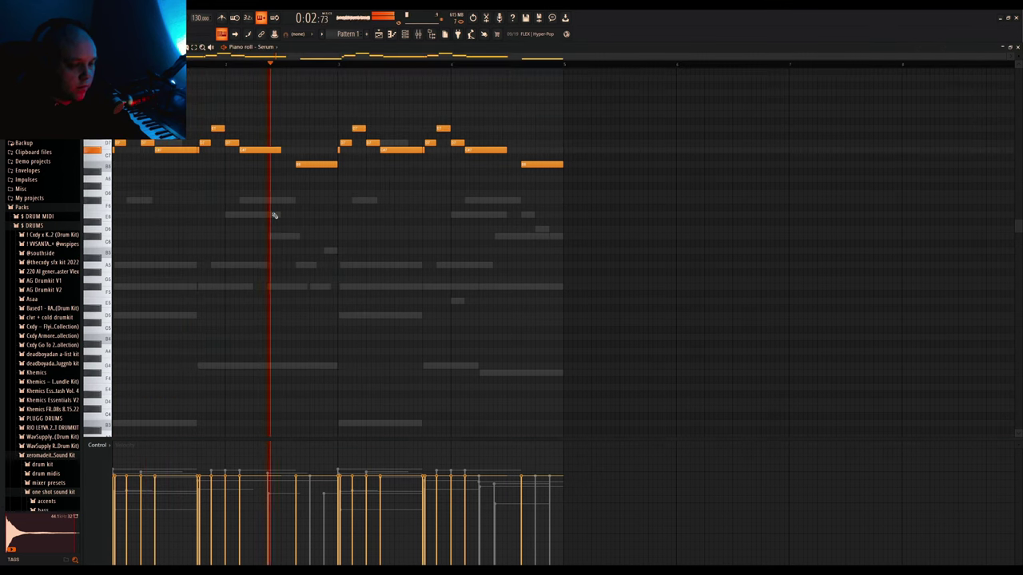
- Transpose the Serum lead down one octave and nudge the first D6 of each of its four phrases slightly later
key("ctrl+Down")
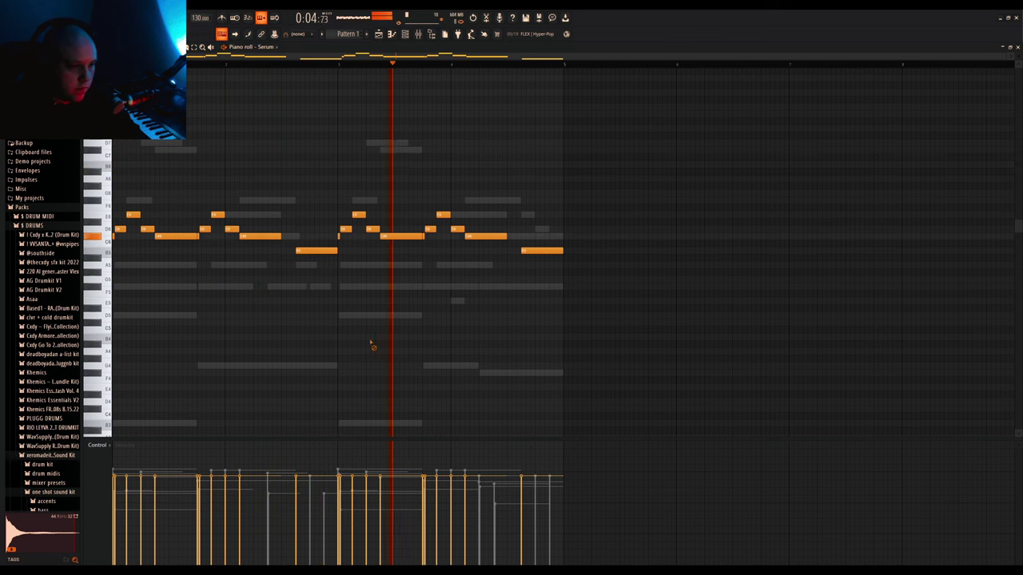
key("F9")
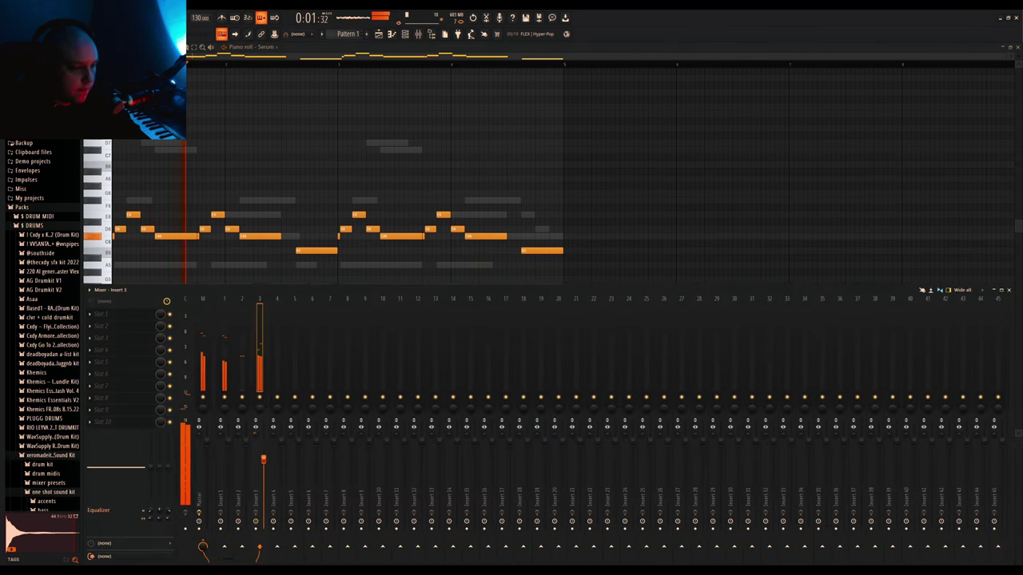
key("F9")
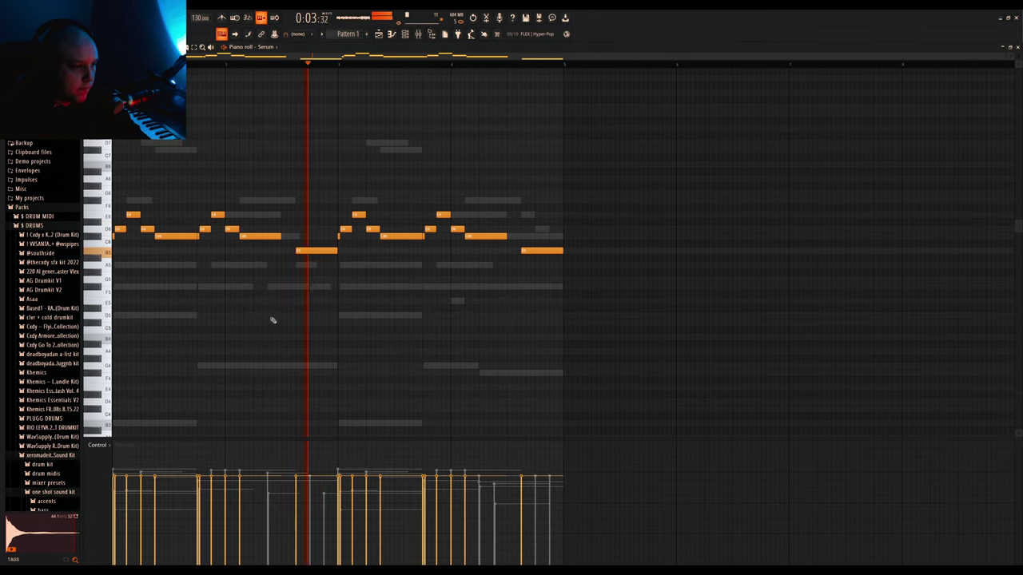
left_click_drag(274, 285, 284, 205)
left_click_drag(495, 226, 525, 237)
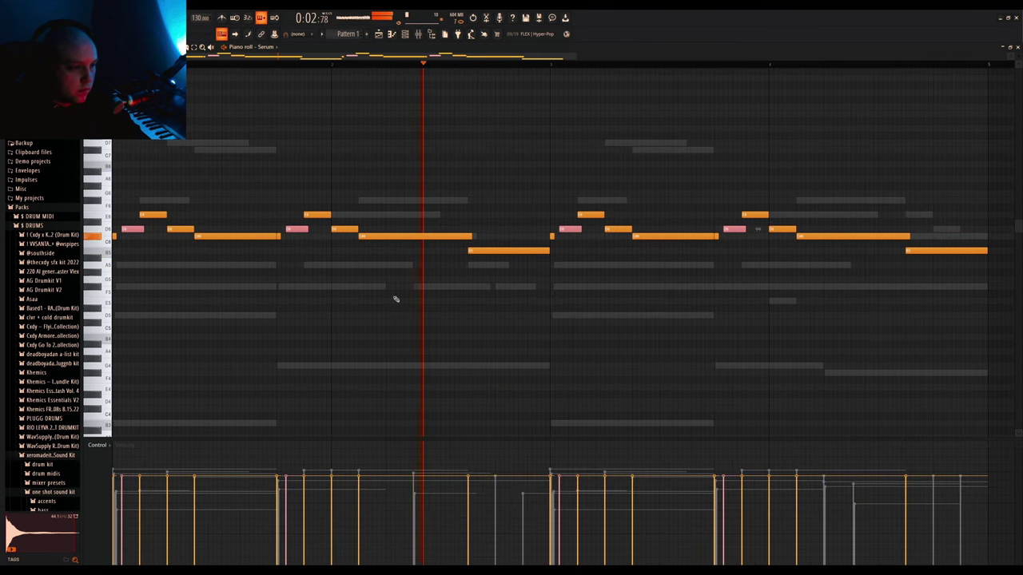
left_click(403, 299, "ctrl")
- Adjust the portamento time of the Serum lead's "key - boo" patch
left_click(406, 36)
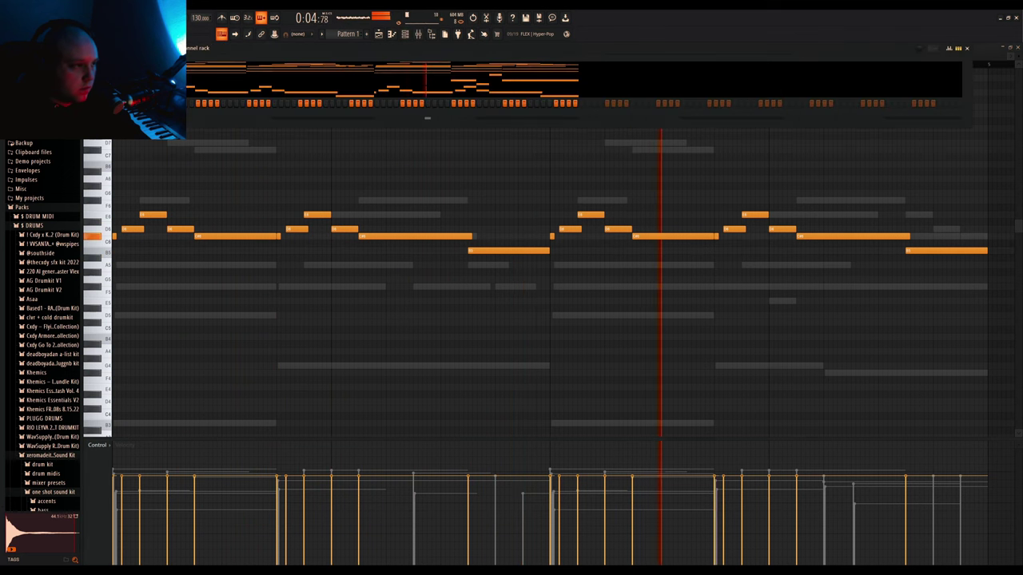
left_click(140, 91)
left_click_drag(351, 377, 358, 341)
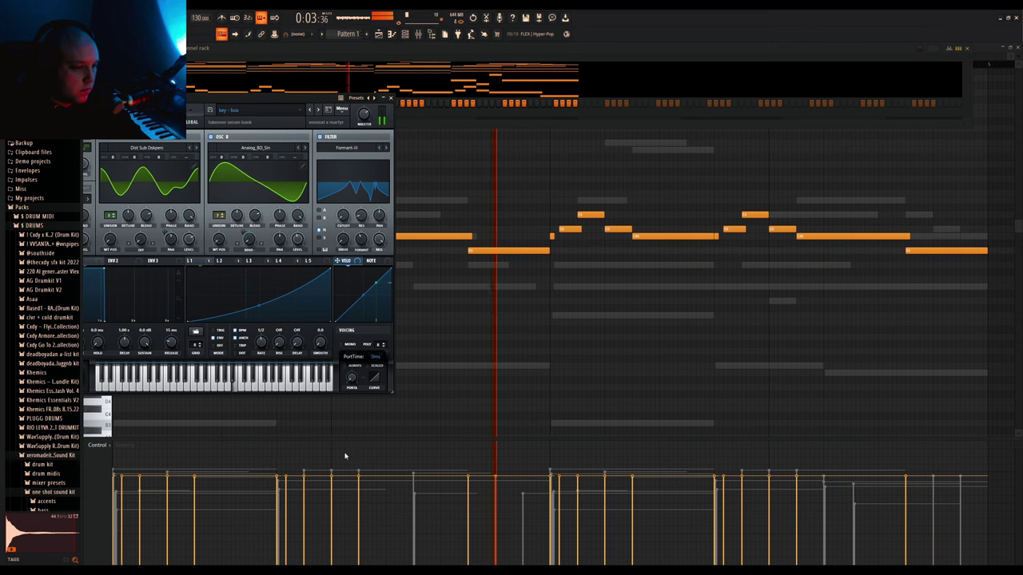
left_click(391, 98)
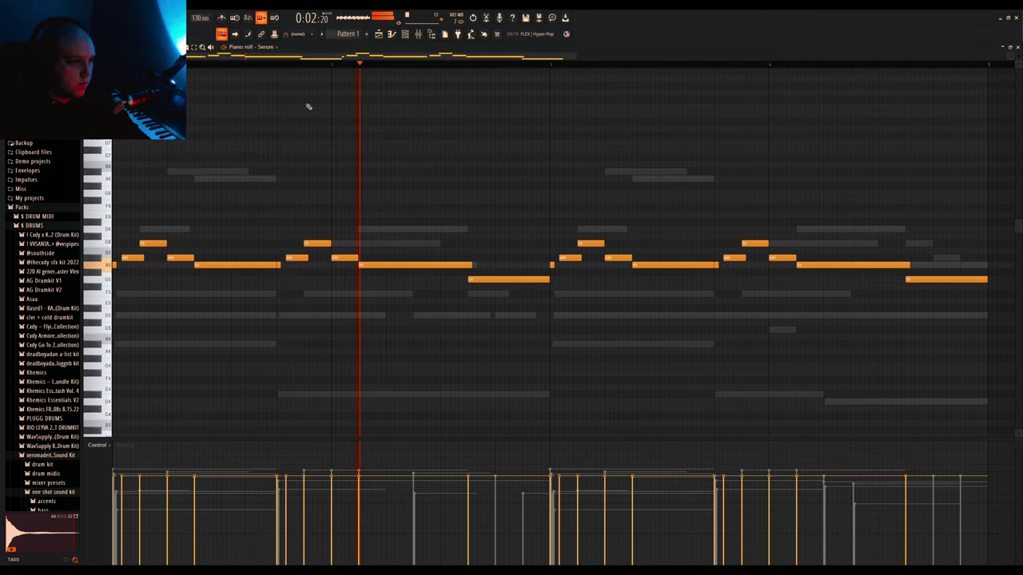
- Raise the Serum lead's last note in bar 4 to C6
scroll(381, 308, "down", 3)
key("space")
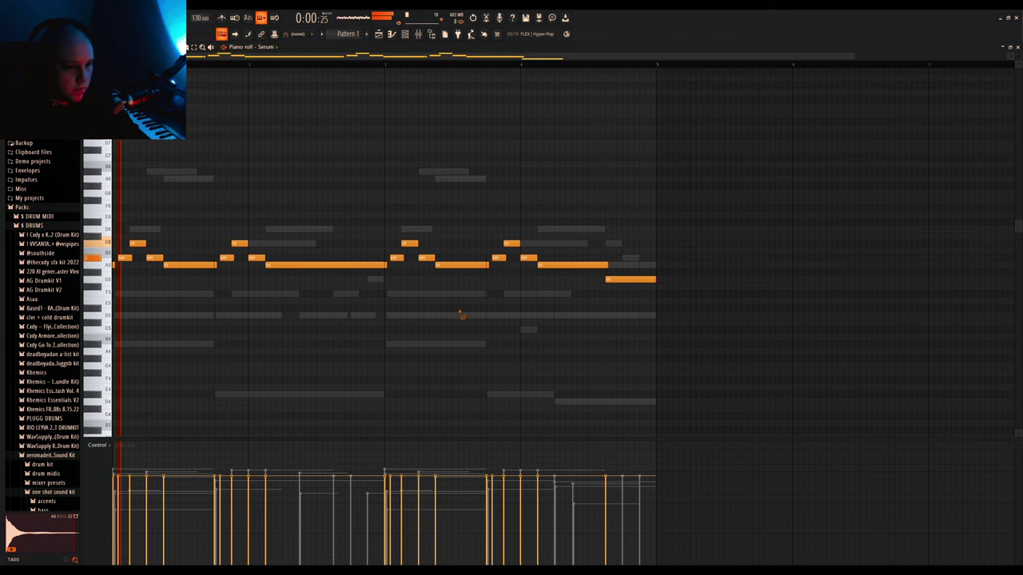
left_click_drag(629, 280, 626, 243)
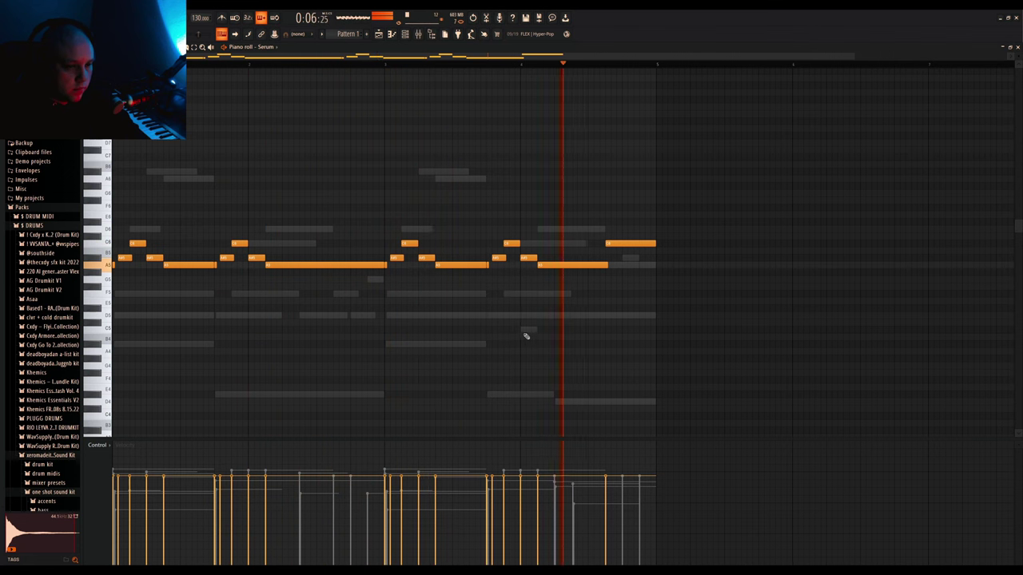
left_click(419, 35)
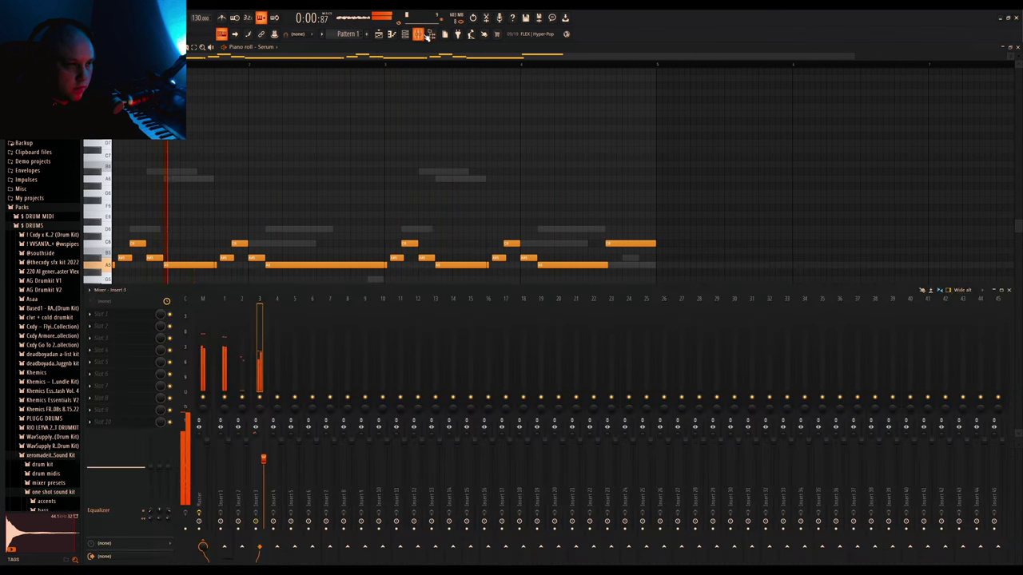
left_click(418, 34)
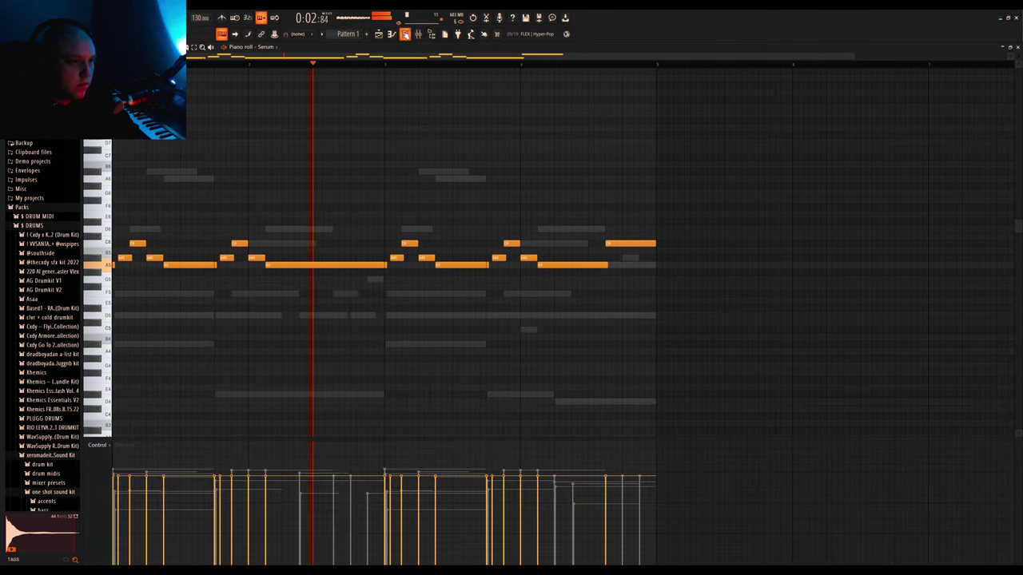
- Add a second Serum channel and write a rising A#4, D5, F5, A5 figure at the start of bar 1, compressed into sixteenth notes
left_click(405, 34)
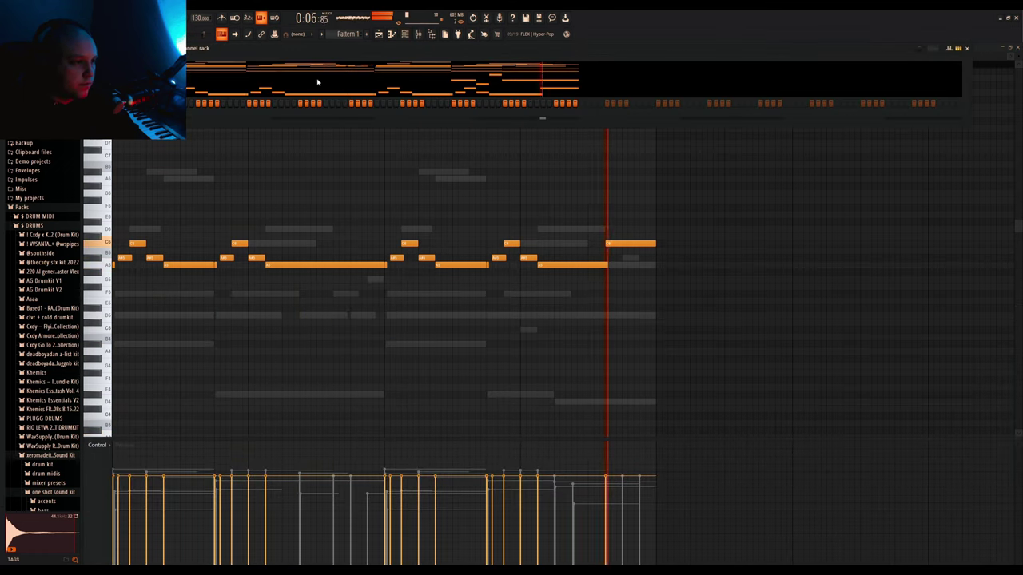
left_click(254, 294)
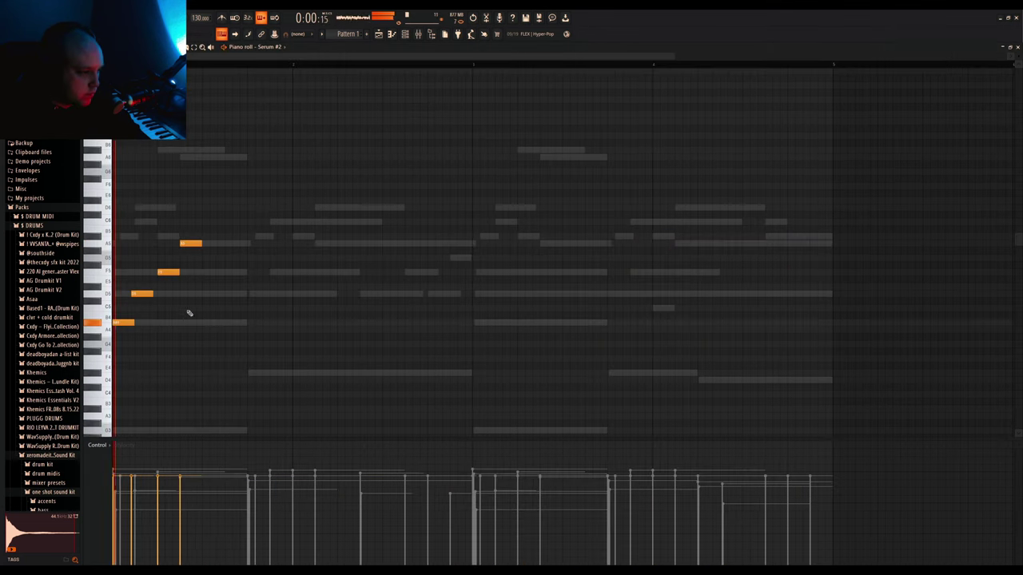
scroll(153, 296, "up", 2)
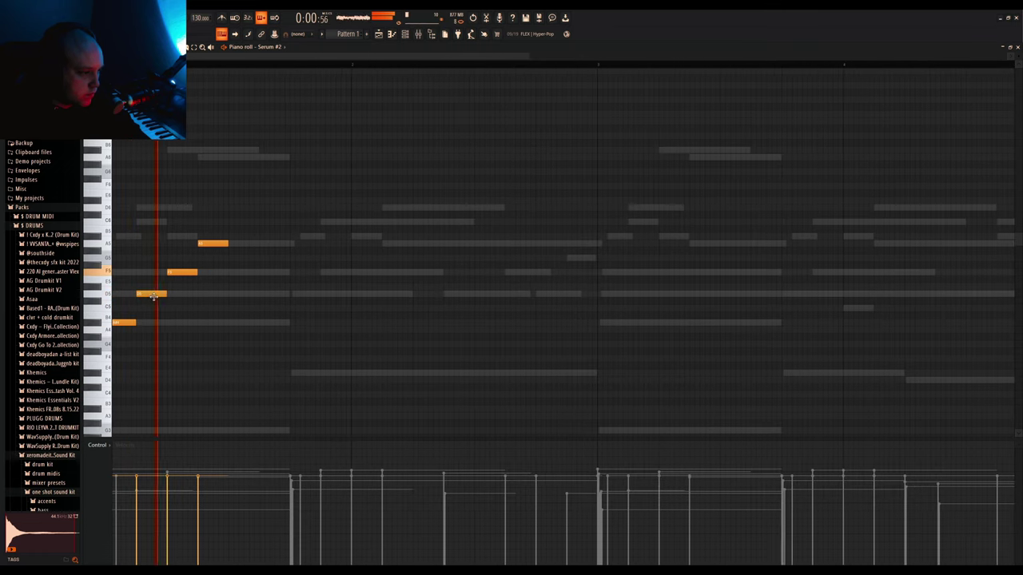
key("space")
key("space")
key("space")
key("space")
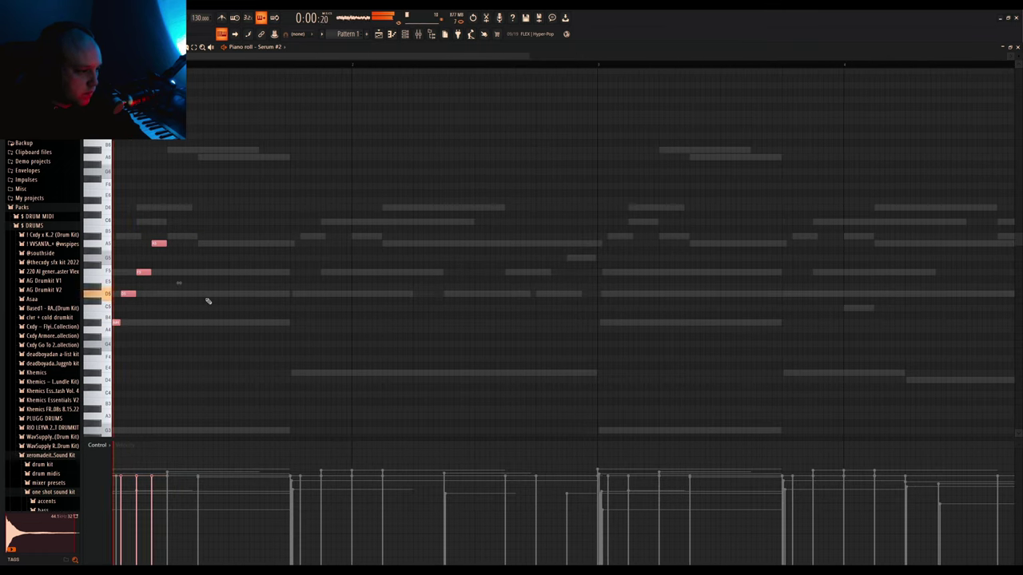
left_click(196, 325, "ctrl")
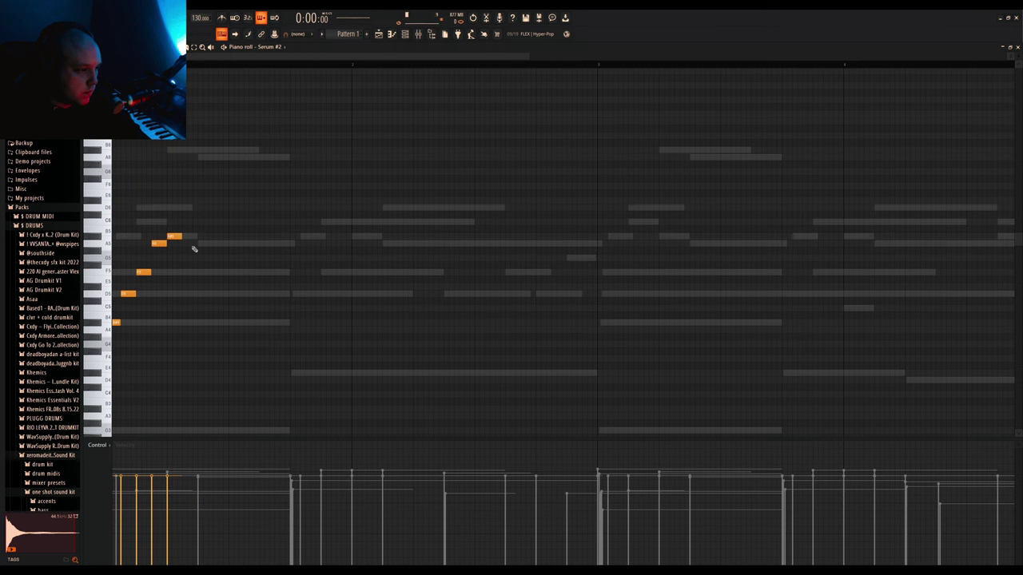
- Extend the figure with A#5 and a longer A5, duplicate it, and delete the copy's A#4, D5, F5 and first A5
key("ctrl+b")
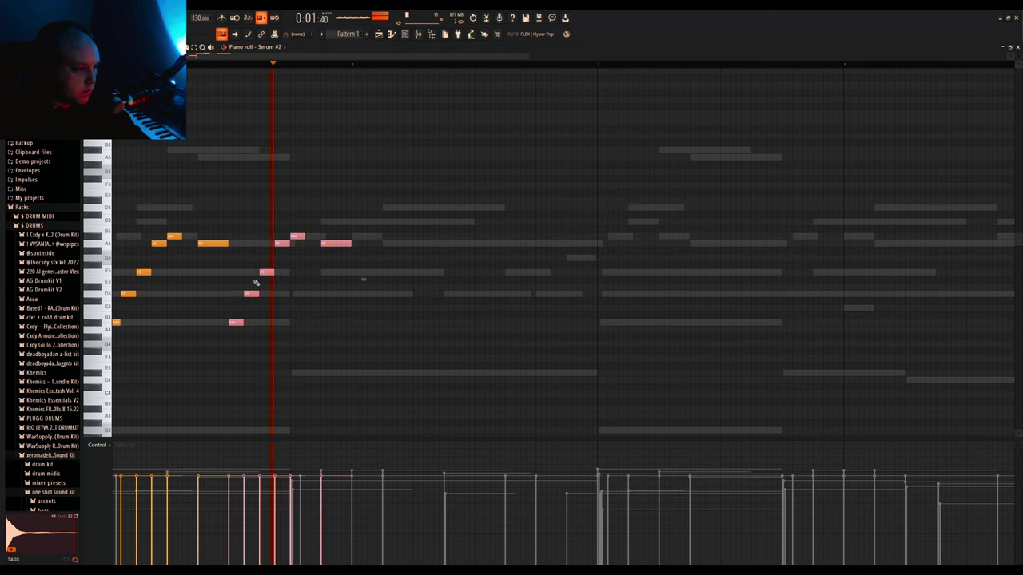
right_click(267, 272)
right_click(252, 294)
right_click(237, 323)
- Add C6, D6, D6 and A5 notes in the second half of bar 2 and duplicate the two-bar phrase into bars 3 and 4
left_click(461, 223)
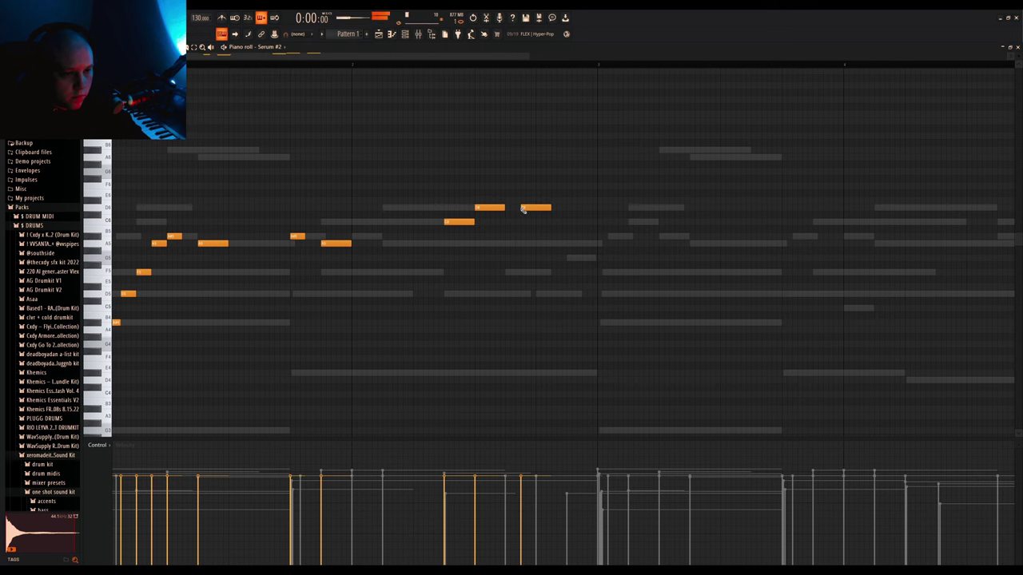
key("space")
scroll(480, 288, "down", 2)
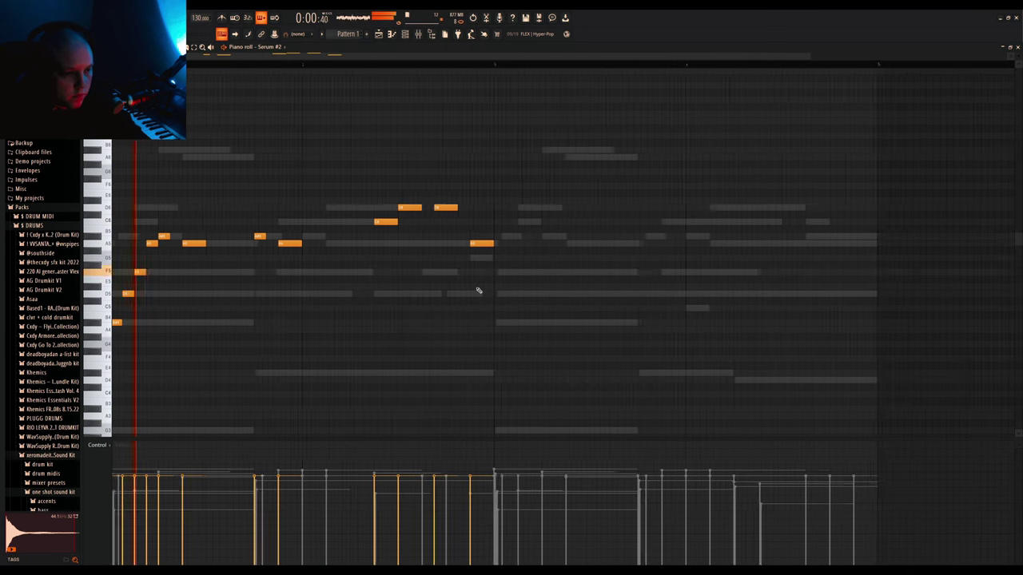
key("ctrl+b")
scroll(281, 332, "down", 2)
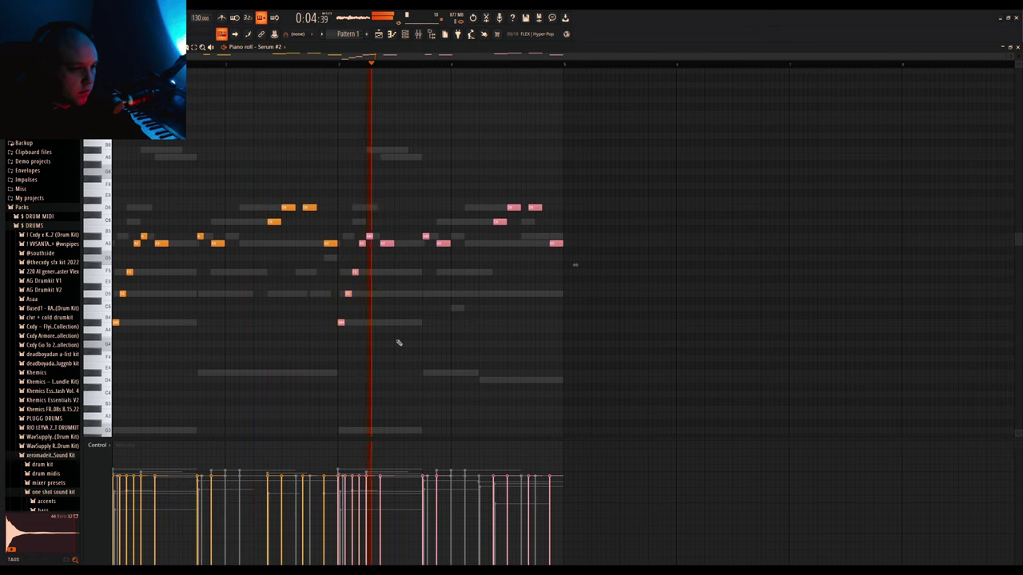
left_click(368, 356, "ctrl")
- Bring up the mixer and channel rack, and expand the drum kit folder of the sound kit in the browser
left_click(419, 32)
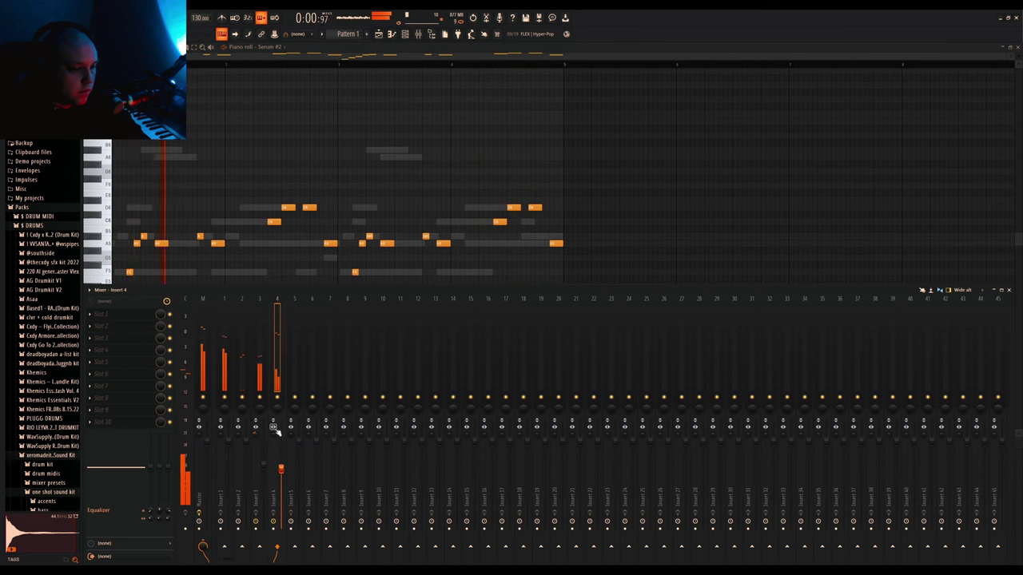
left_click(406, 35)
scroll(24, 352, "down", 1)
scroll(27, 350, "down", 1)
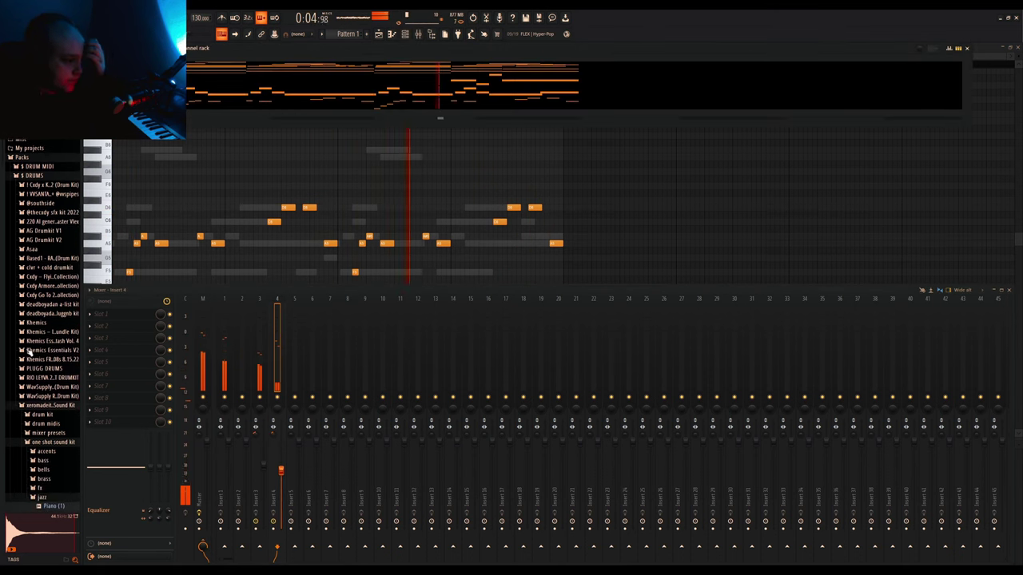
scroll(48, 406, "down", 2)
left_click(45, 367)
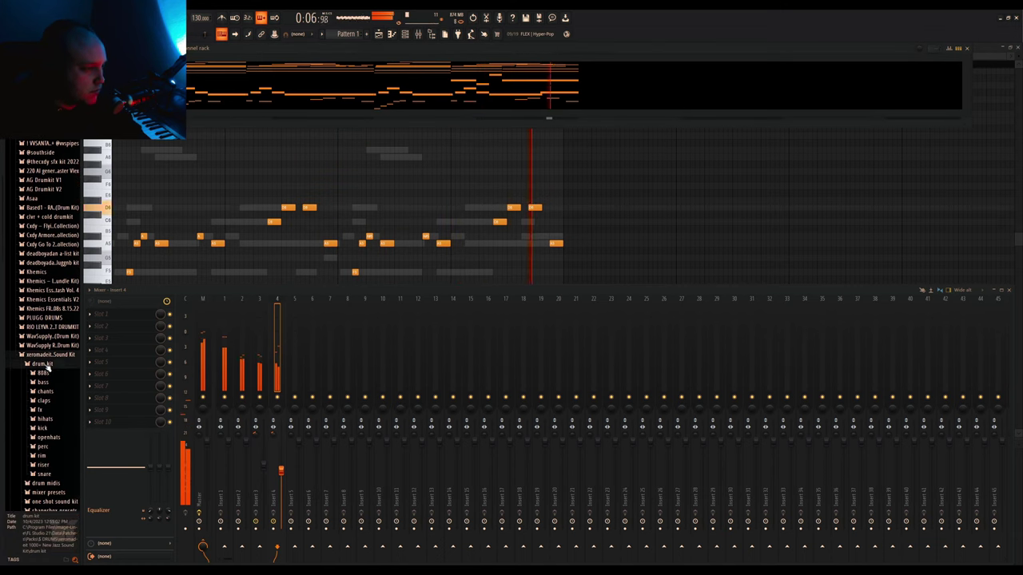
- Audition samples in the drum kit's 808s folder, from 808 (34) up the list to 808 (26)
left_click(61, 437)
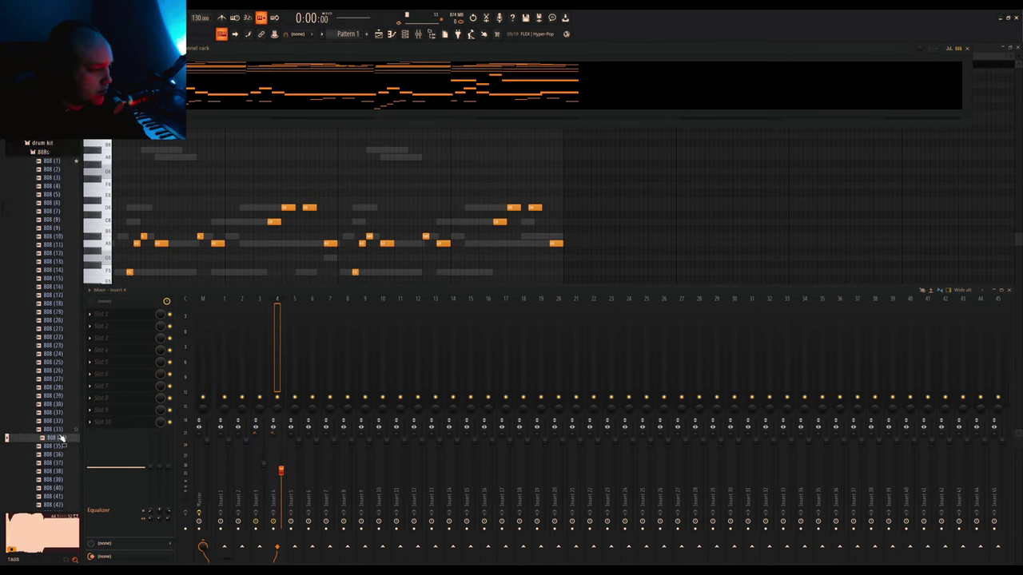
scroll(59, 432, "down", 1)
left_click(56, 406)
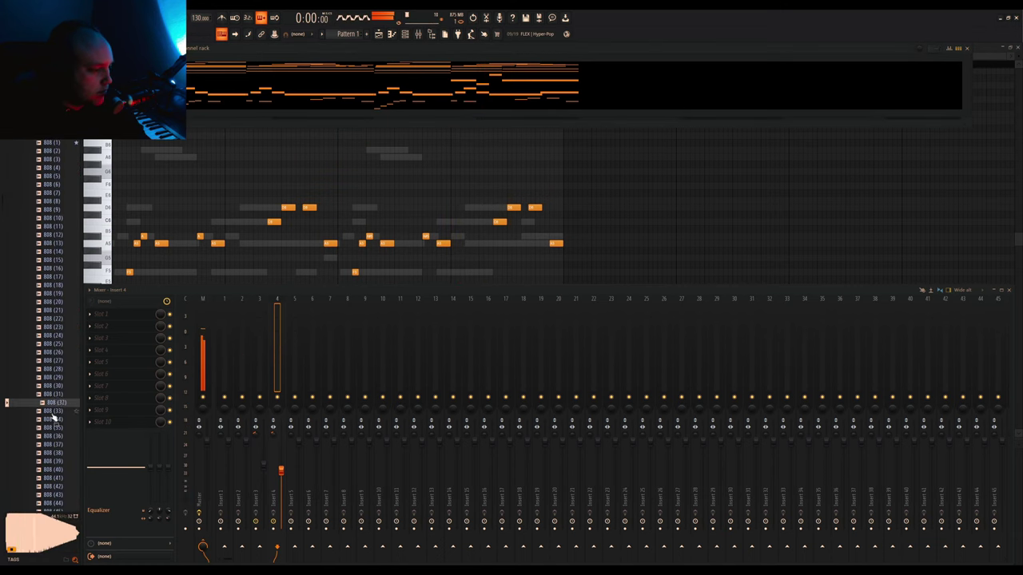
left_click(53, 395)
left_click(50, 370)
left_click(59, 360)
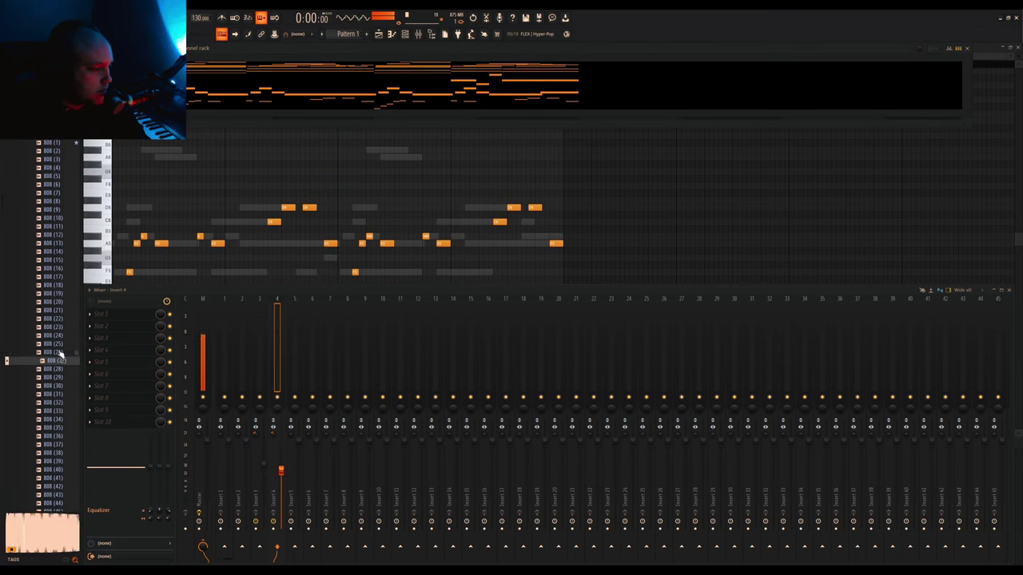
left_click(57, 353)
left_click(58, 360)
left_click(60, 353)
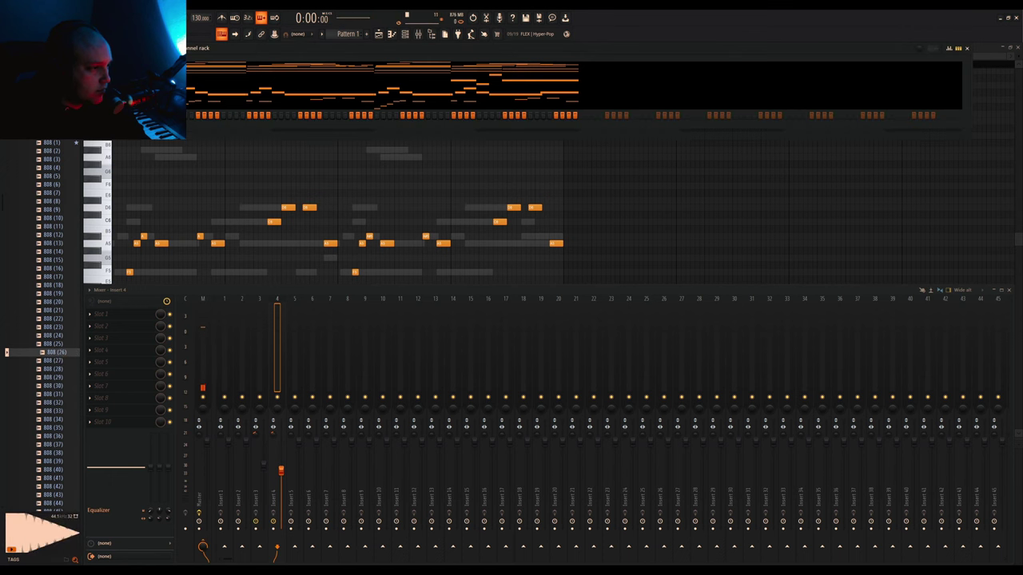
- Load 808 (26) as a new channel and write G5 under the first chord, followed by D#5 held to the end of bar 2
key("F7")
left_click(118, 243)
left_click_drag(72, 259, 121, 261)
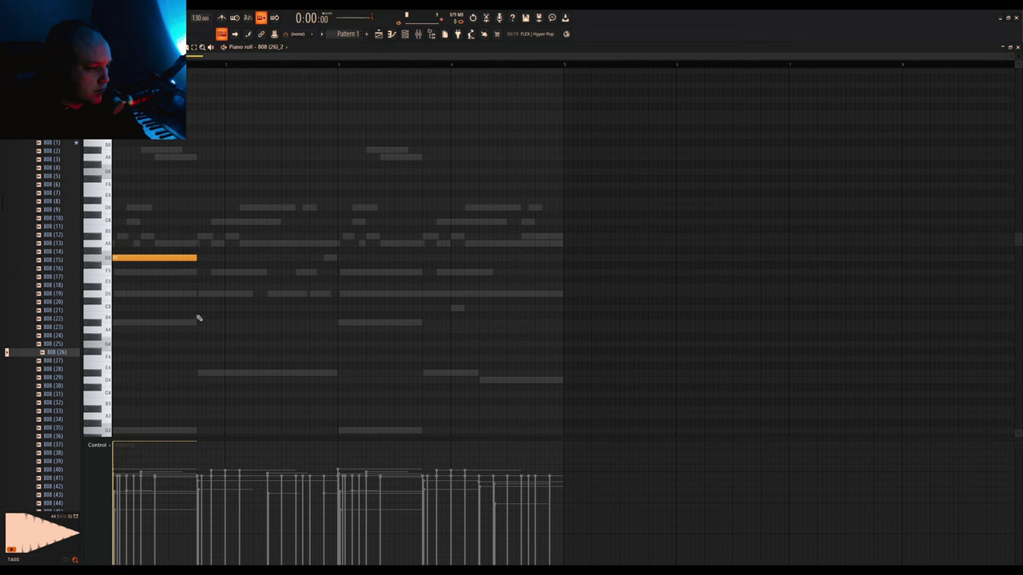
left_click_drag(201, 315, 195, 286)
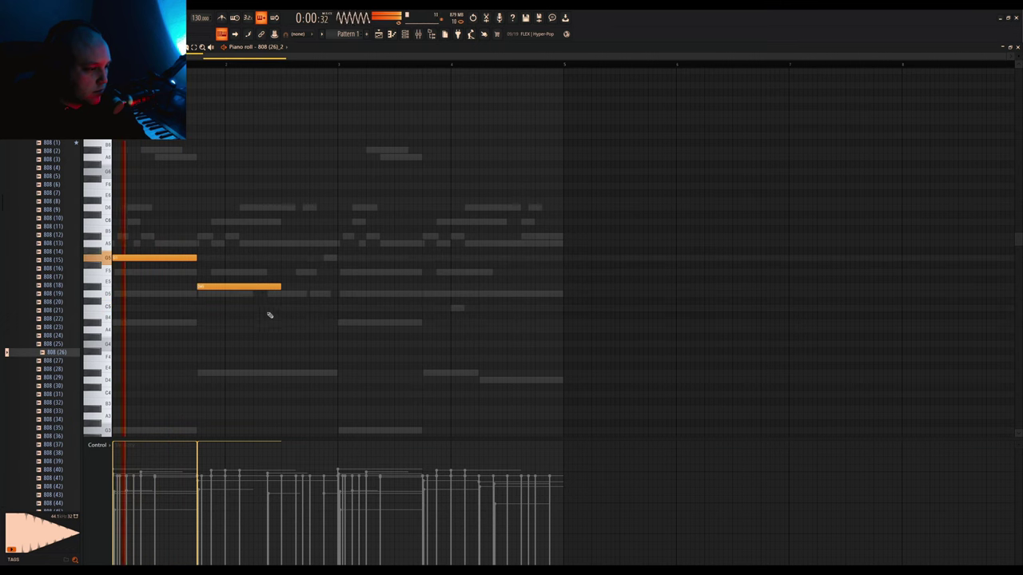
left_click_drag(280, 288, 343, 298)
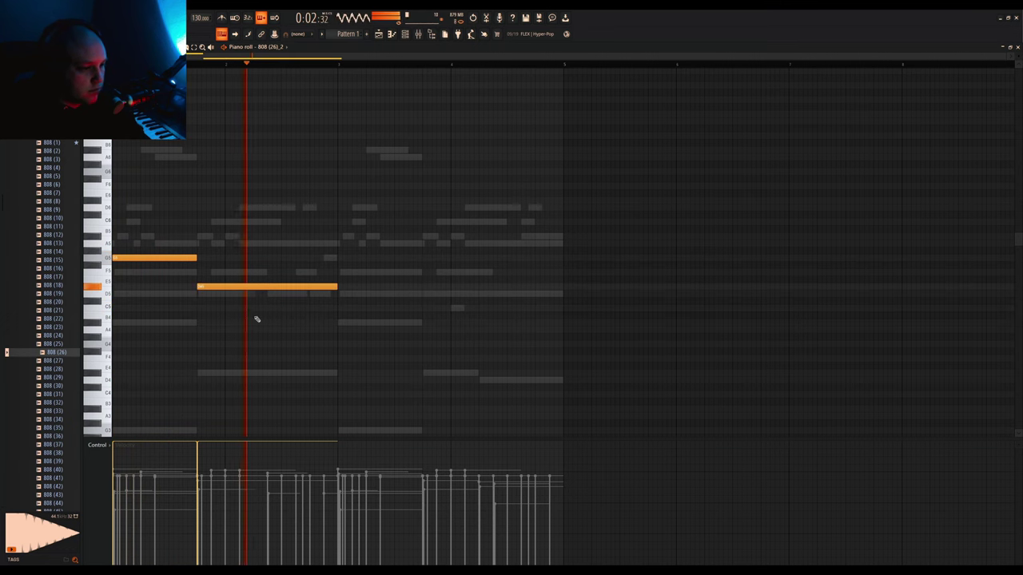
- Duplicate the two 808 notes into bars 3 and 4
key("ctrl+b")
scroll(290, 314, "up", 4)
scroll(289, 314, "down", 5)
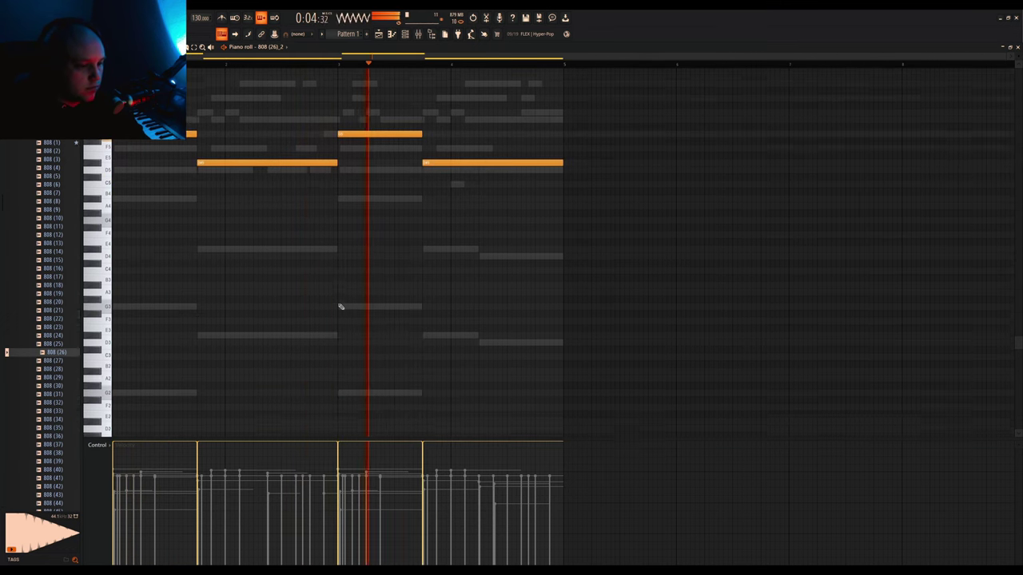
- Move the 808 notes to B4 and G5, shorten the bar 4 note and add four short F#5 notes after it
scroll(478, 247, "up", 1)
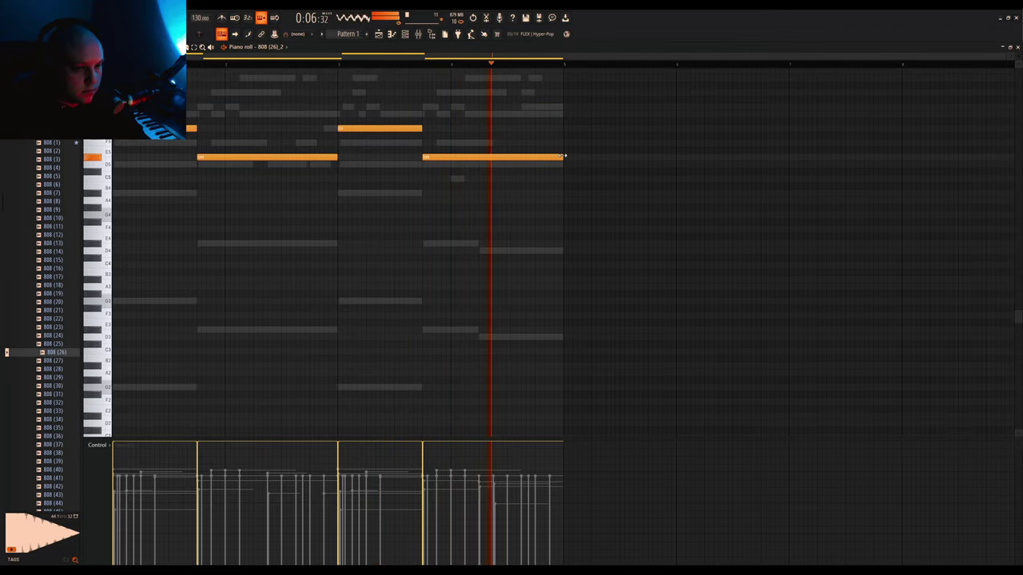
scroll(278, 53, "up", 2)
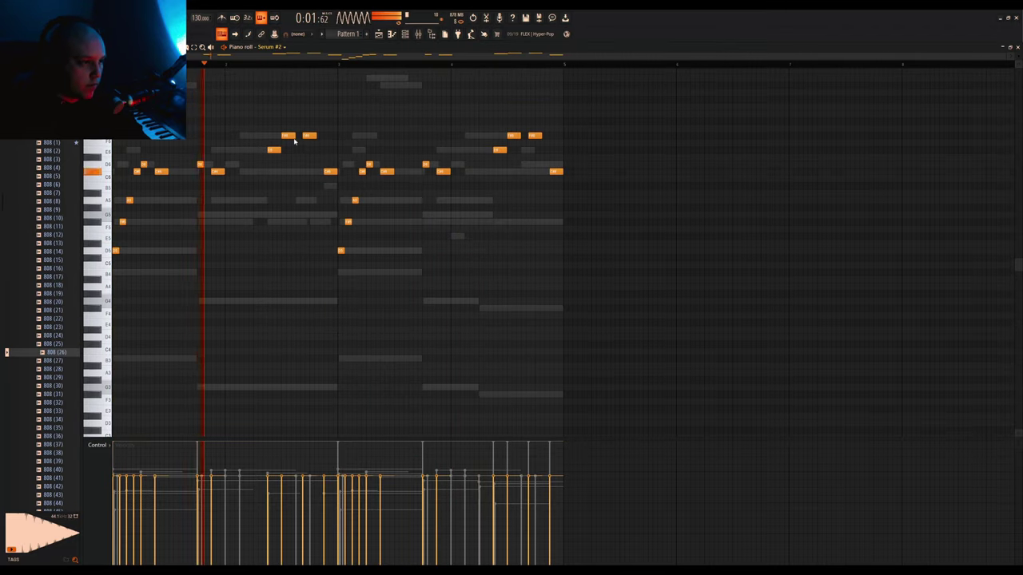
right_click(289, 214)
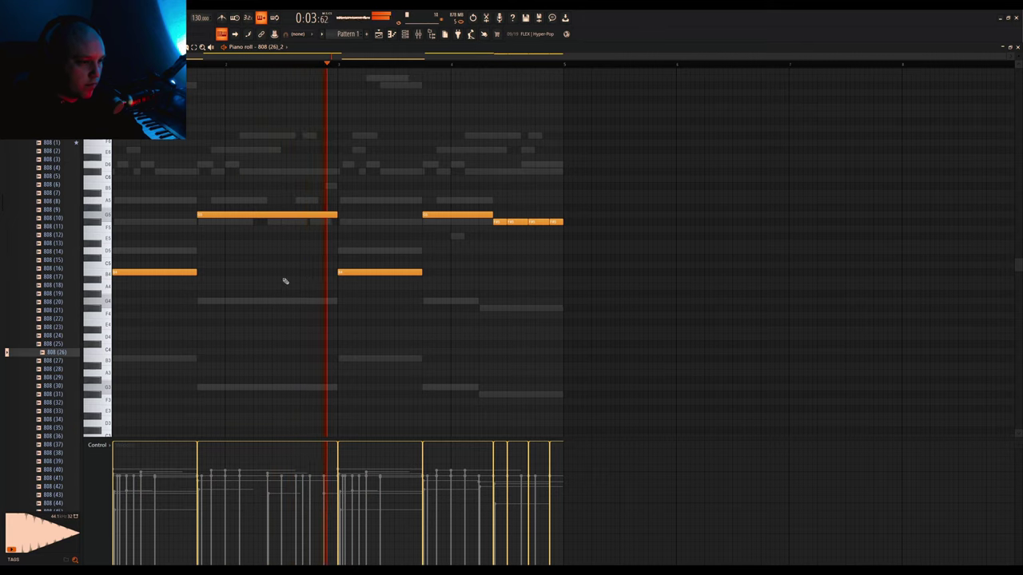
scroll(320, 278, "down", 4)
scroll(631, 287, "up", 2)
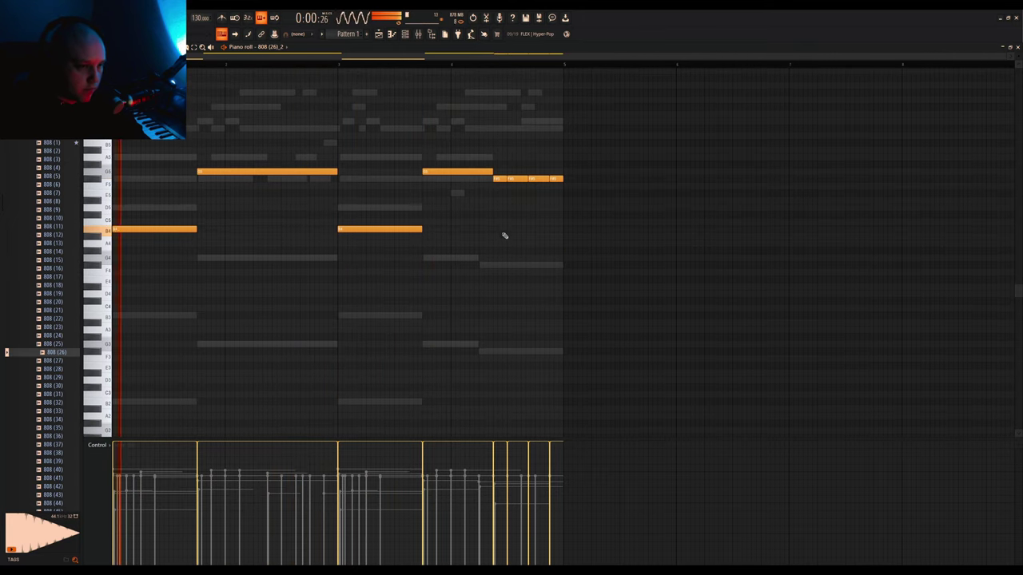
- Audition samples in the drum kit's snare folder and load snare (16) as a new channel
left_click(411, 34)
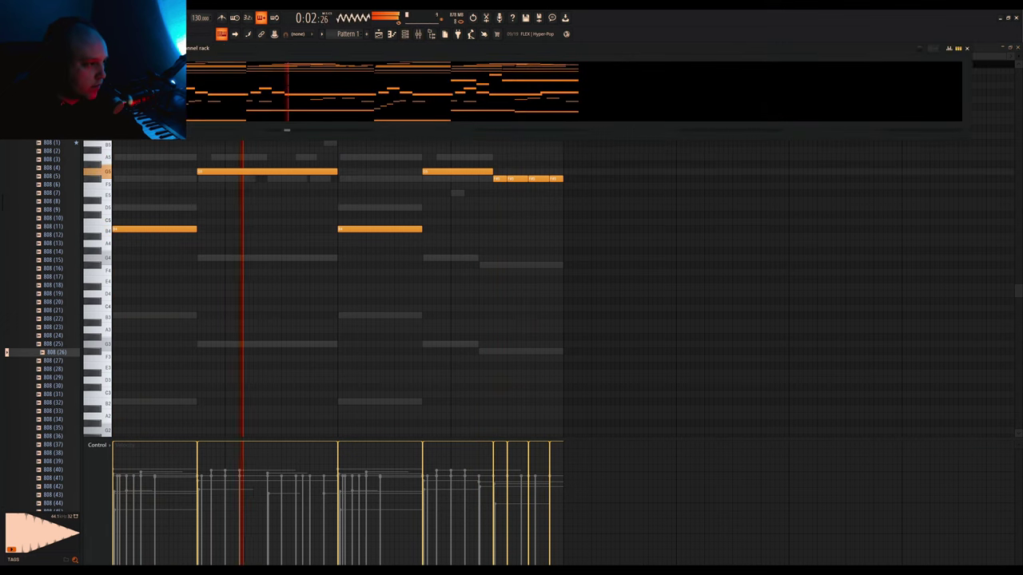
left_click(38, 218)
left_click(44, 234)
left_click(54, 419)
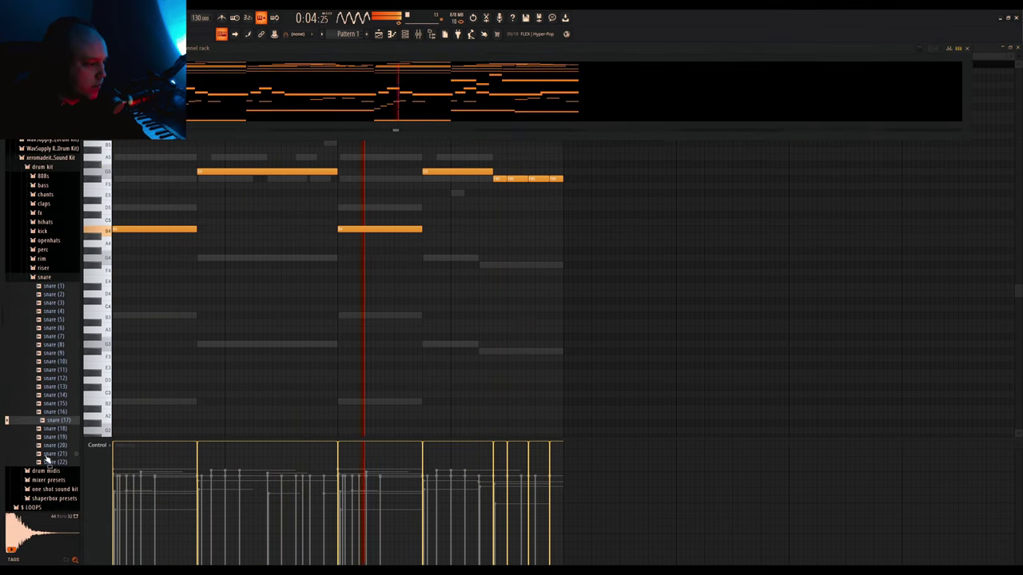
left_click(55, 445)
left_click(57, 454)
left_click(60, 462)
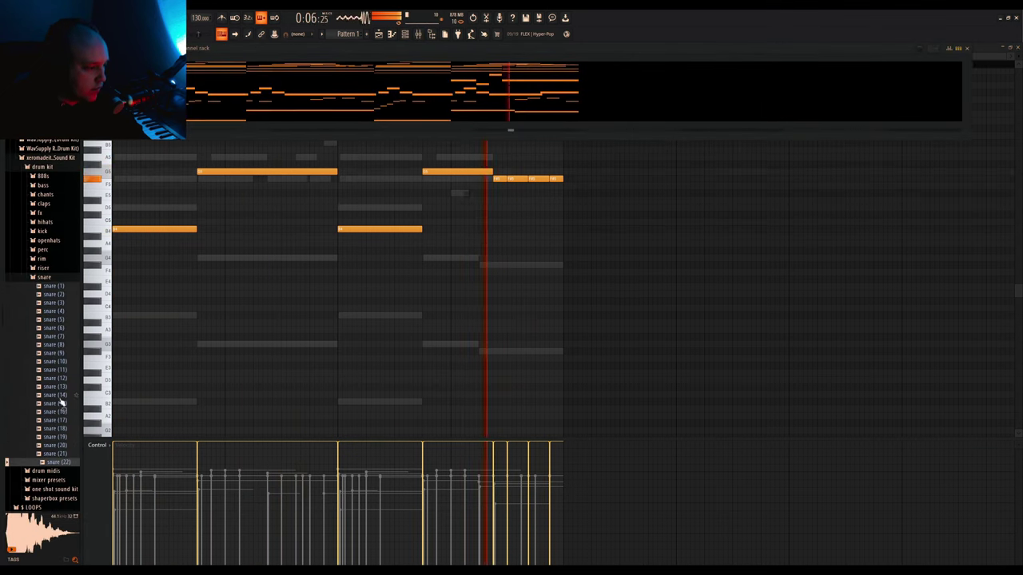
left_click(62, 420)
left_click(61, 412)
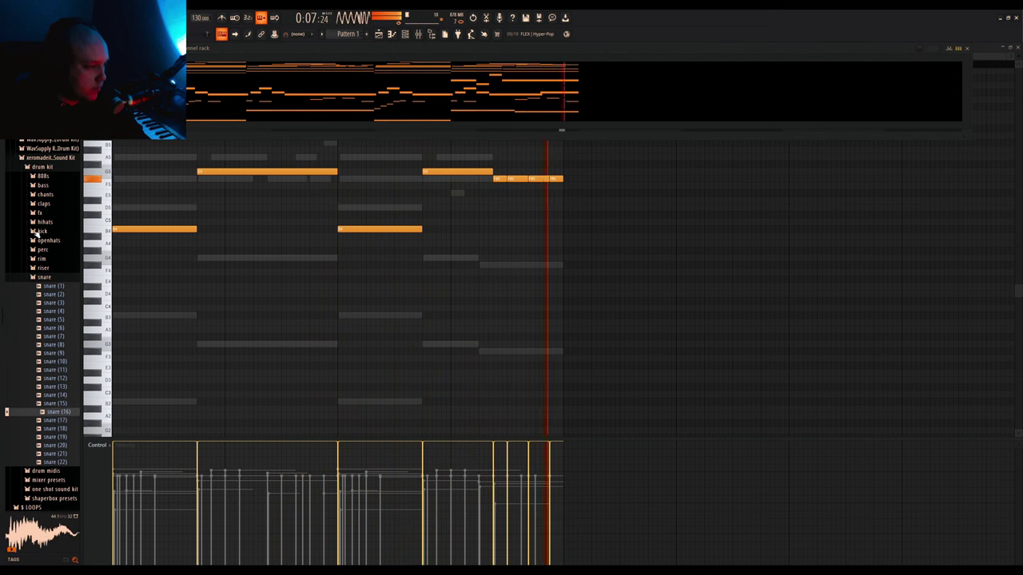
left_click(58, 404)
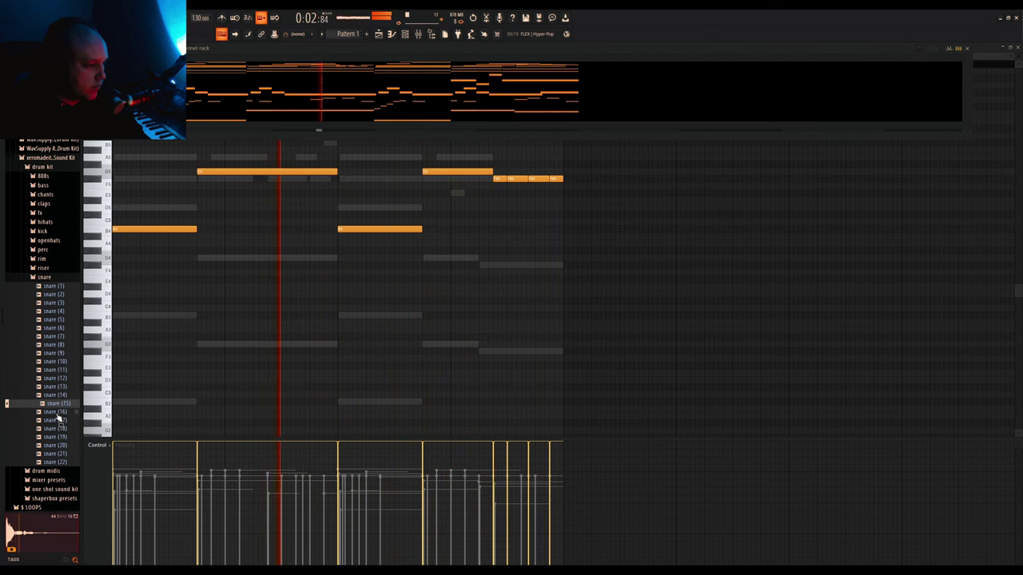
left_click(58, 413)
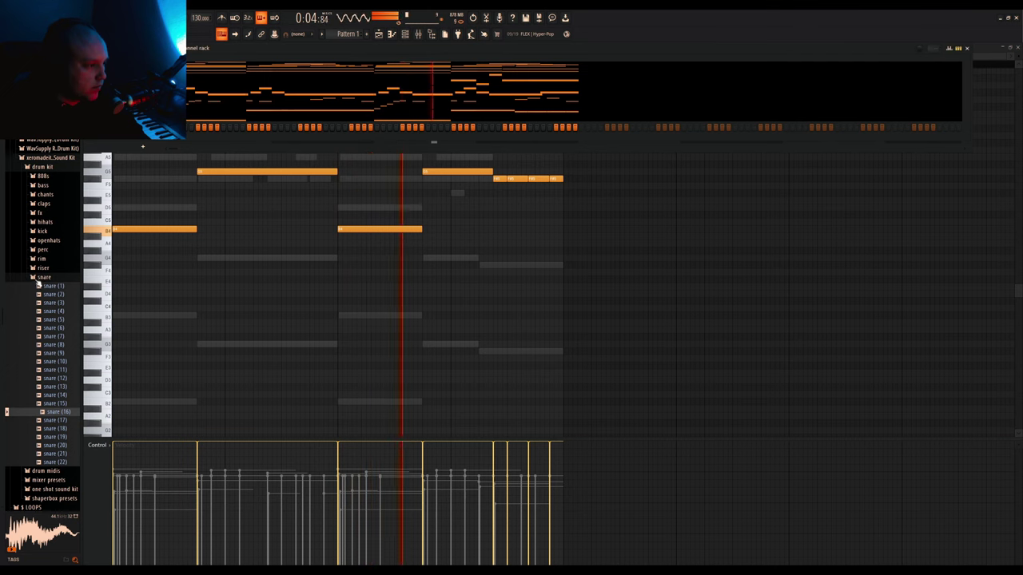
- Load clap (24) and clap (38) as new channels and program snare and clap hits over the first two bars
left_click(39, 280)
left_click(55, 202)
left_click(61, 313)
left_click(59, 364)
left_click(49, 407)
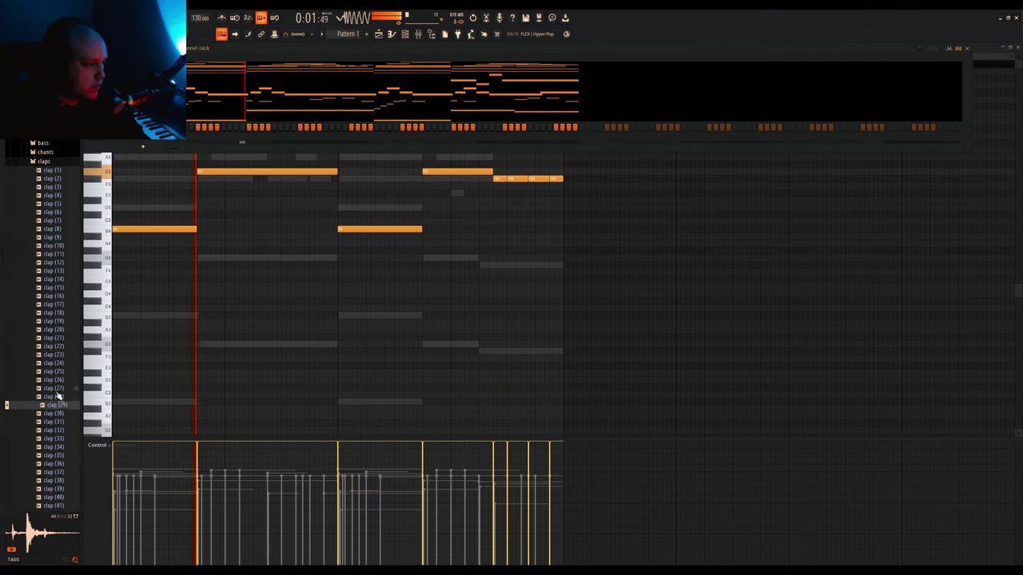
left_click(56, 388)
left_click(56, 380)
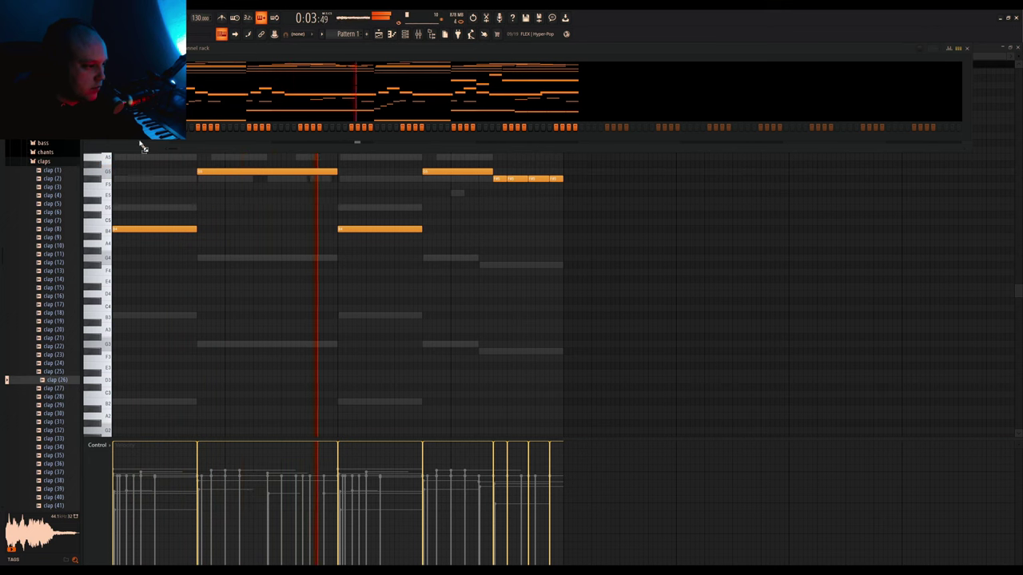
left_click_drag(142, 148, 143, 158)
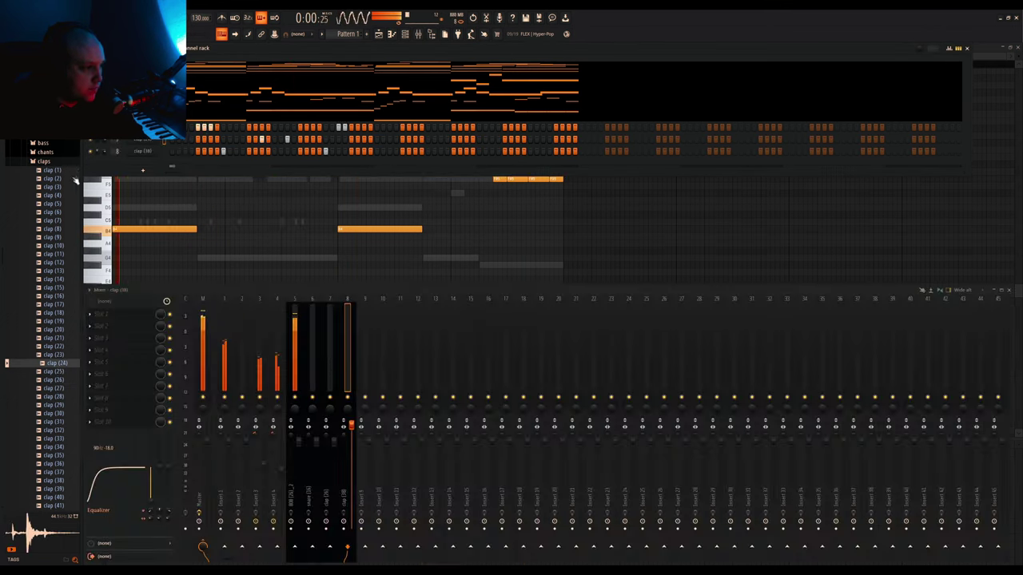
- Audition samples in the drum kit's hihats folder and load hi hat (20) as a new channel
left_click(46, 163)
left_click(48, 182)
left_click(59, 263)
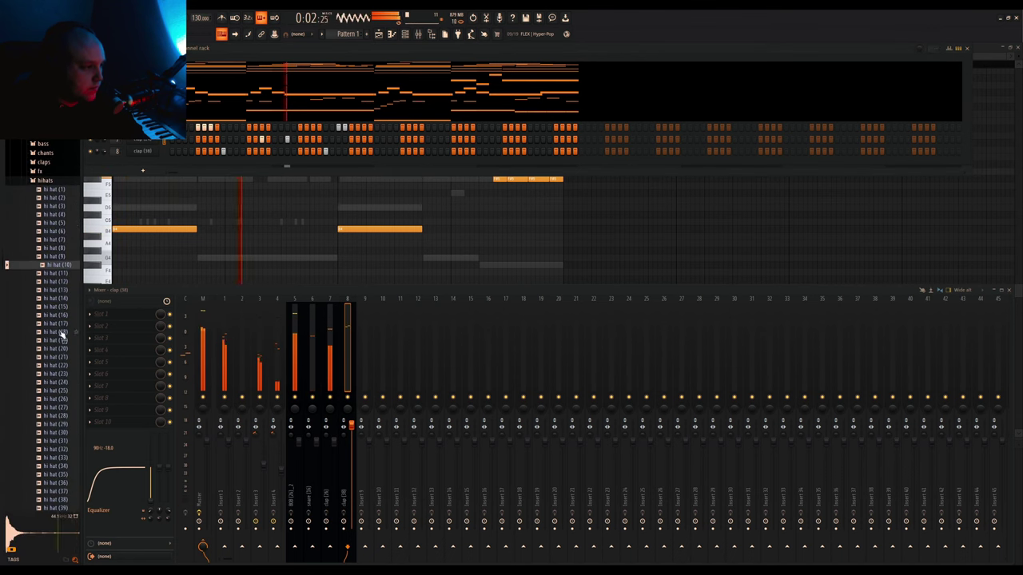
left_click(62, 348)
left_click_drag(62, 349, 148, 163)
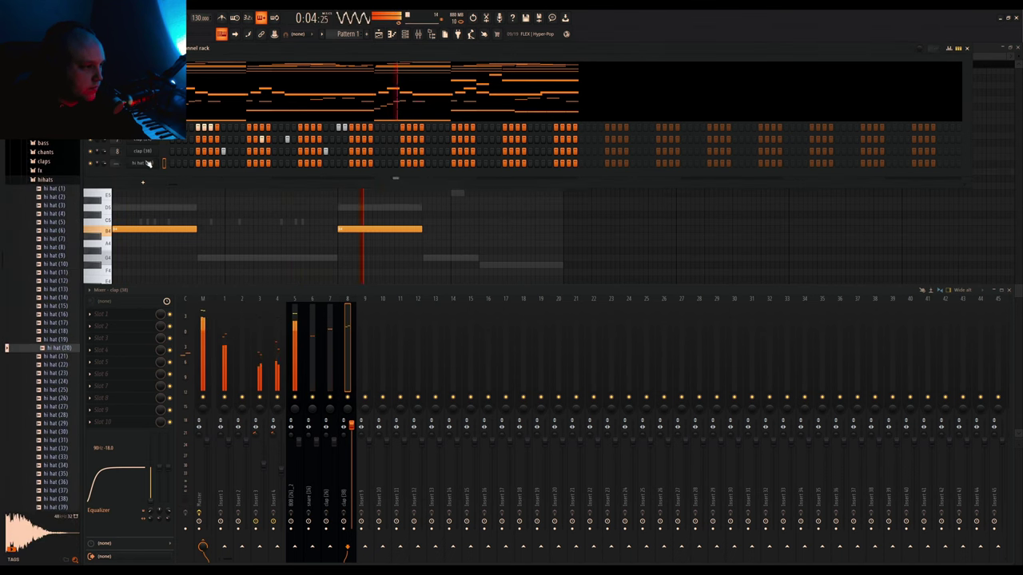
- Write a hi-hat pattern over the first two bars on C5, with a short three-note roll on G4 early in bar 2
key("F7")
key("space")
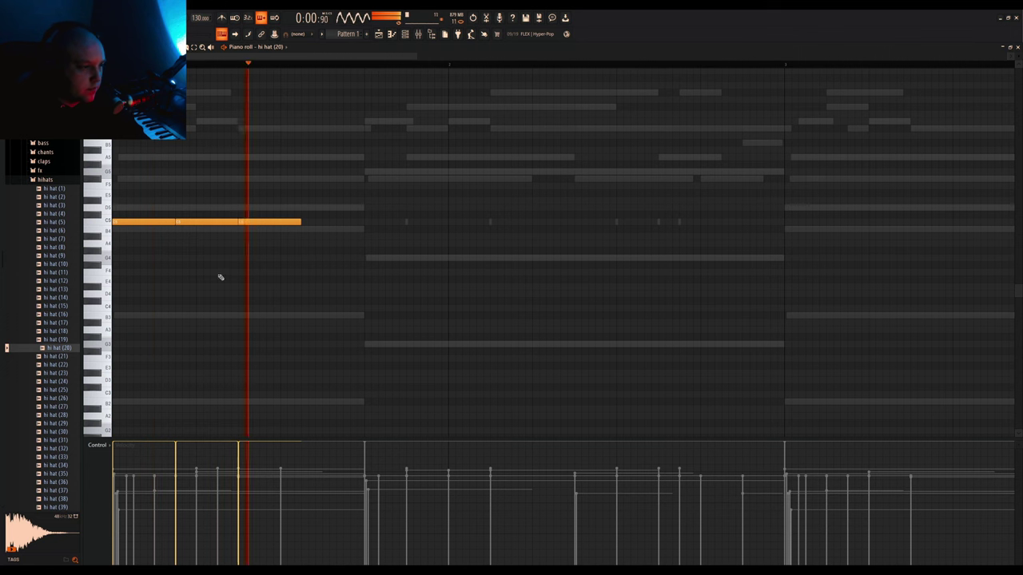
left_click(306, 223)
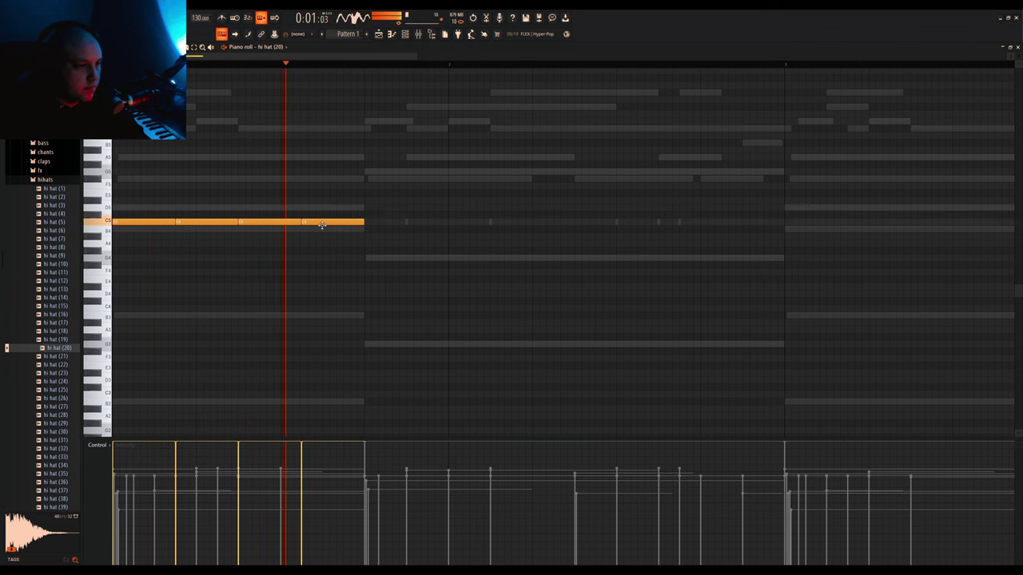
key("space")
key("space")
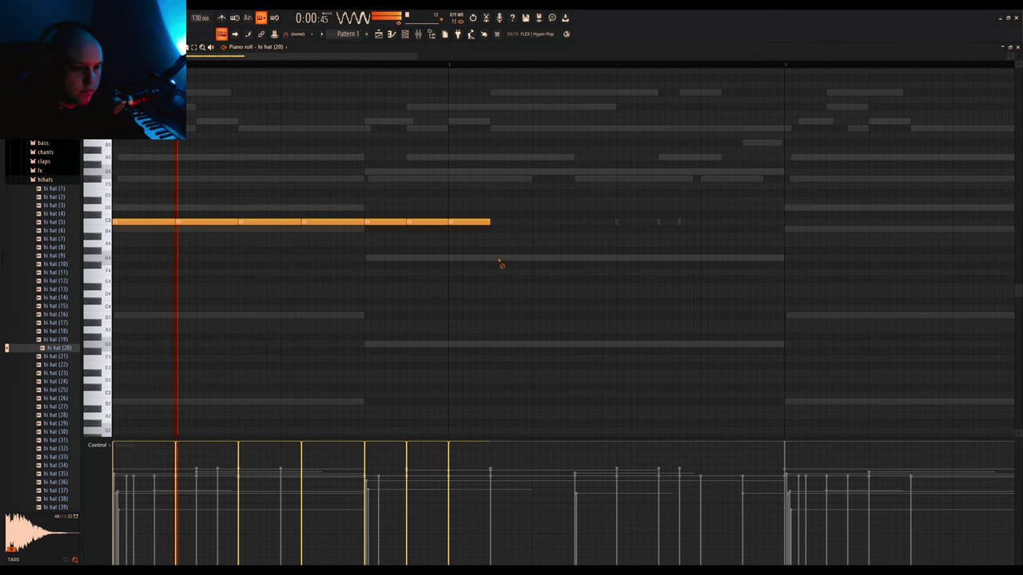
left_click(498, 259)
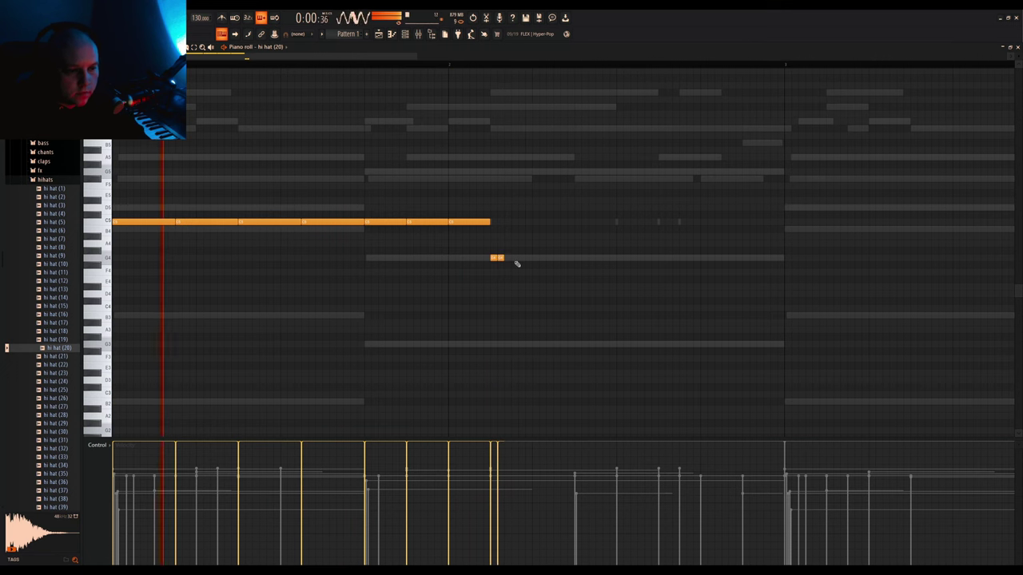
left_click(508, 258)
left_click(577, 223)
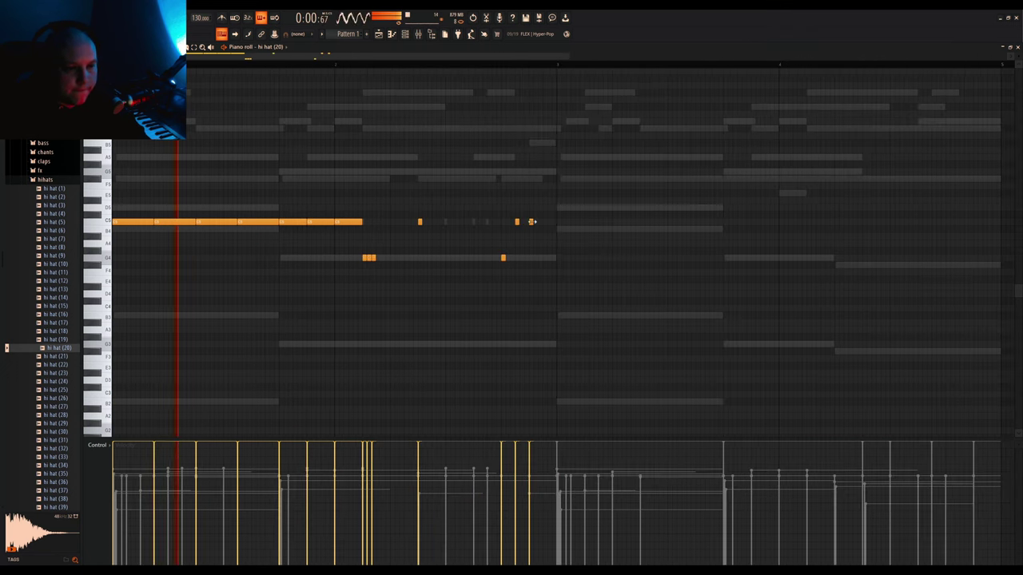
- Lengthen the last hi-hat note to the end of bar 2 and duplicate the pattern into bars 3 and 4
left_click_drag(536, 223, 558, 226)
key("ctrl+b")
scroll(479, 313, "down", 4)
key("ctrl+d")
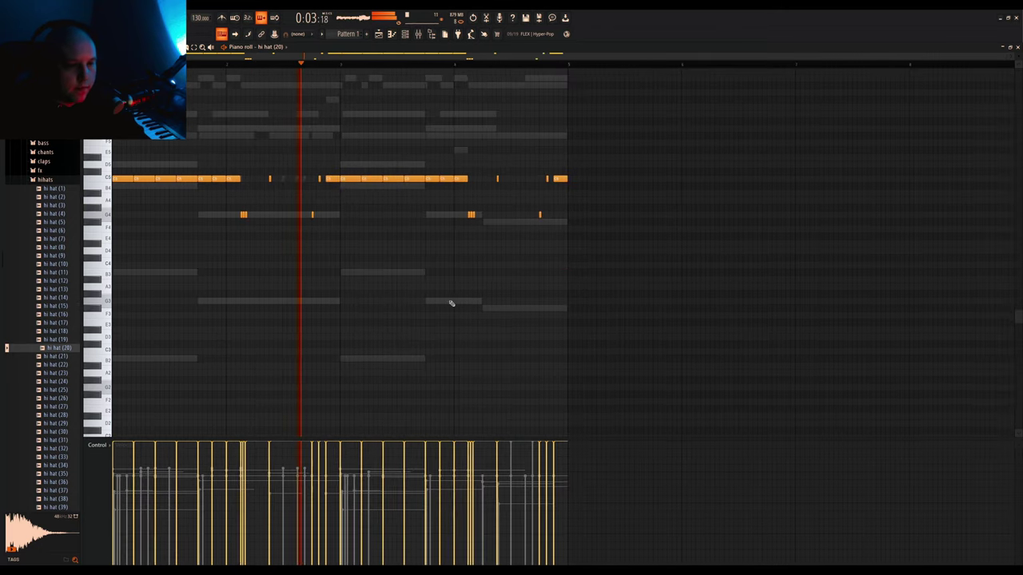
- Transpose all hi-hat notes down two semitones and lower their velocity
key("shift+Down")
key("shift+Down")
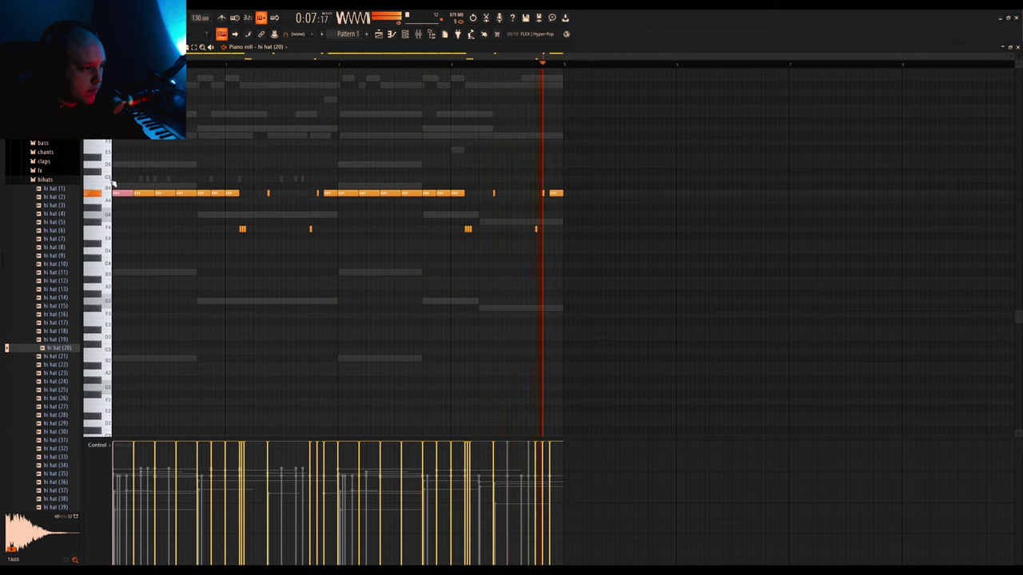
key("ctrl+a")
key("ctrl+d")
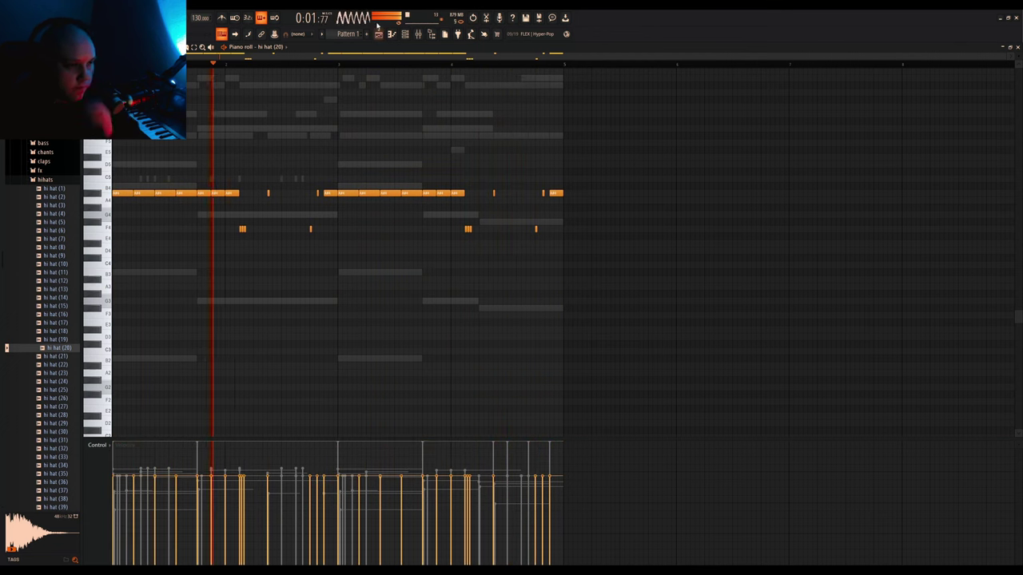
- Duplicate the first two bars of the clap (38) and clap (24) patterns into bars 3 and 4
key("F6")
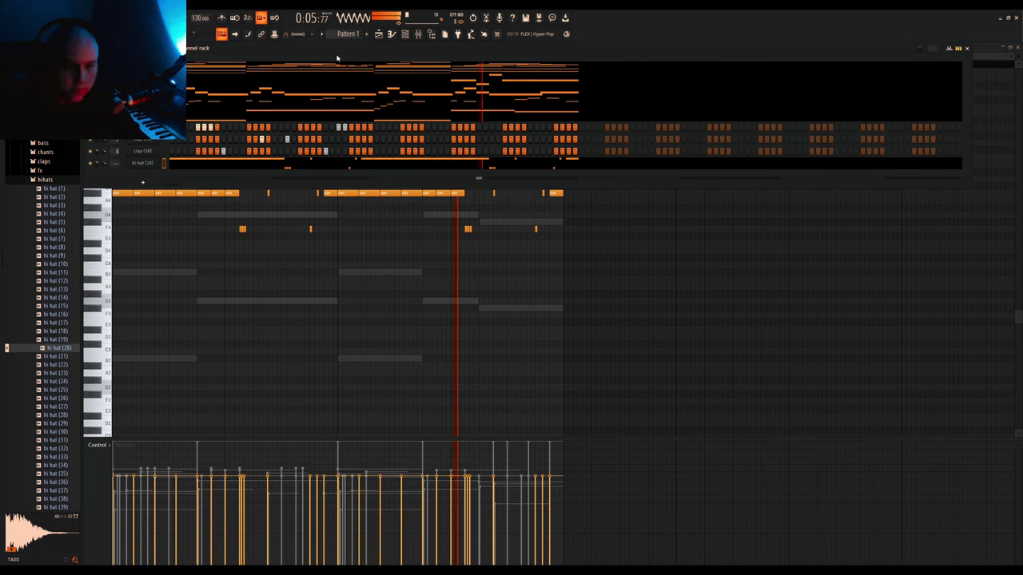
left_click(164, 151)
key("F7")
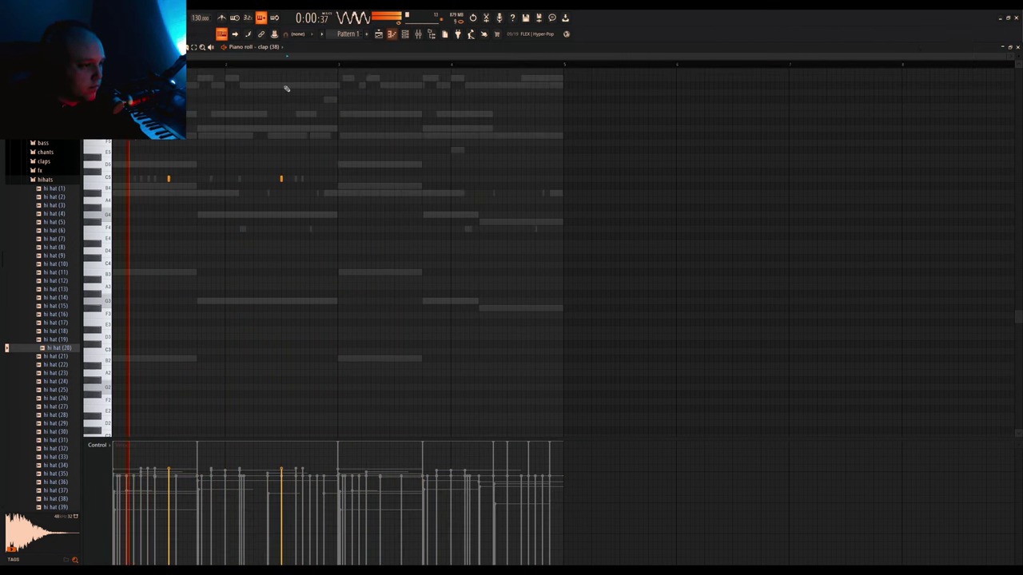
left_click_drag(344, 67, 119, 66)
key("ctrl+b")
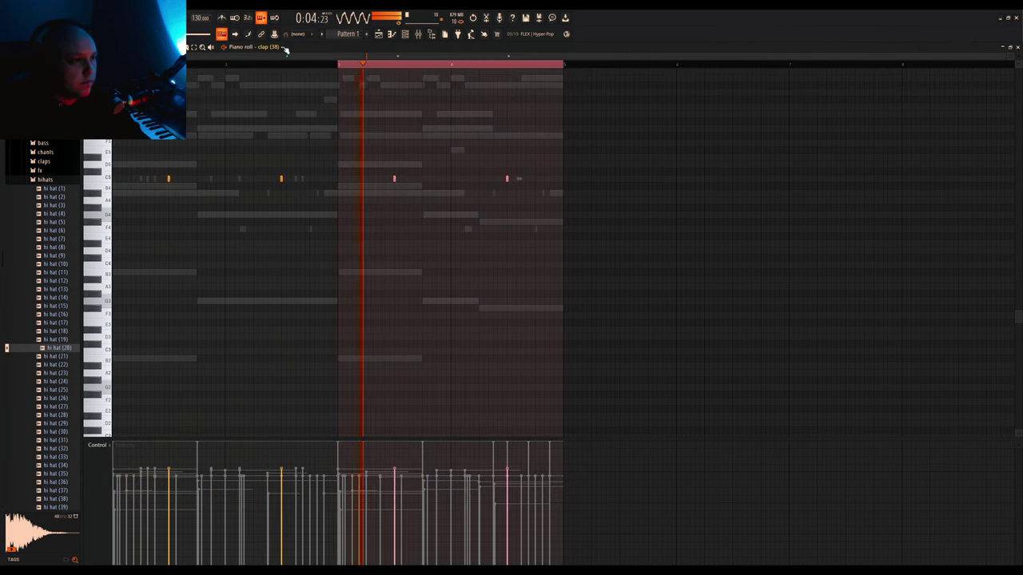
scroll(285, 49, "up", 1)
scroll(286, 49, "down", 2)
left_click_drag(563, 66, 120, 66)
key("ctrl+b")
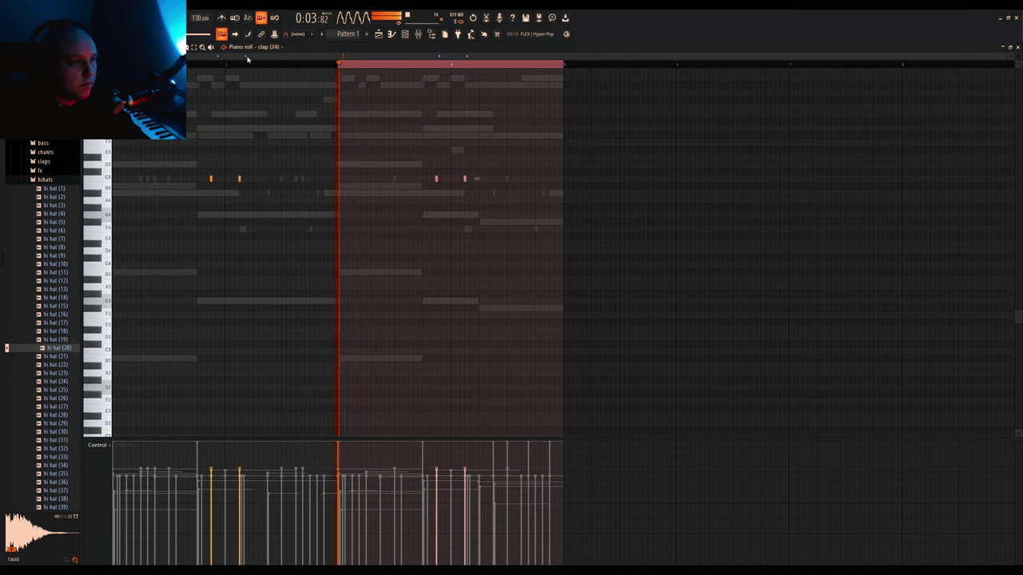
- Duplicate the two-bar snare (16) pattern into bars 3 and 4 and clear the time selection
scroll(260, 50, "down", 1)
left_click_drag(562, 65, 120, 65)
key("ctrl+b")
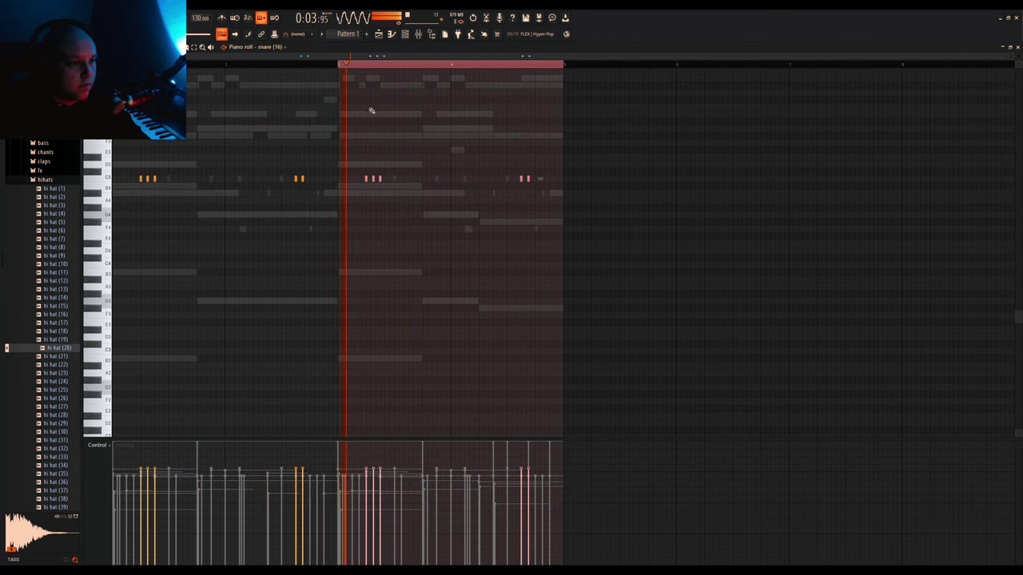
right_click(456, 67)
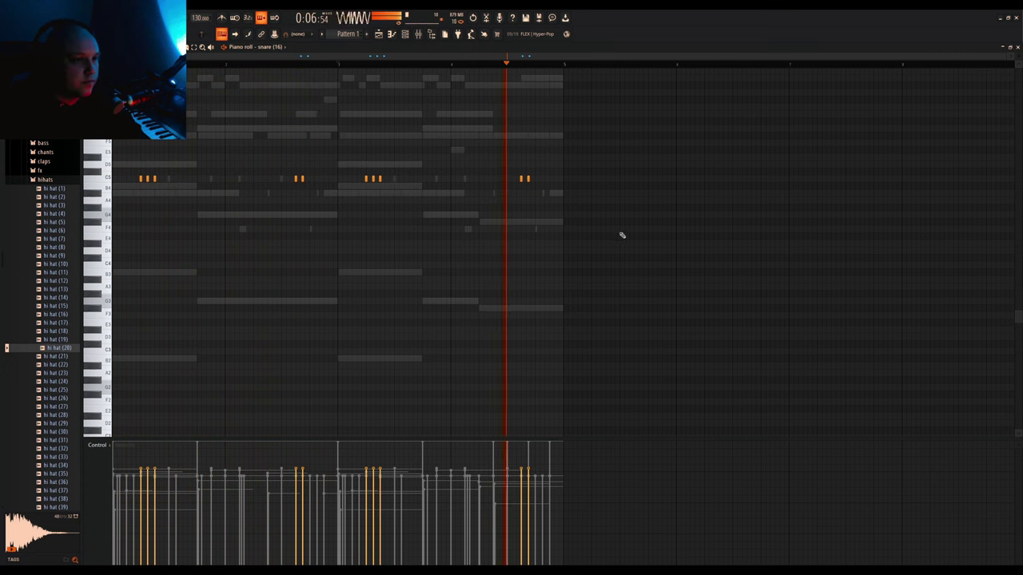
- Audition more 808 samples, load 808 (41) as a new channel and move the two G5 bass notes from 808 (26) to it
key("F9")
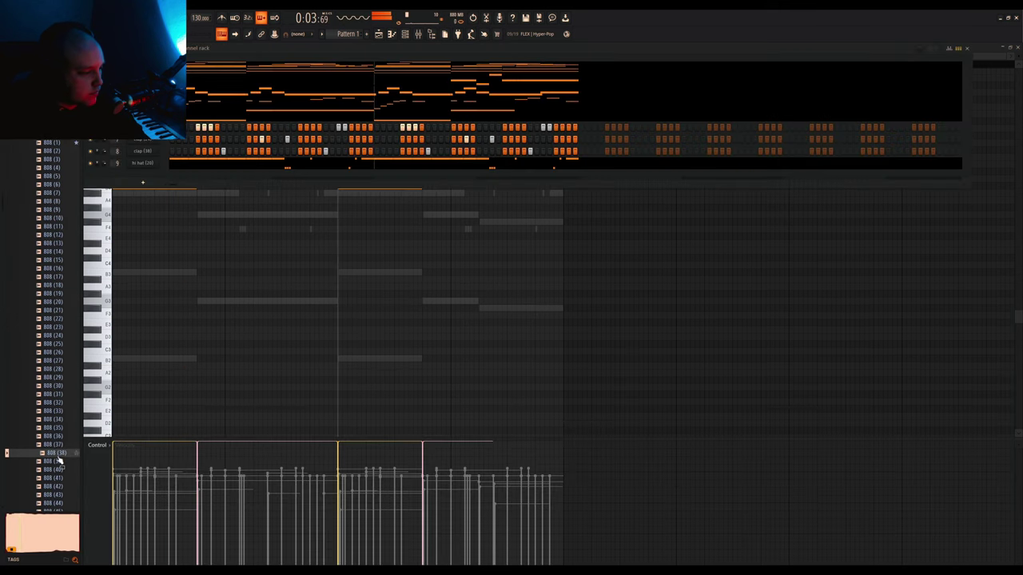
left_click(57, 461)
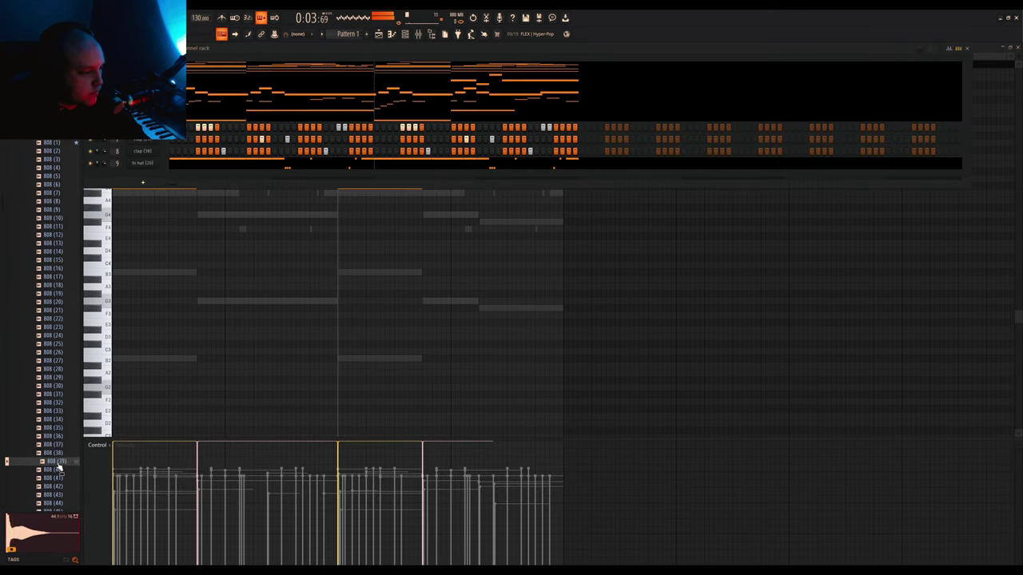
left_click(61, 470)
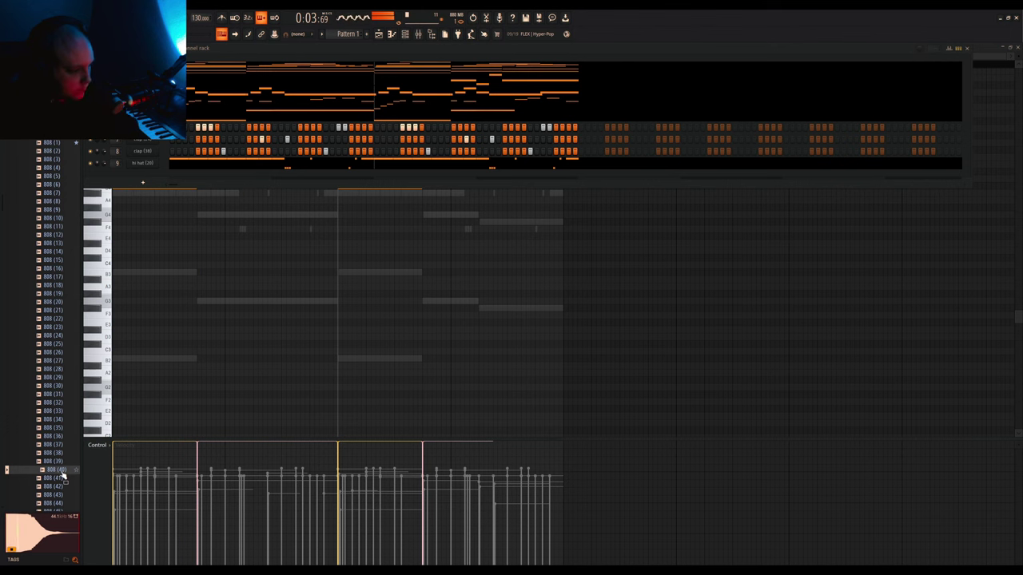
left_click(56, 478)
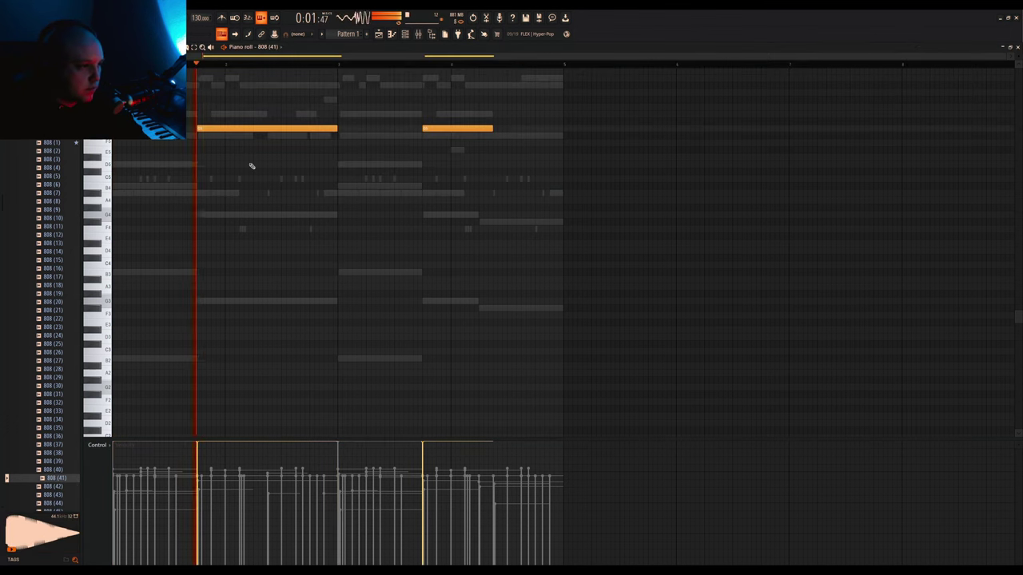
left_click(405, 34)
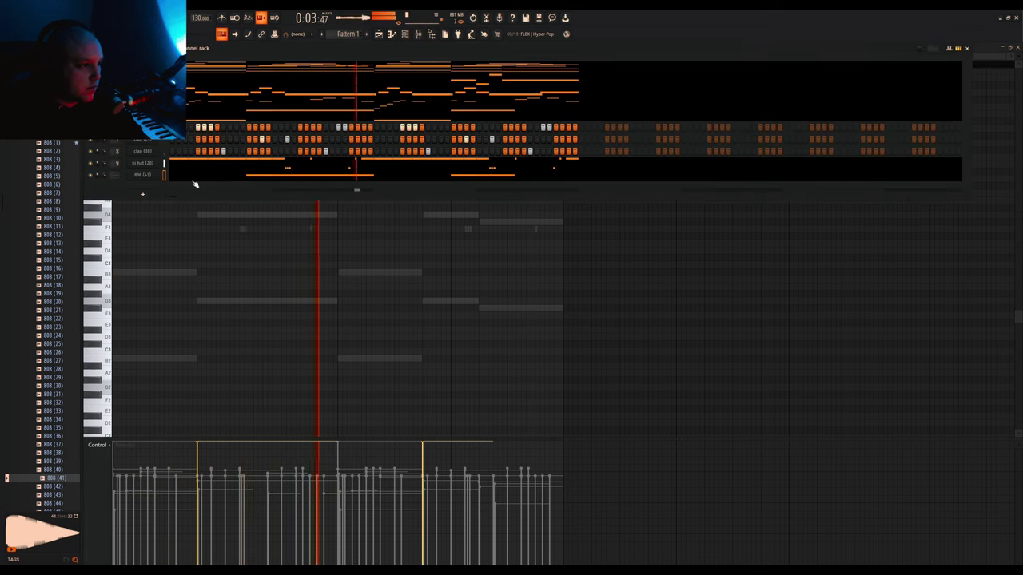
left_click(224, 162)
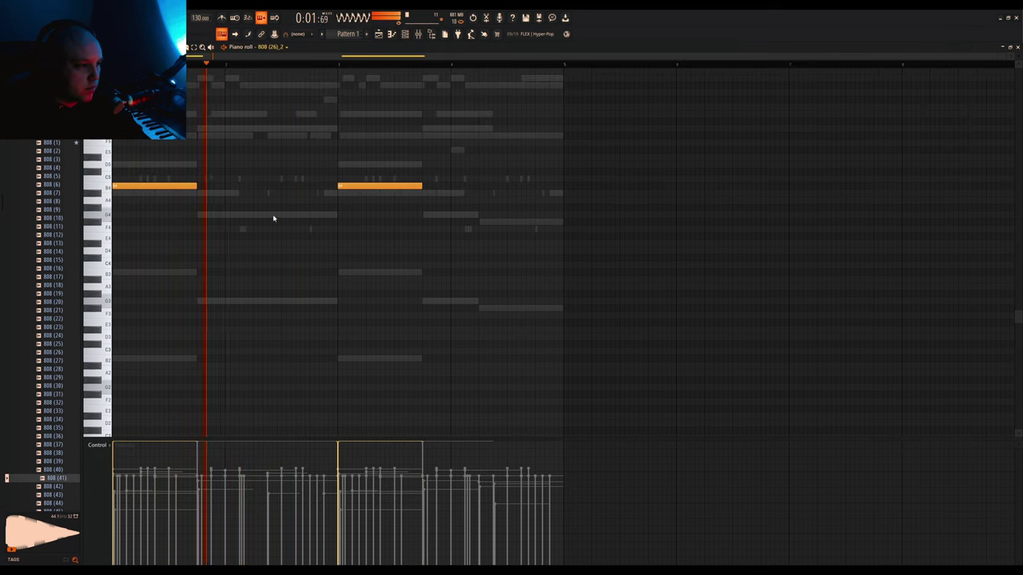
- Set up an 808 (61) channel and place overlapping G5 and G4 bass notes at the end of bar 2
key("Down")
left_click_drag(235, 213, 296, 157)
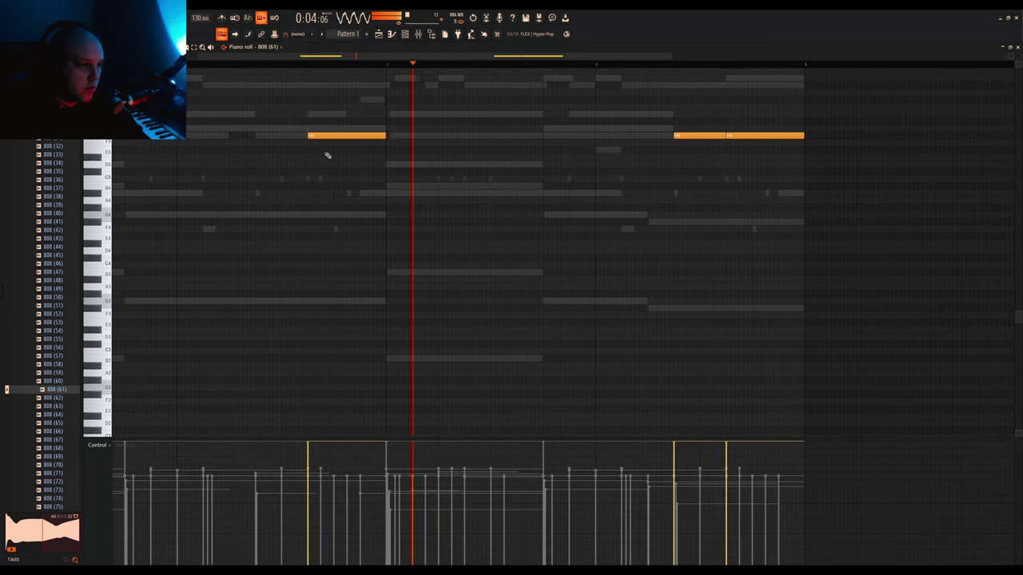
key("Delete")
key("space")
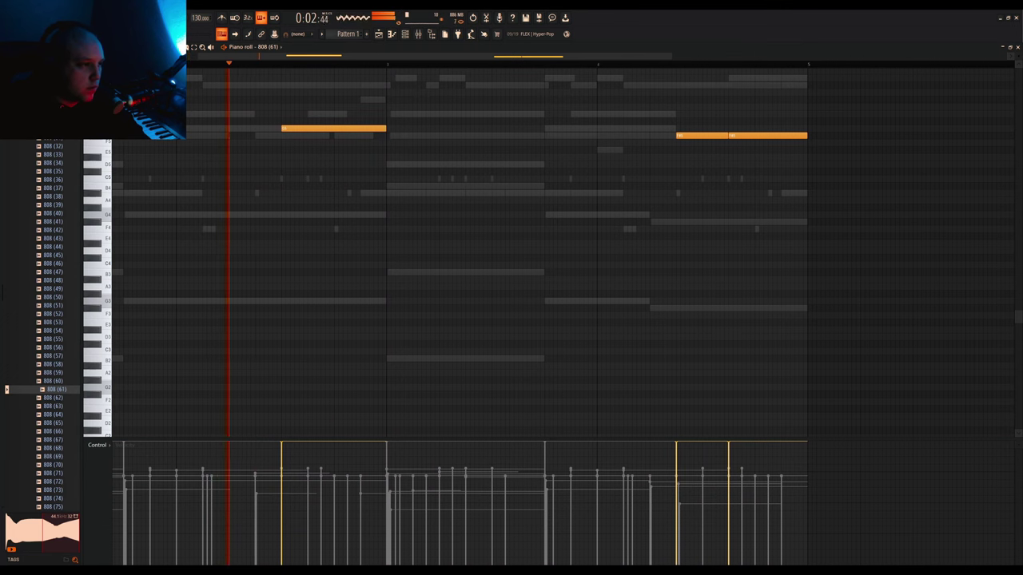
left_click(334, 214)
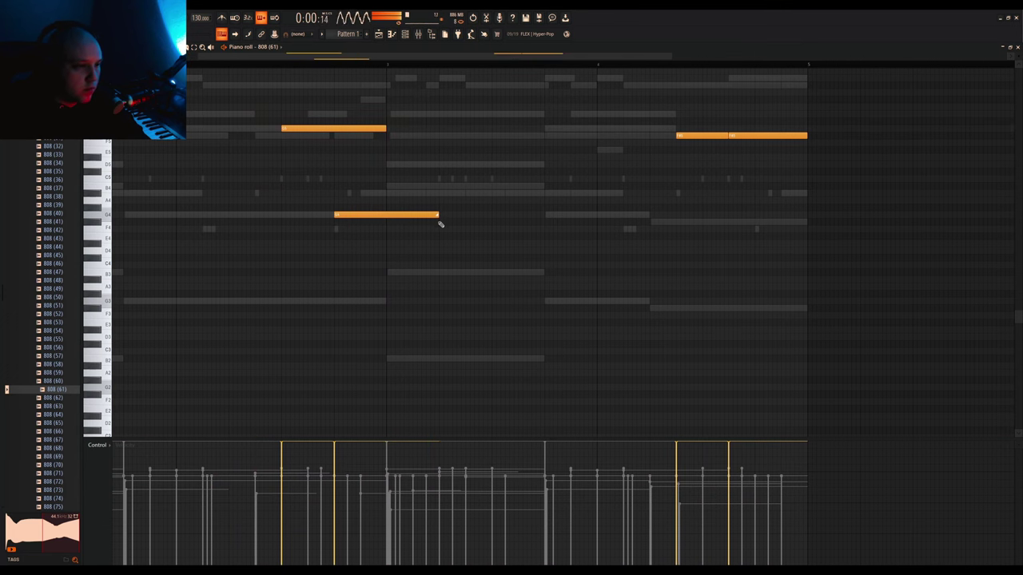
scroll(327, 277, "down", 3)
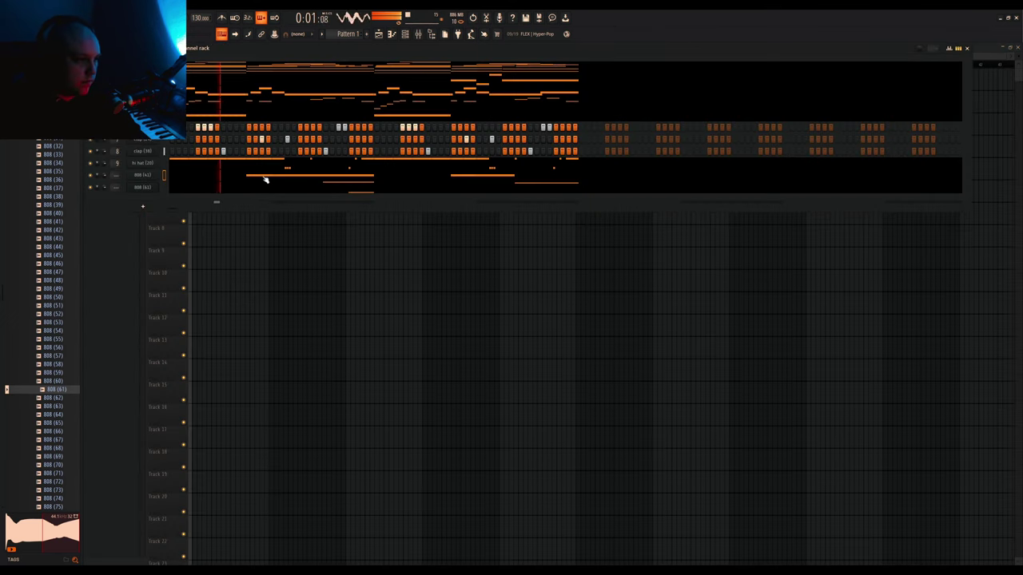
- Shorten the long bar 2 note in 808 (41) and trim the low 808 (61) note to the end of bar 2
left_click(265, 179)
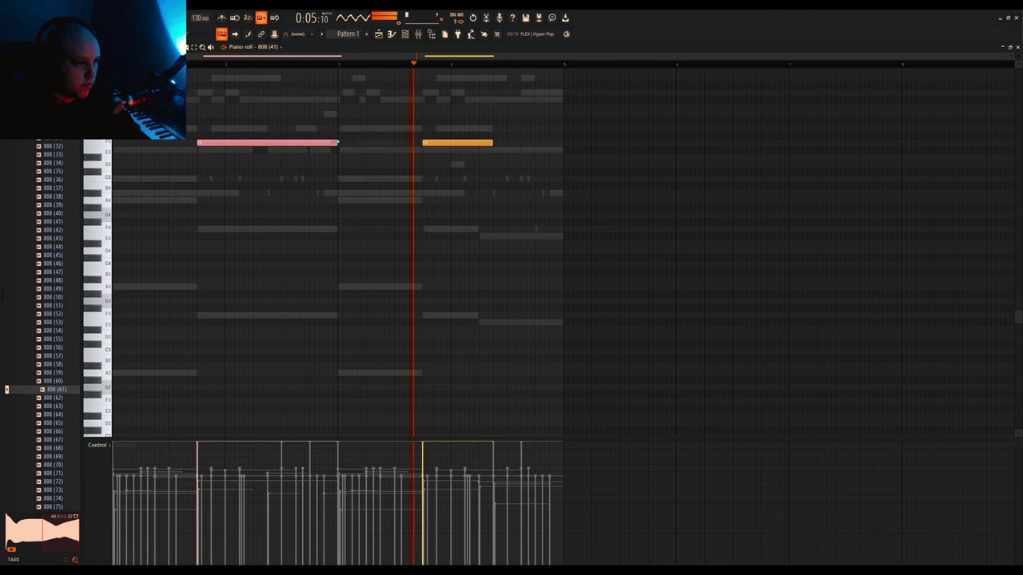
left_click_drag(336, 142, 280, 154)
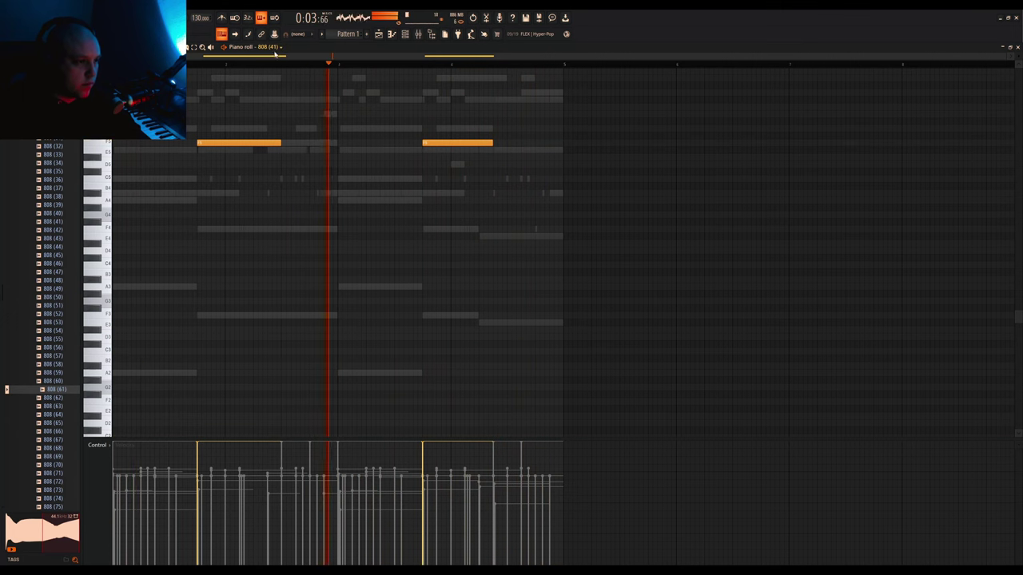
right_click(321, 229)
right_click(322, 230)
scroll(551, 185, "up", 4)
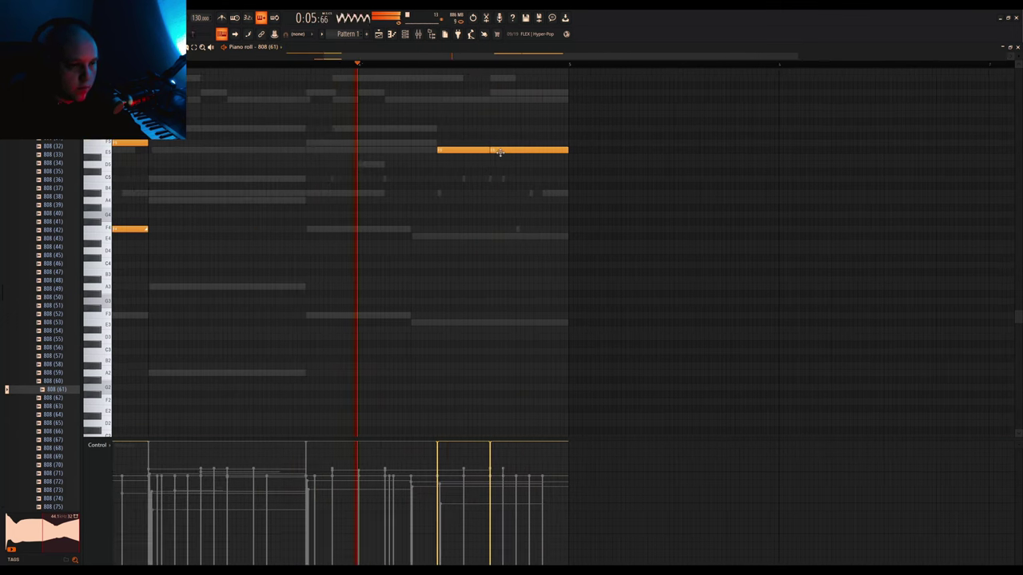
mouse_move(139, 231)
left_mouse_down()
mouse_move(293, 231)
mouse_move(149, 231)
left_mouse_up()
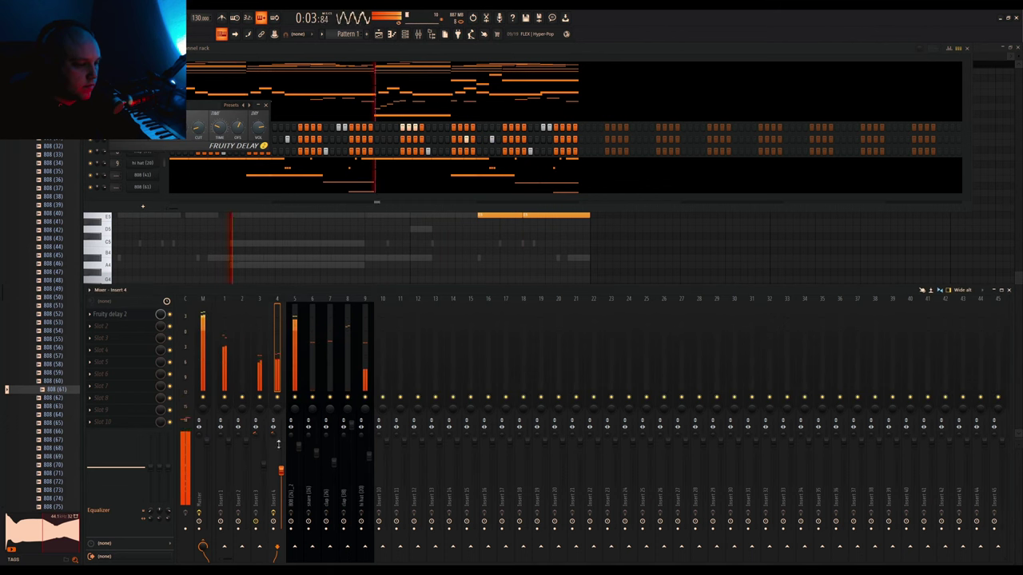
- Lower the mixer level of Insert 4 slightly and close its Fruity Delay 2 window
left_click_drag(279, 473, 279, 485)
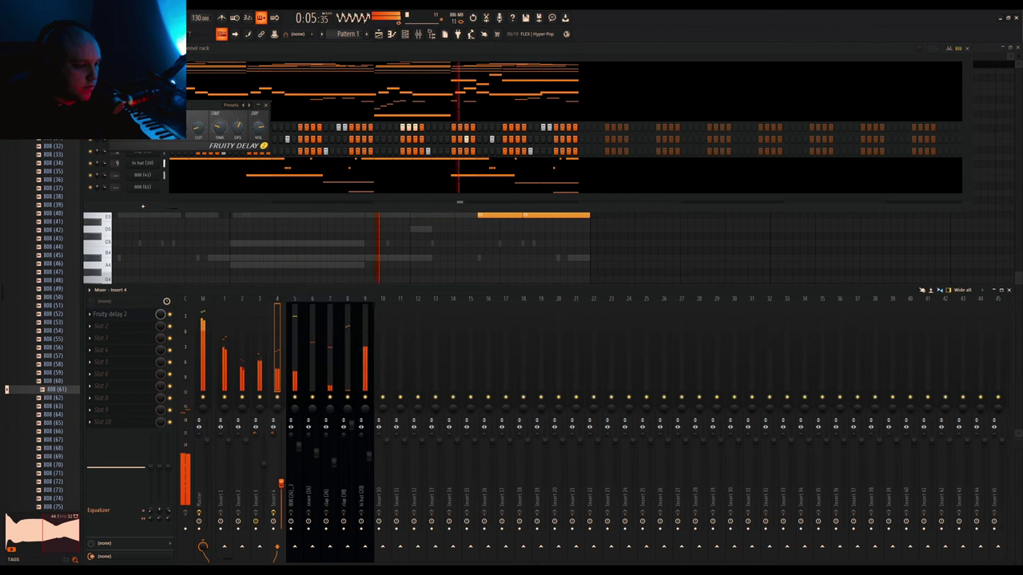
left_click(291, 364)
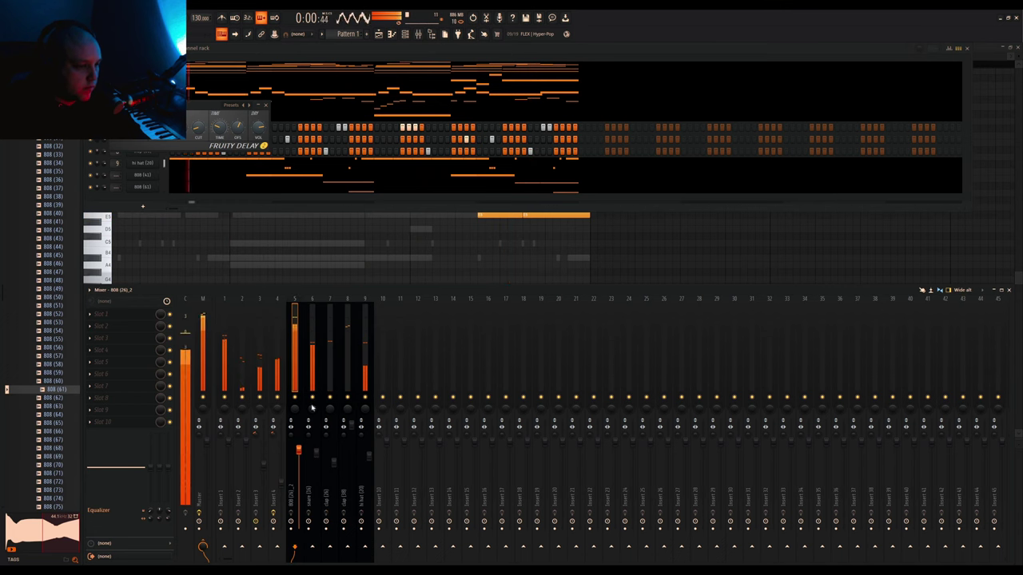
left_click(265, 105)
left_click(362, 191)
left_click(363, 191)
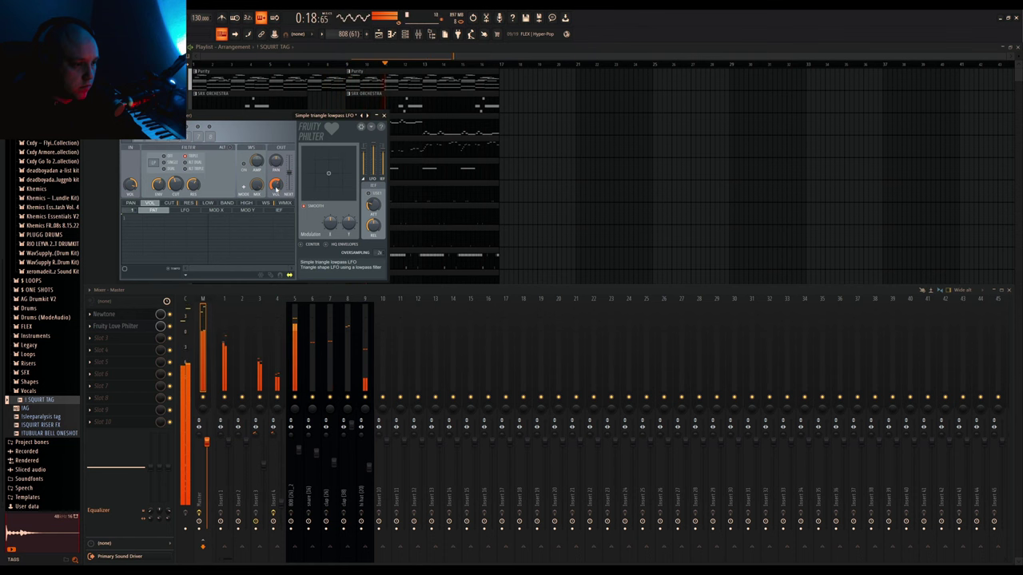
- Close the Fruity Love Philter window and lower the last point of the Love Philter mix level automation to its minimum
left_click(384, 116)
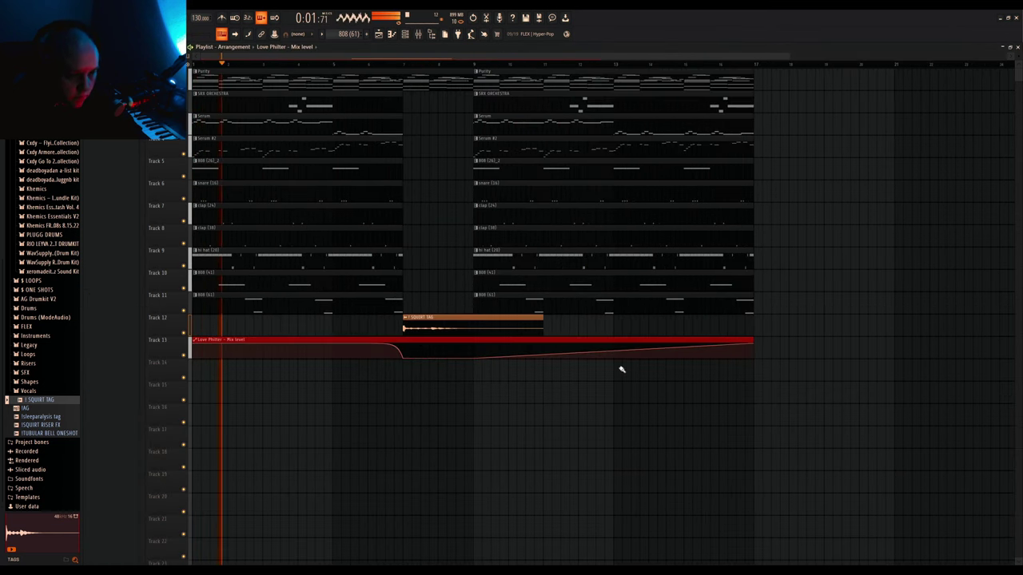
left_click_drag(753, 343, 753, 361)
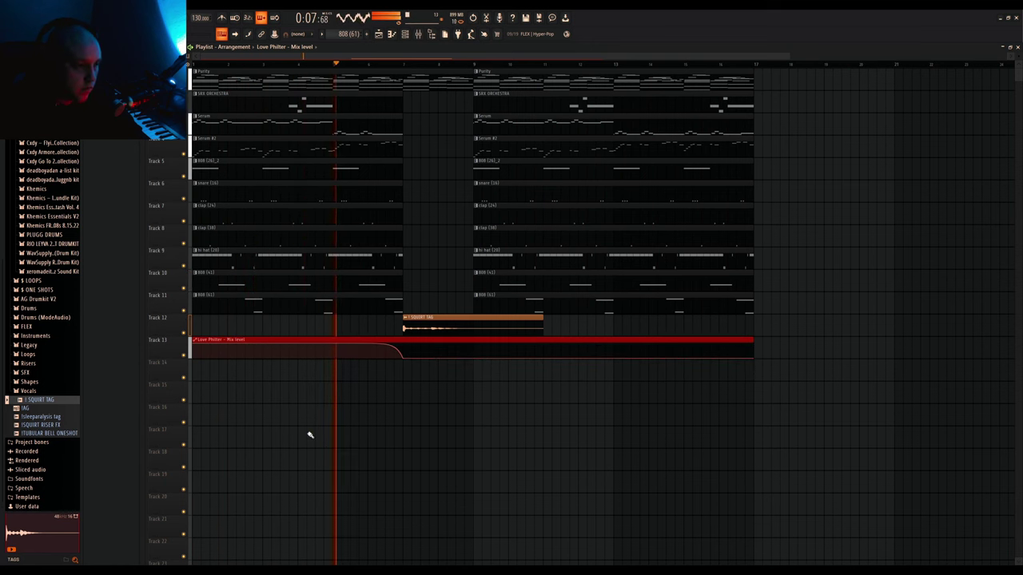
scroll(310, 435, "down", 1, "ctrl")
scroll(311, 436, "down", 1, "ctrl")
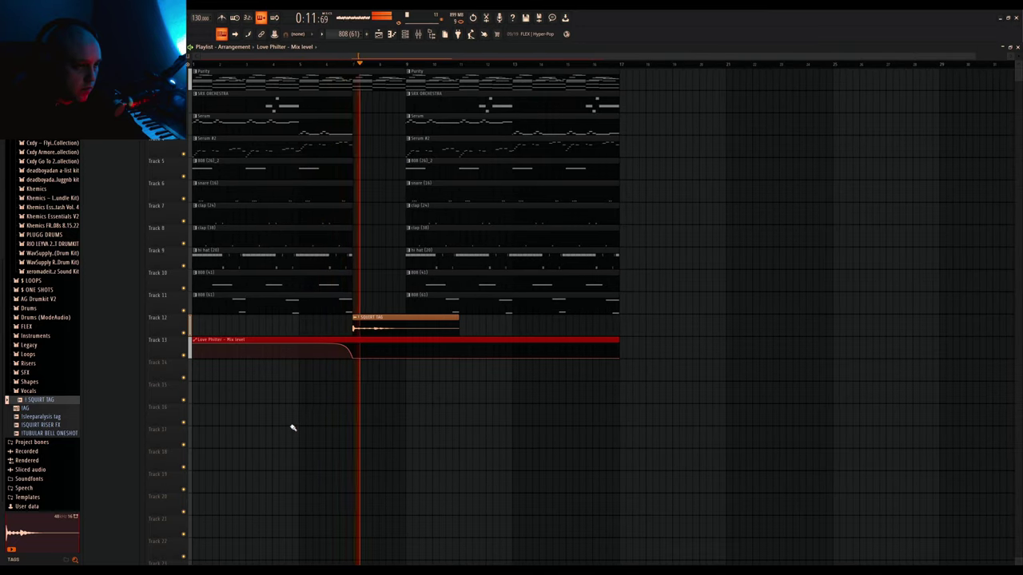
scroll(294, 427, "down", 1, "ctrl")
- Add Fruity Parametric EQ 2 to mixer Insert 1 with a low cut on band 1 and a slight dip on band 2
key("F9")
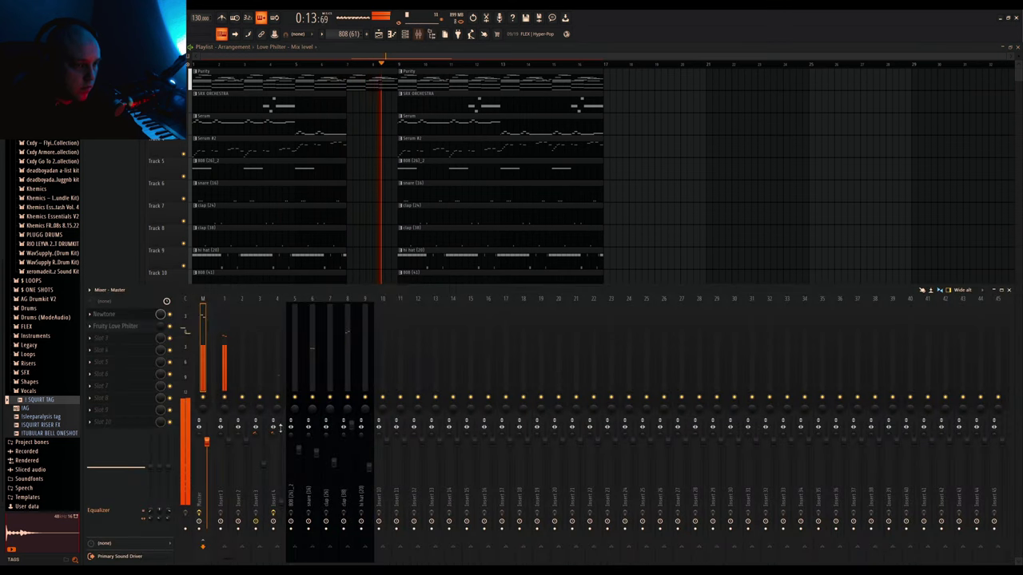
left_click(220, 352)
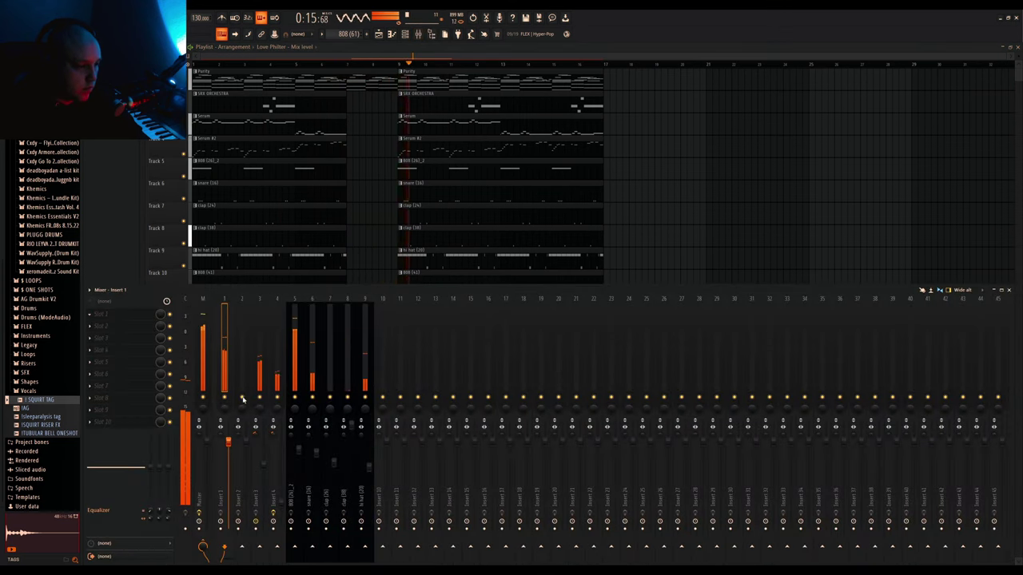
key("ctrl+e")
left_click_drag(352, 193, 351, 243)
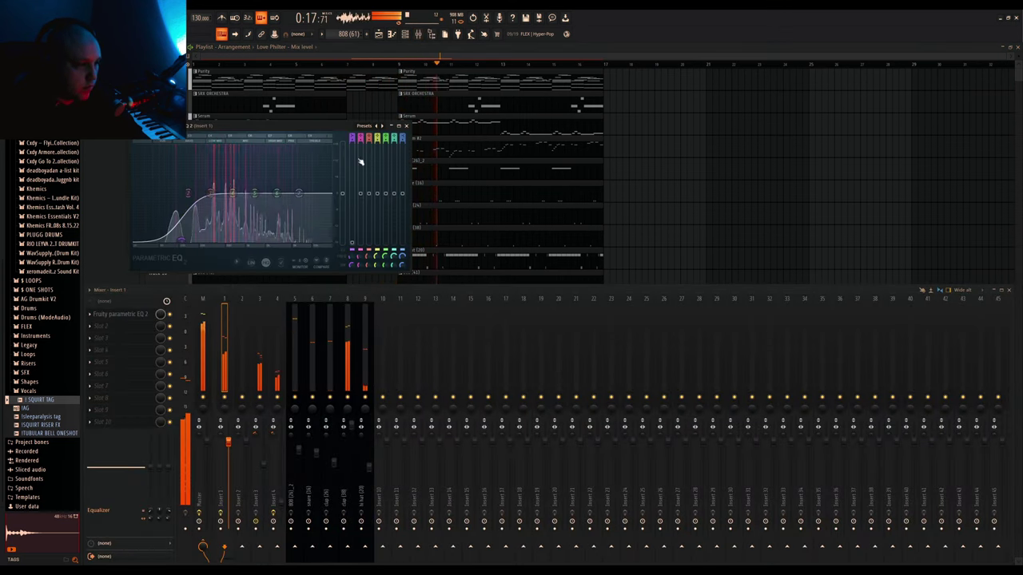
left_click_drag(351, 138, 344, 162)
left_click_drag(188, 193, 148, 241)
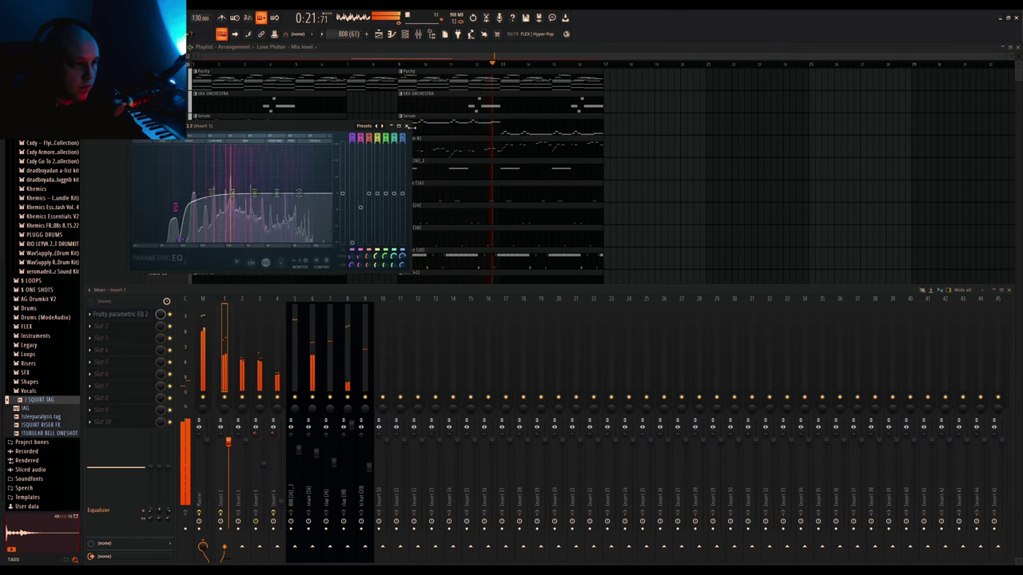
left_click(407, 127)
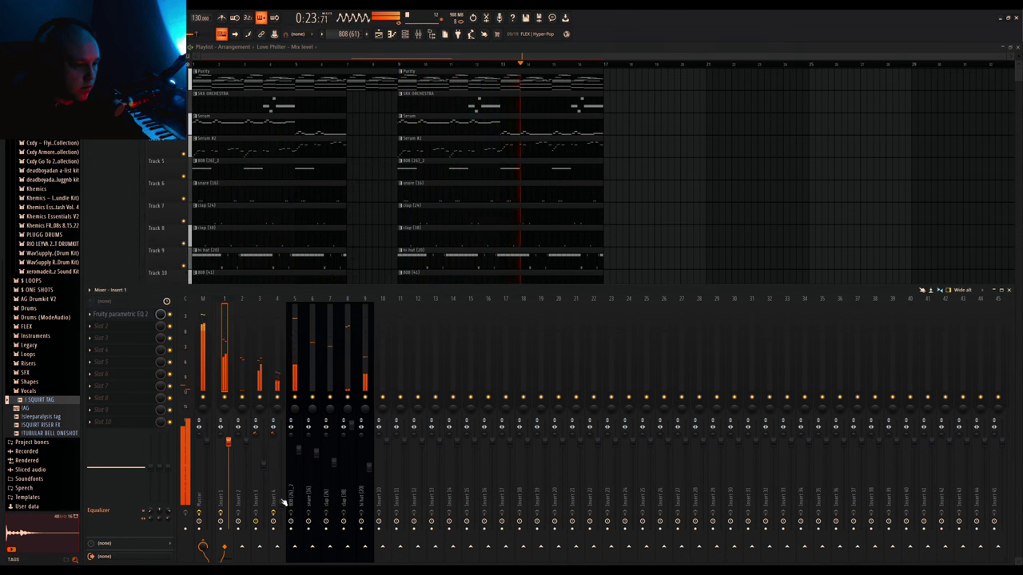
key("F9")
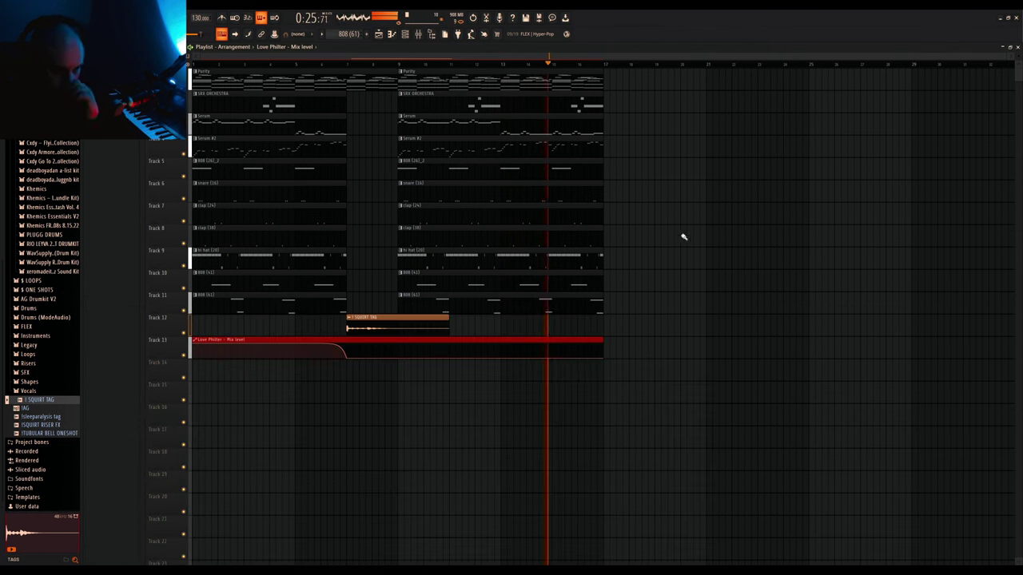
- Duplicate the clips of bars 9 to 16 into bars 17 to 24 and remove the copied Serum #2 clip
left_click_drag(445, 69, 595, 314)
key("ctrl+b")
right_click(634, 151)
left_click(563, 378, "ctrl")
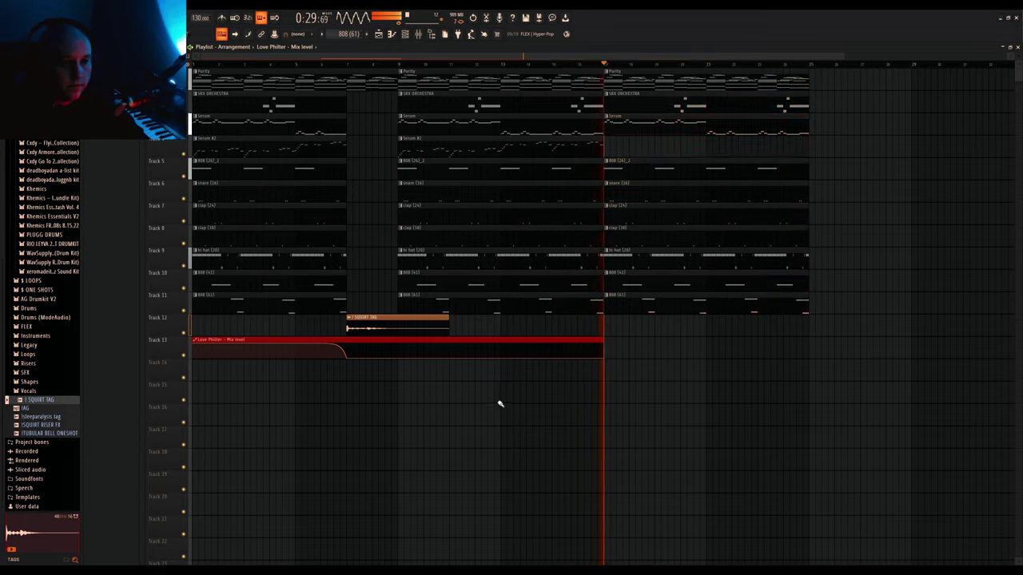
- Remove the Serum clip from bars 9 to 16 and restart playback from the beginning of the arrangement
scroll(479, 408, "down", 1)
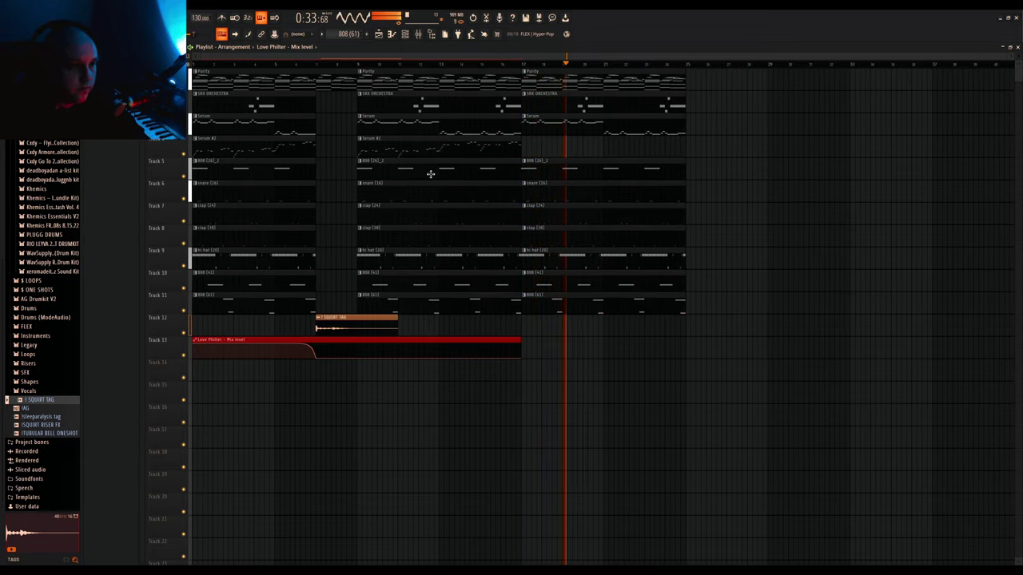
left_click(445, 130)
key("space")
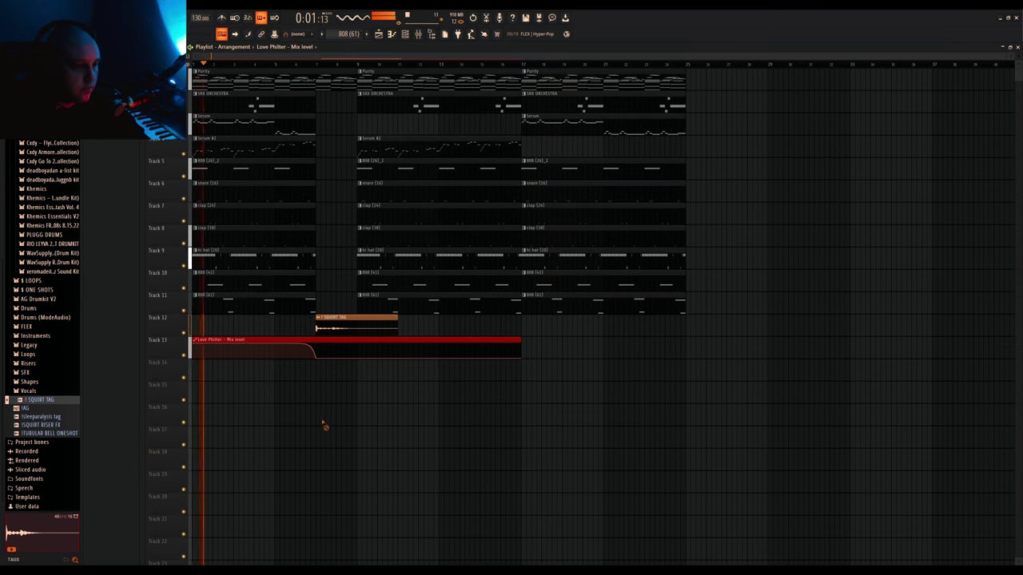
- Play the transition into bar 7 and trim the first hi hat (20) clip to end one beat before it
scroll(272, 427, "up", 3)
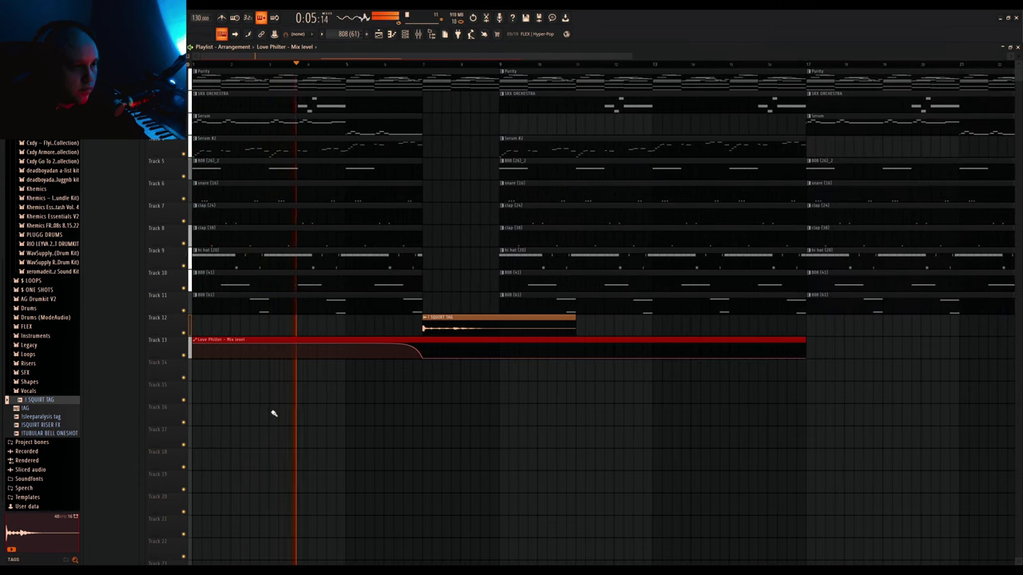
scroll(271, 413, "down", 4)
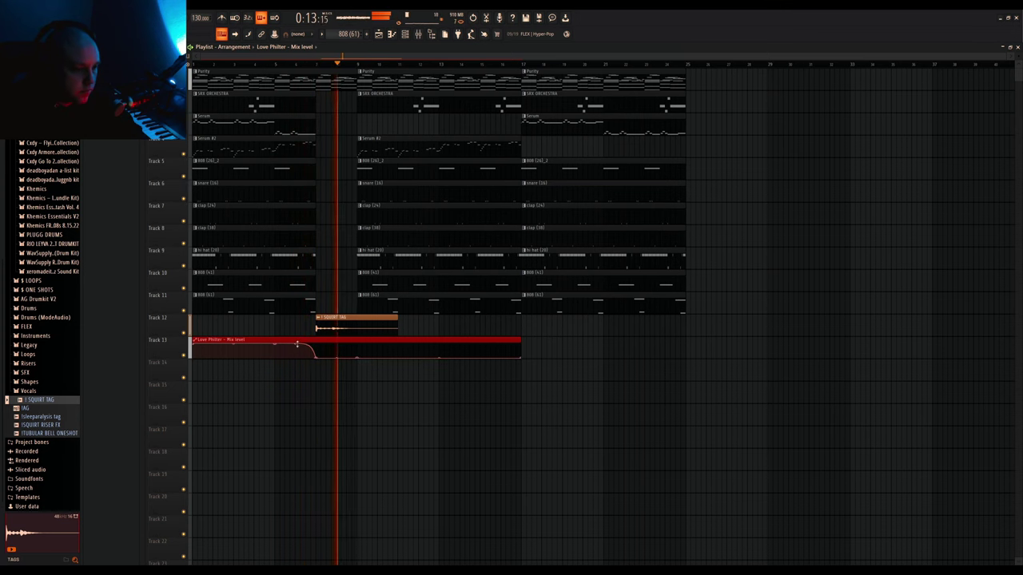
scroll(297, 373, "up", 4)
scroll(295, 374, "up", 3)
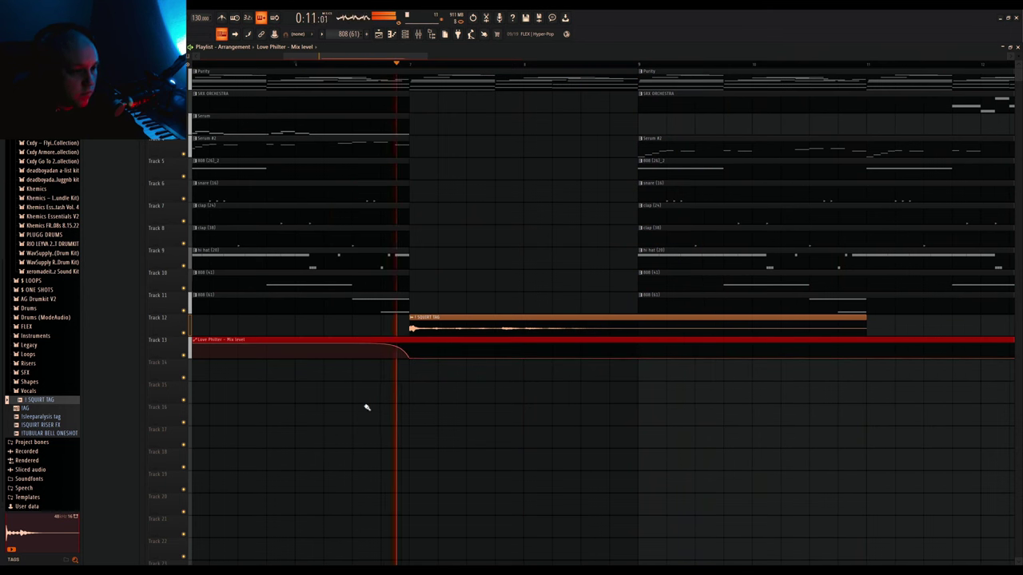
key("space")
key("space")
left_click_drag(407, 258, 382, 256)
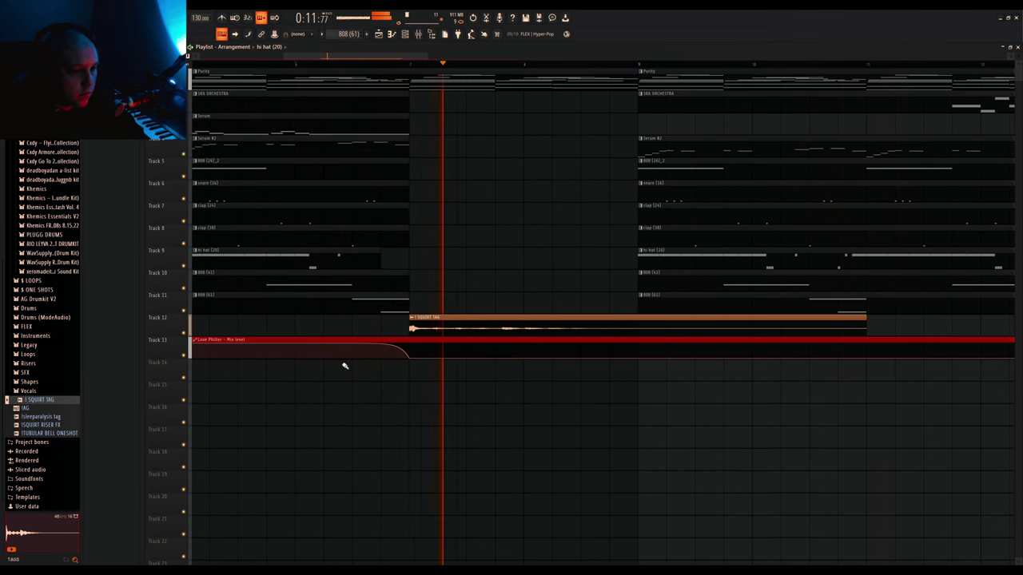
scroll(328, 400, "down", 3)
scroll(315, 426, "down", 2)
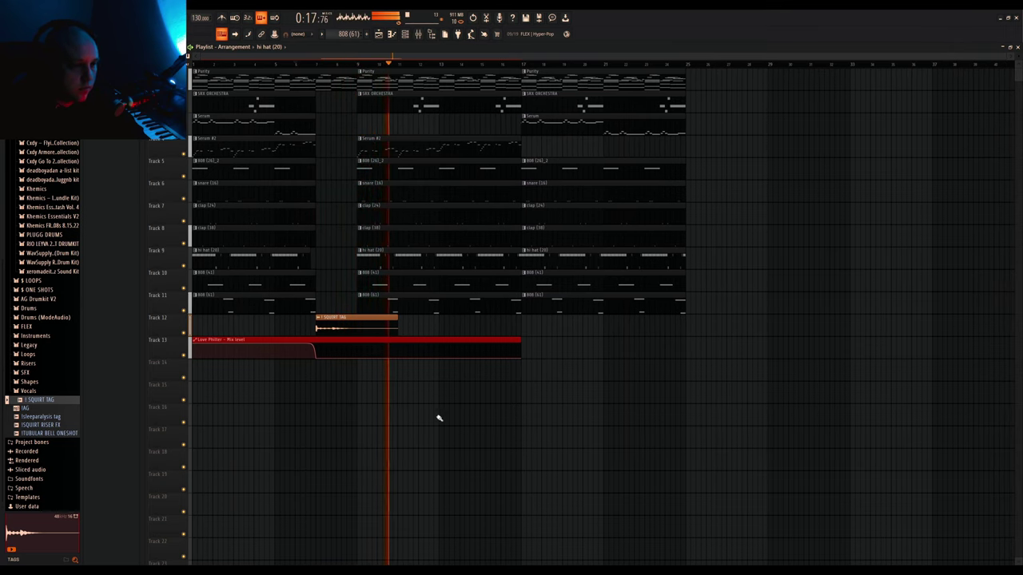
- Duplicate the clips of bars 17 to 24 into bars 25 to 32 and remove the copied SRX Orchestra and Serum clips
scroll(438, 418, "up", 3)
scroll(415, 404, "down", 3)
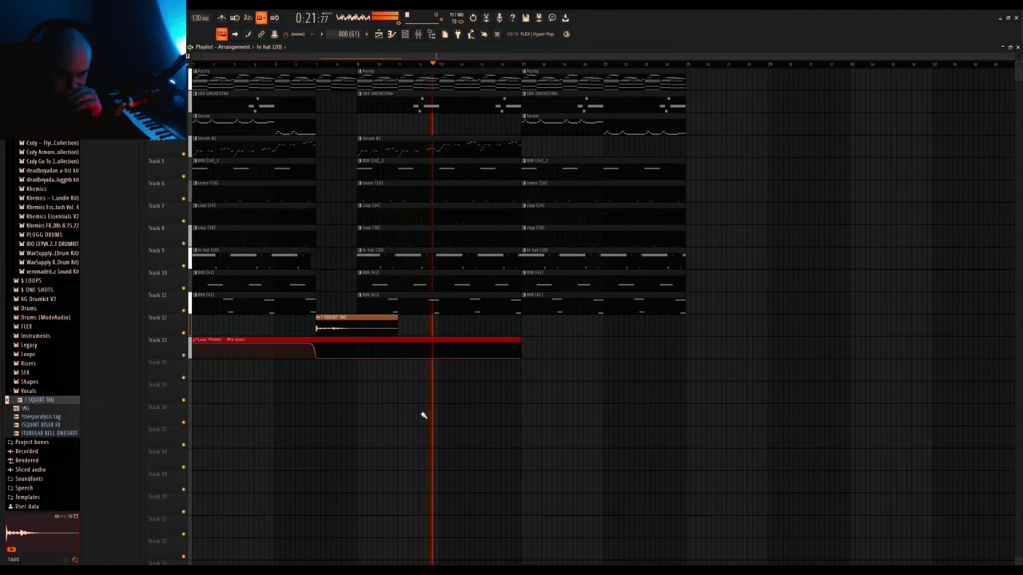
left_click_drag(573, 77, 644, 363)
key("ctrl+b")
scroll(609, 395, "down", 2)
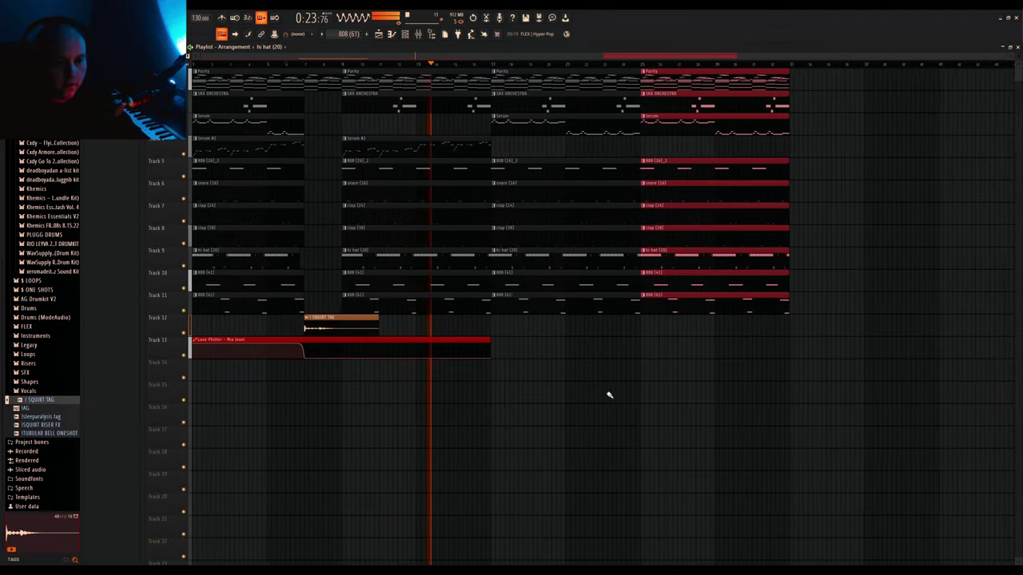
left_click(683, 403, "ctrl")
scroll(684, 403, "up", 3)
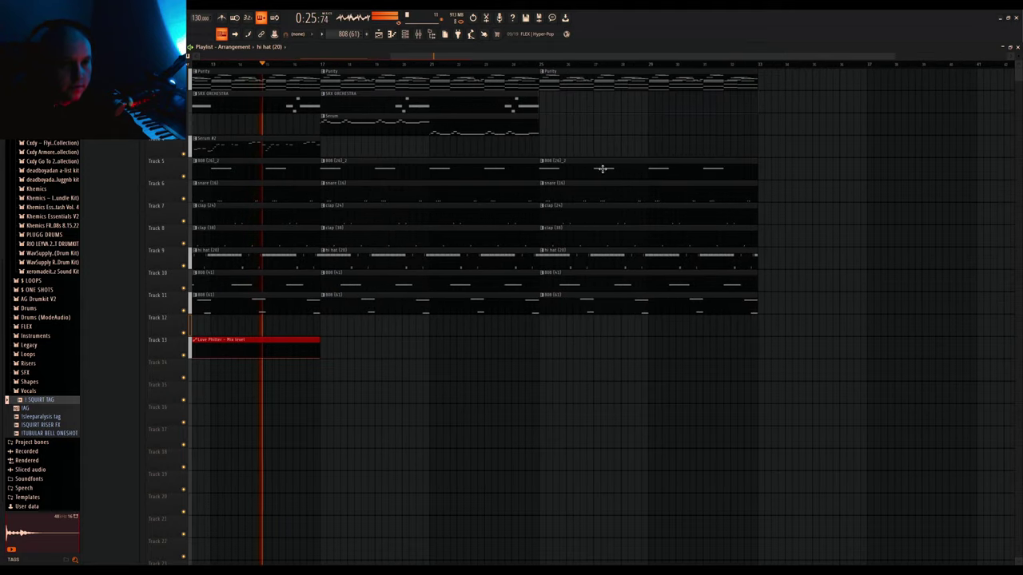
scroll(562, 352, "down", 2)
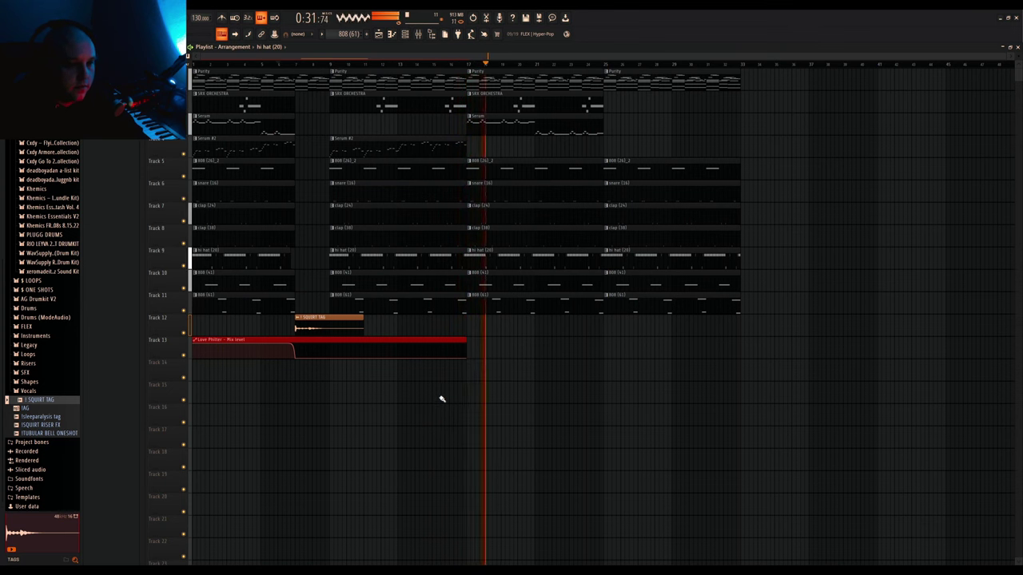
- Raise the second half of the Serum melody by one octave and return to the playlist
scroll(582, 400, "up", 2)
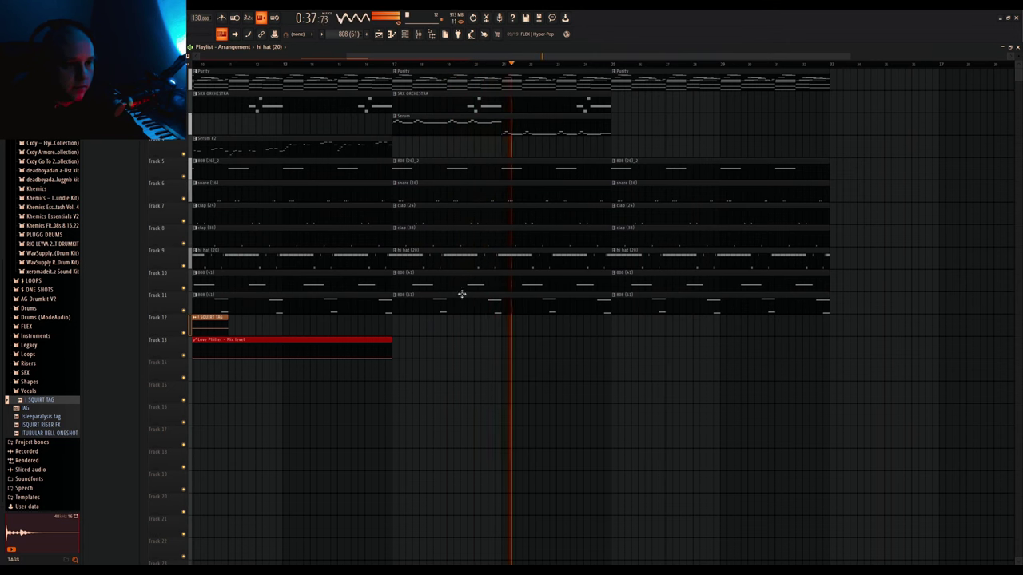
double_click(484, 125)
scroll(339, 276, "down", 2)
left_click_drag(336, 243, 981, 371)
key("ctrl+Up")
key("ctrl+Up")
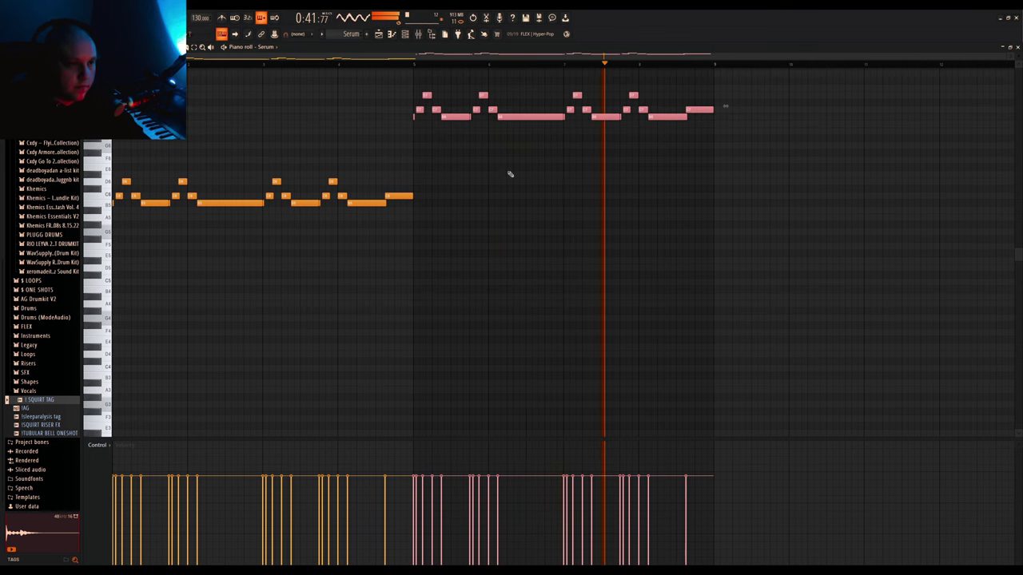
key("ctrl+Down")
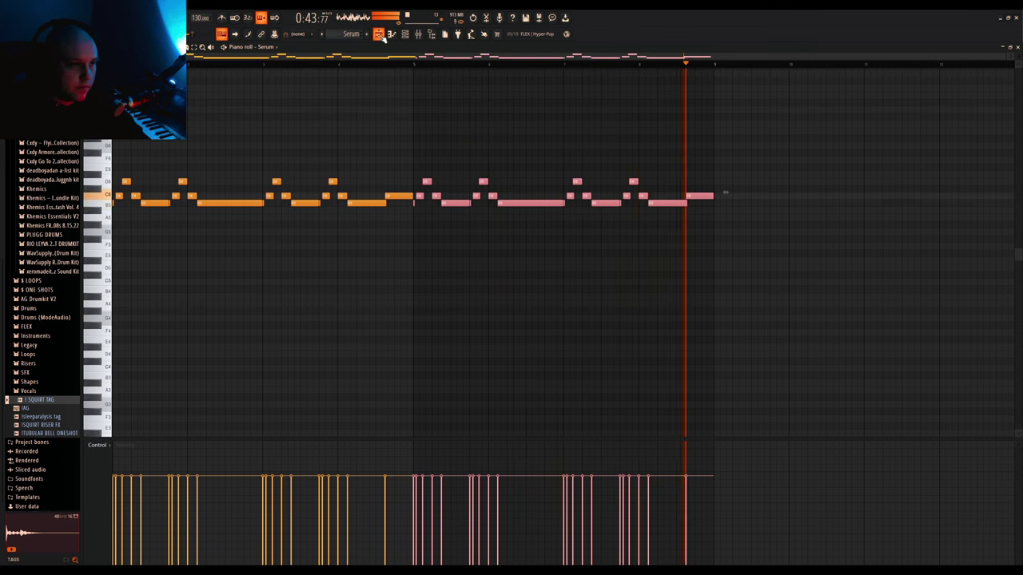
left_click(379, 34)
scroll(506, 402, "down", 2)
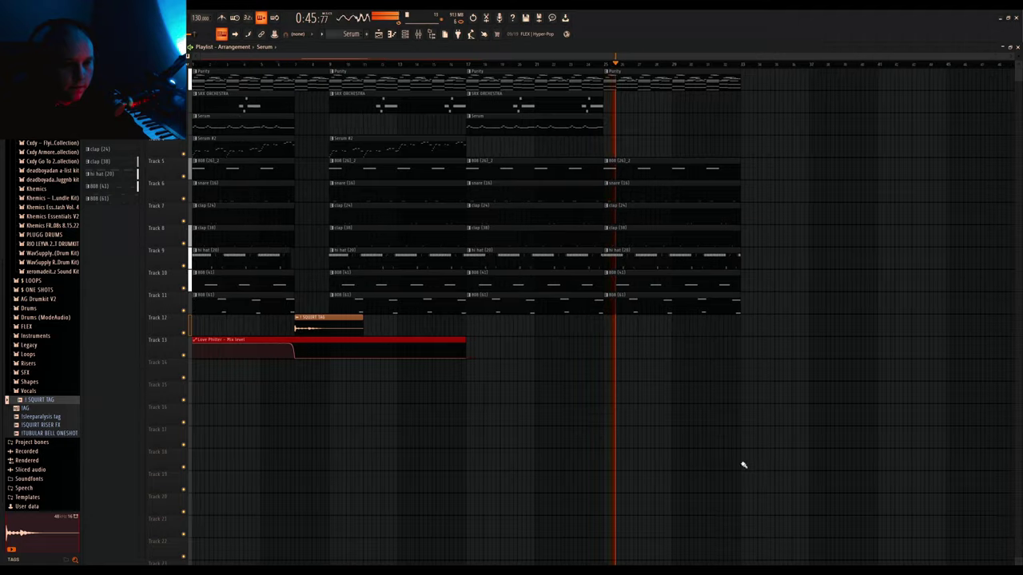
- Remove the snare (16) clip from bars 25 to 32 and open the hi hat (20) pattern's notes
scroll(552, 347, "up", 3)
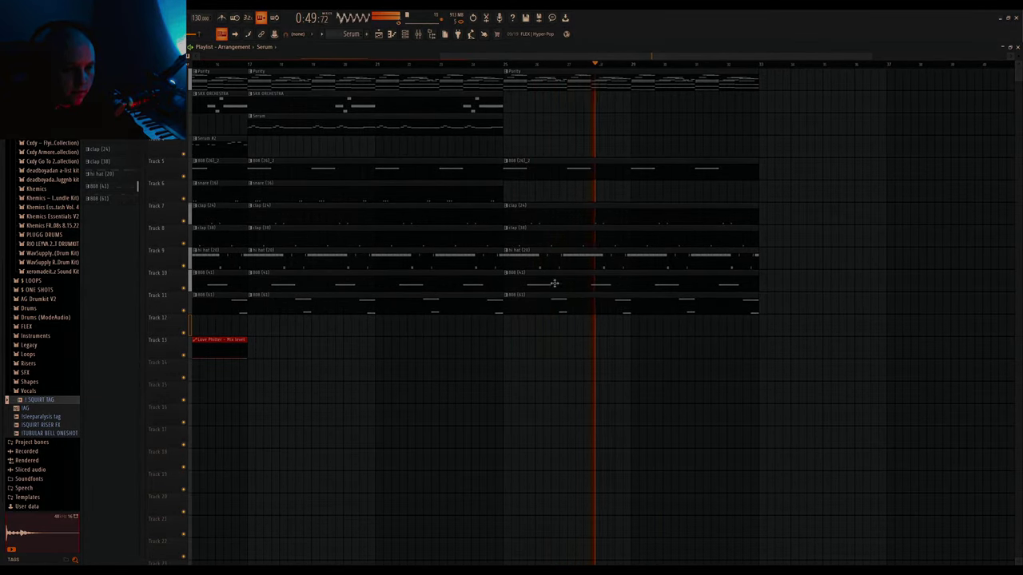
left_click(518, 252)
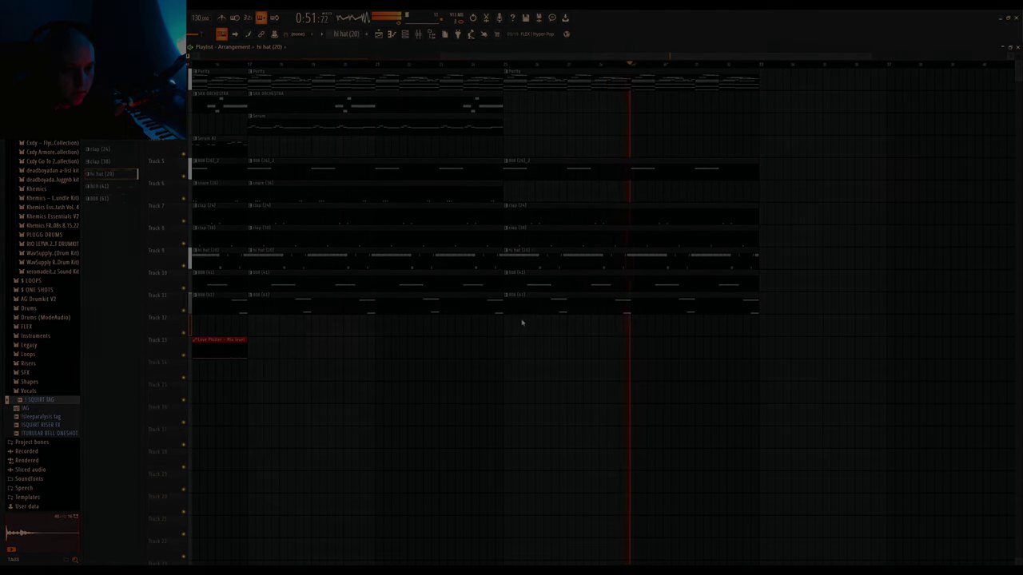
key("F7")
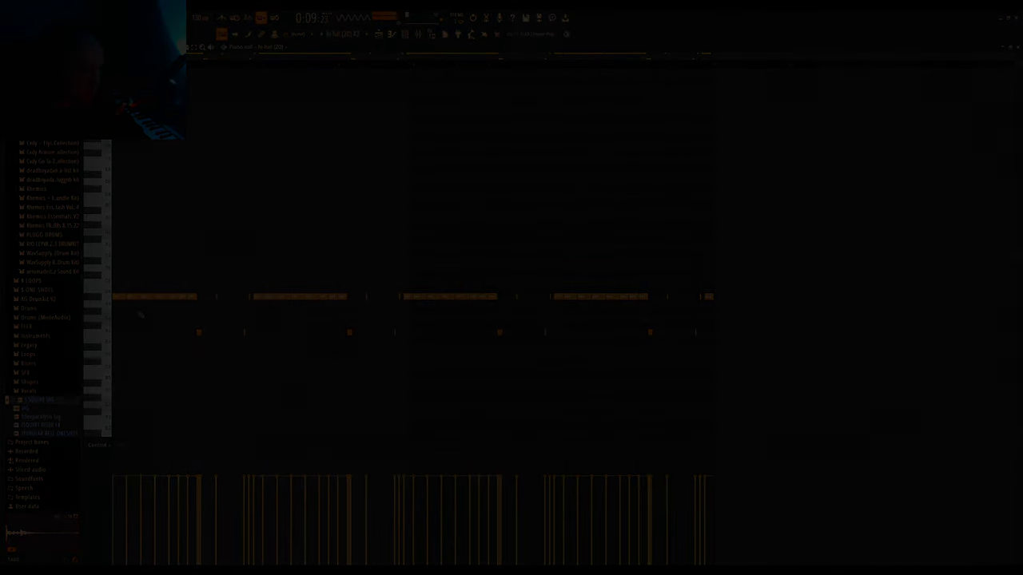